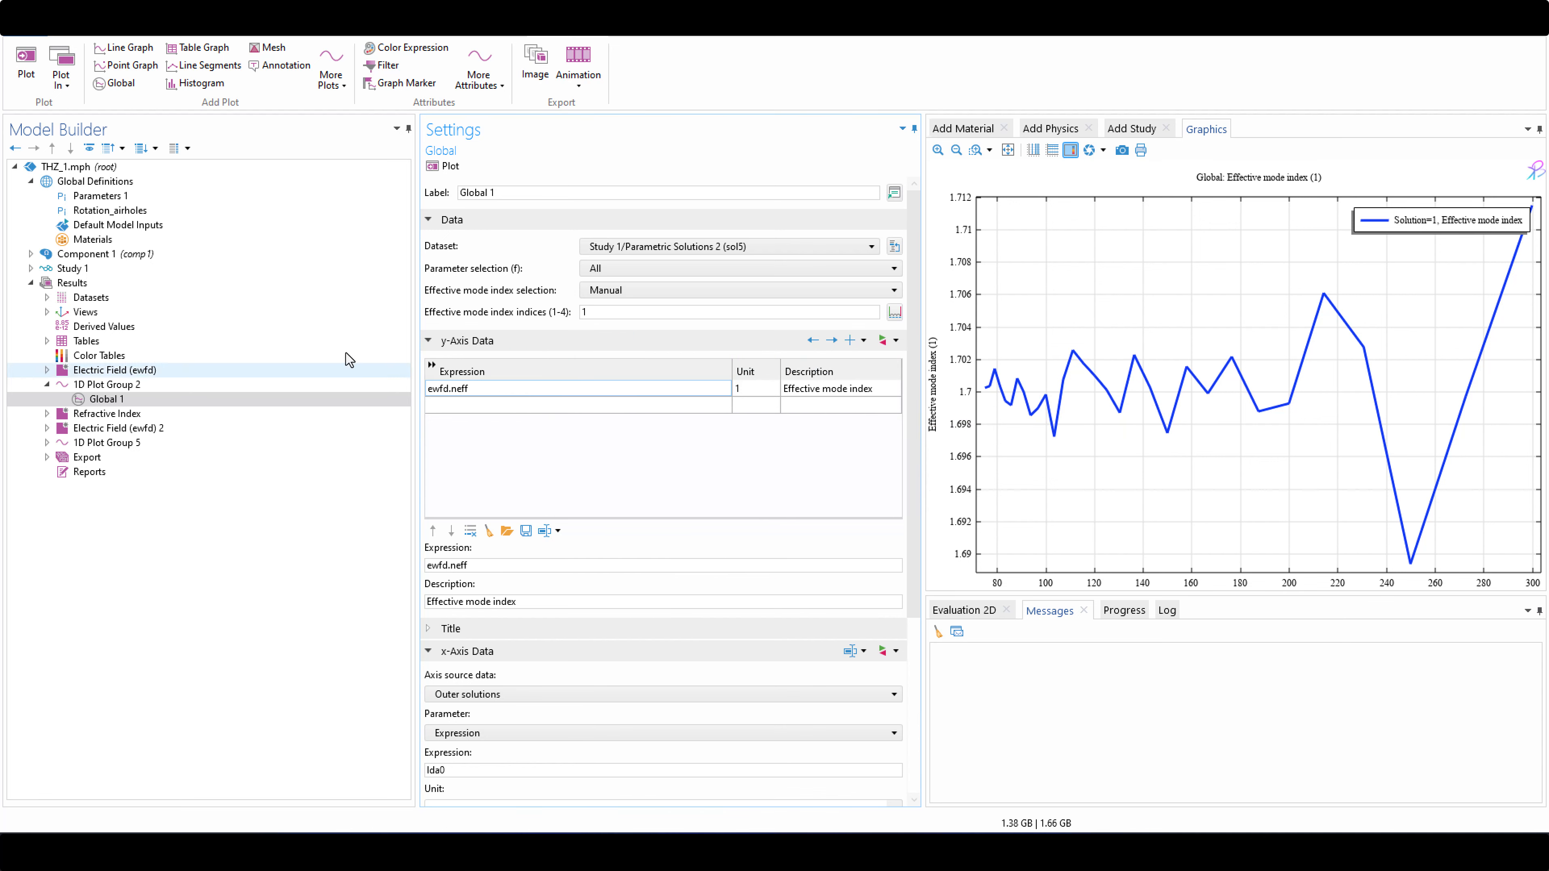
Examine the component's geometry and the materials assigned to its domains, and return to the Global 1 plot settings
click(130, 255)
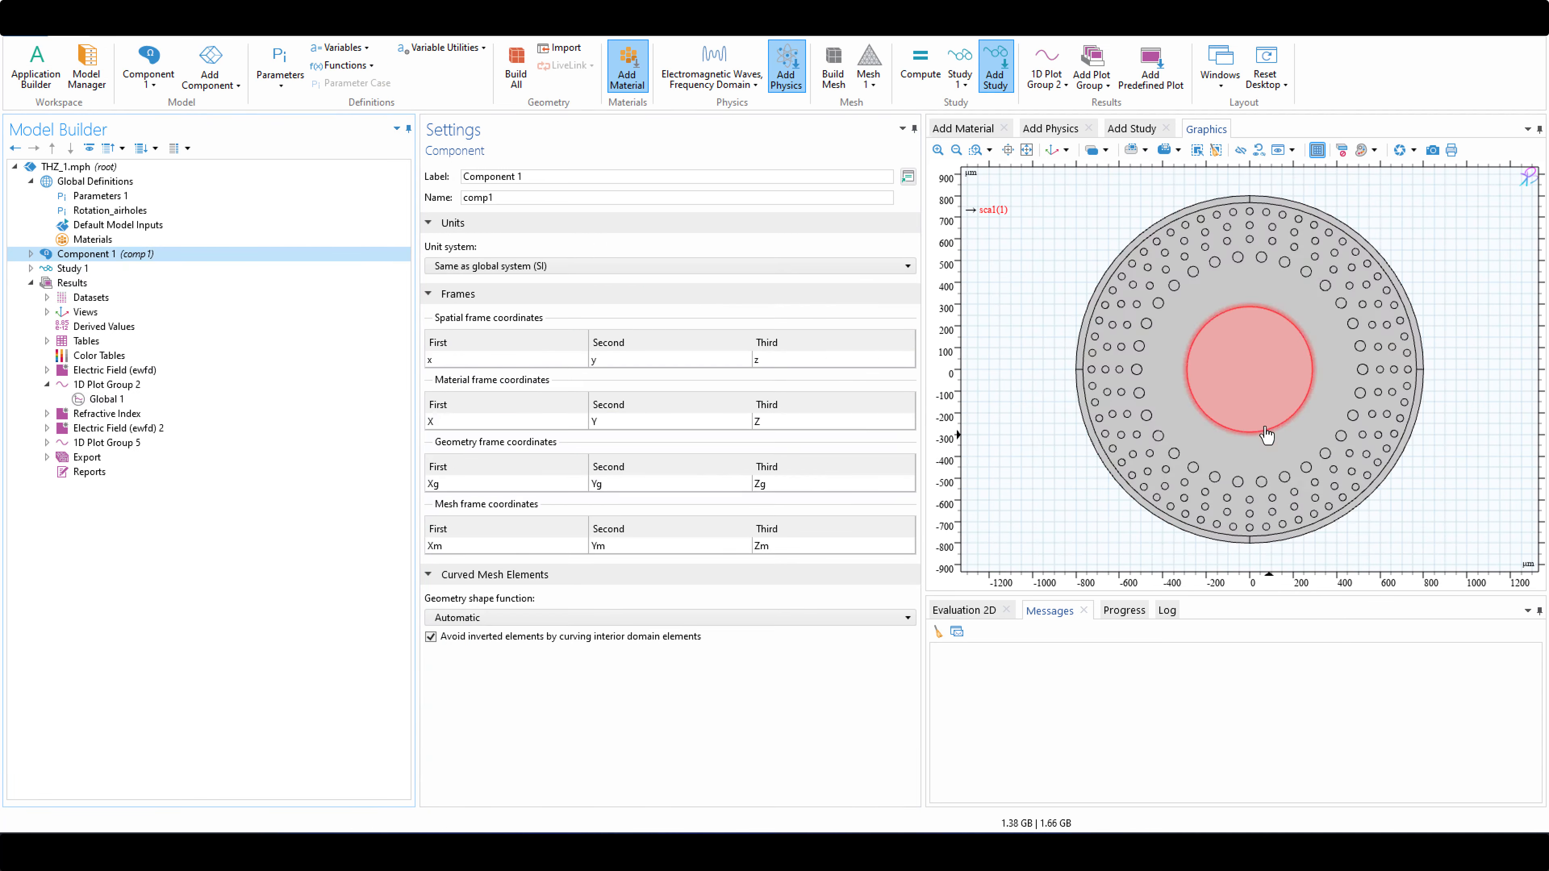
click(118, 400)
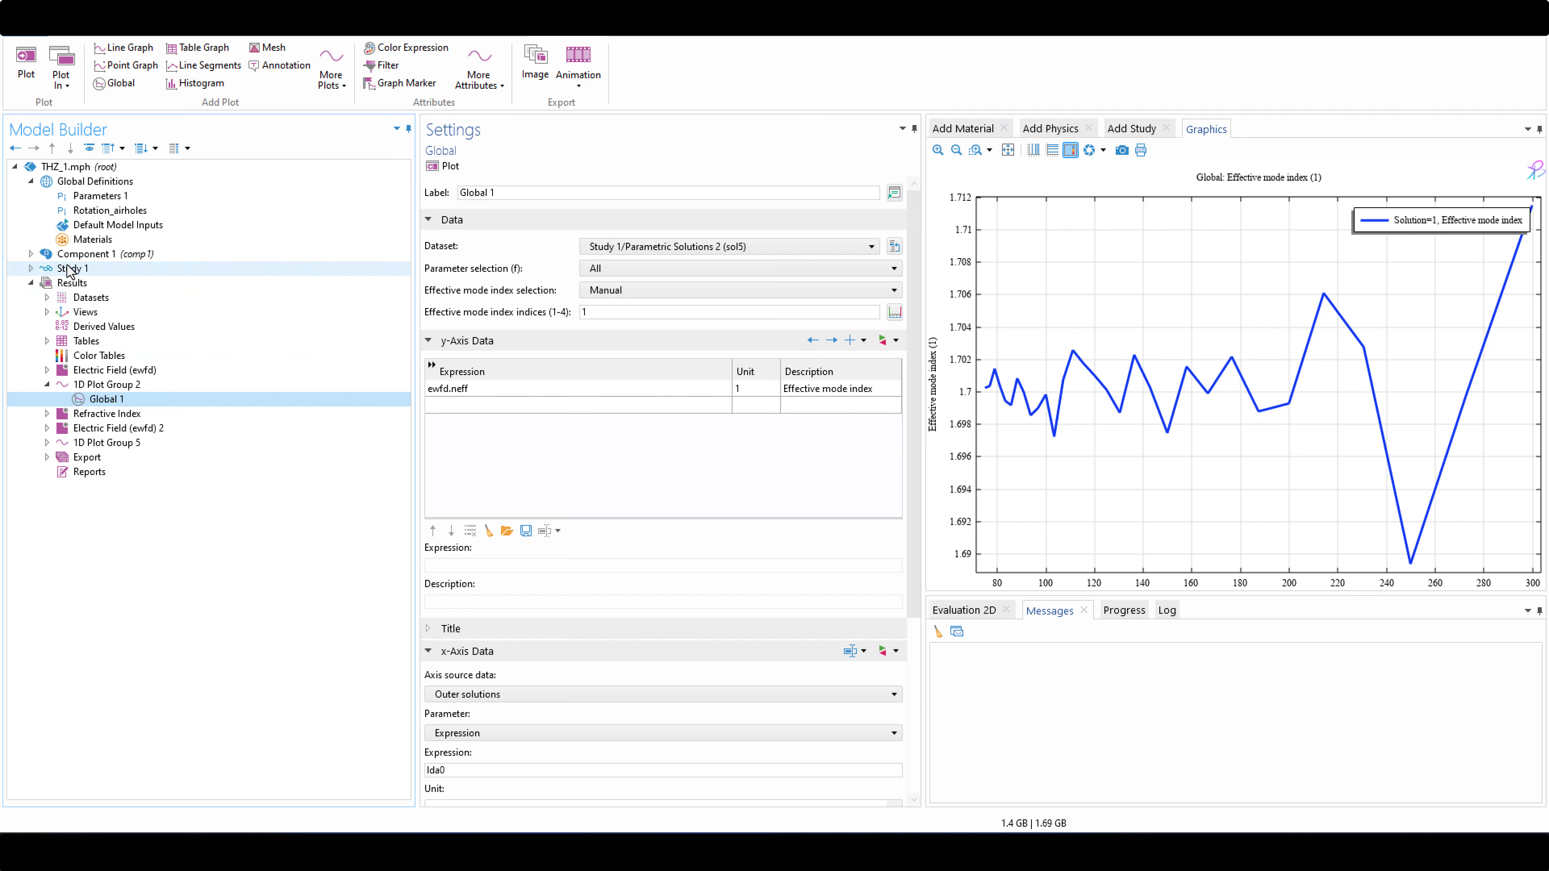
click(31, 254)
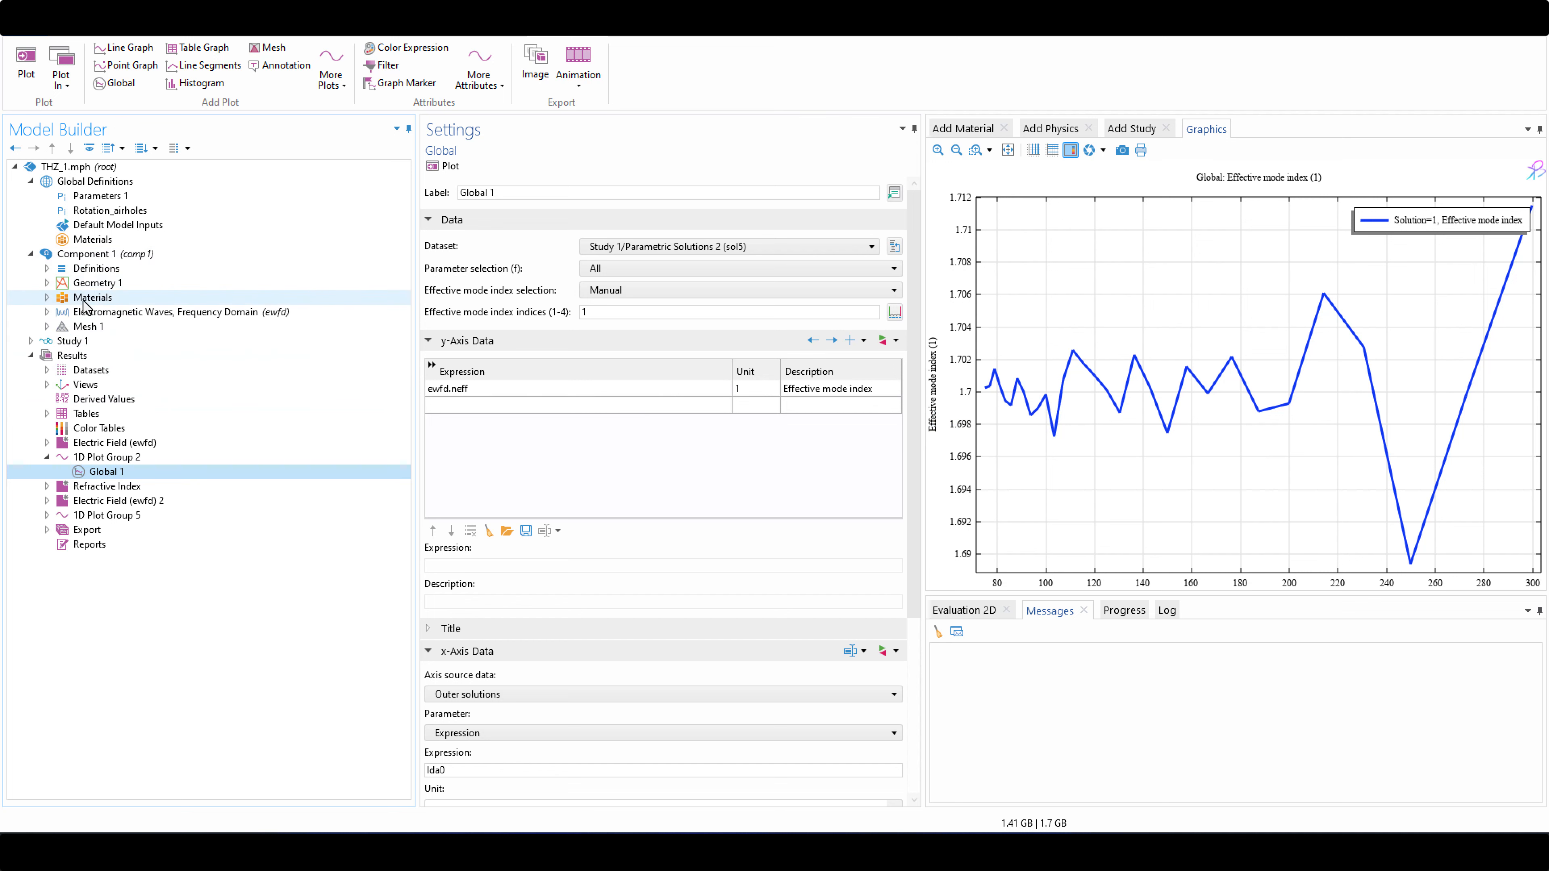
click(102, 297)
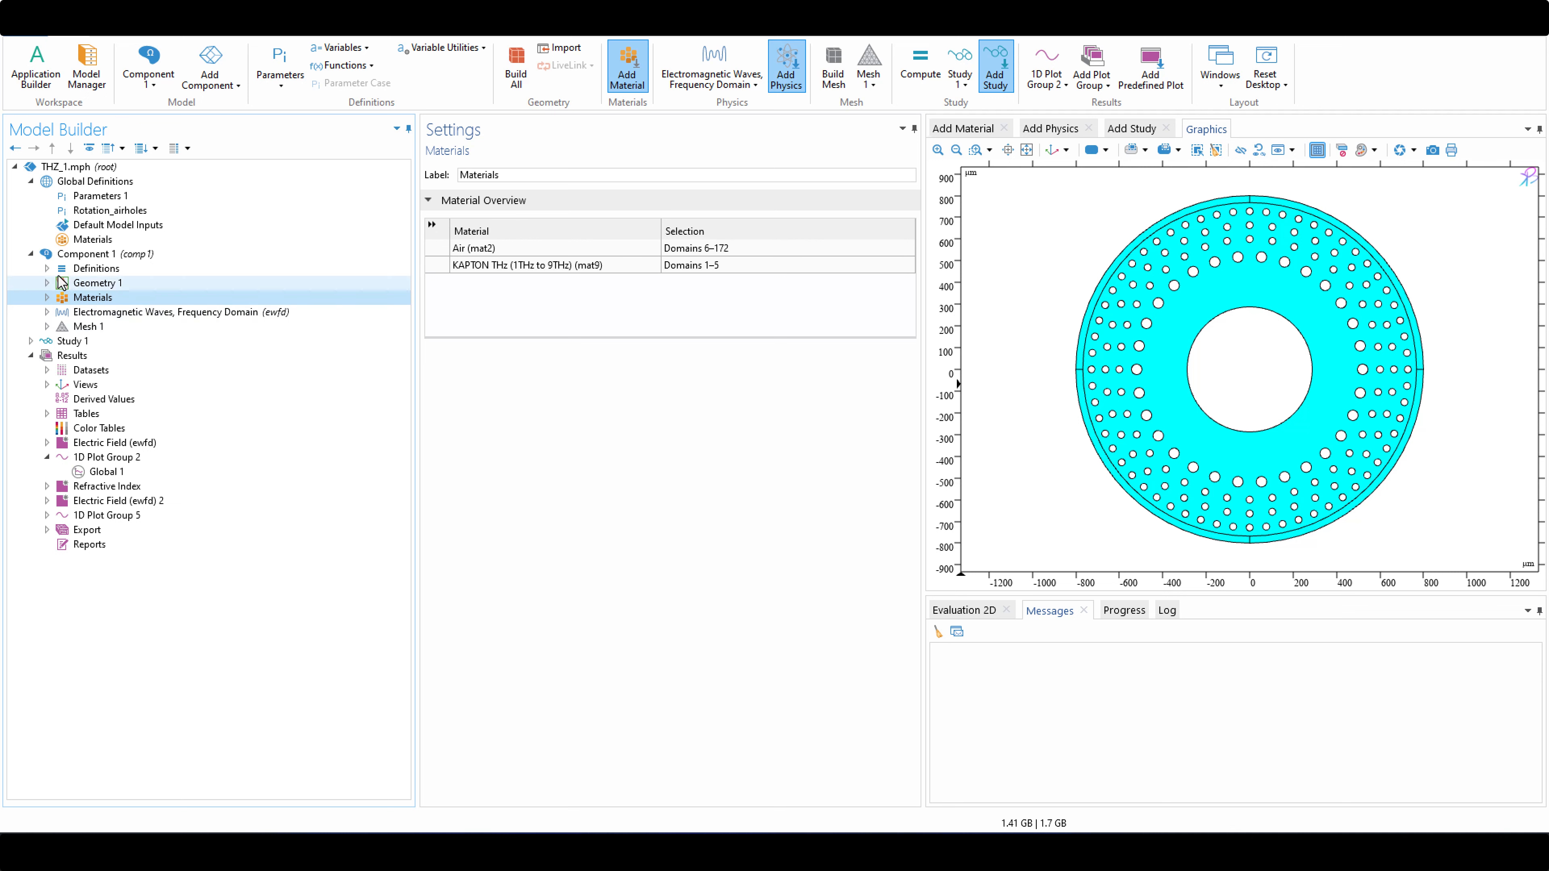
click(108, 474)
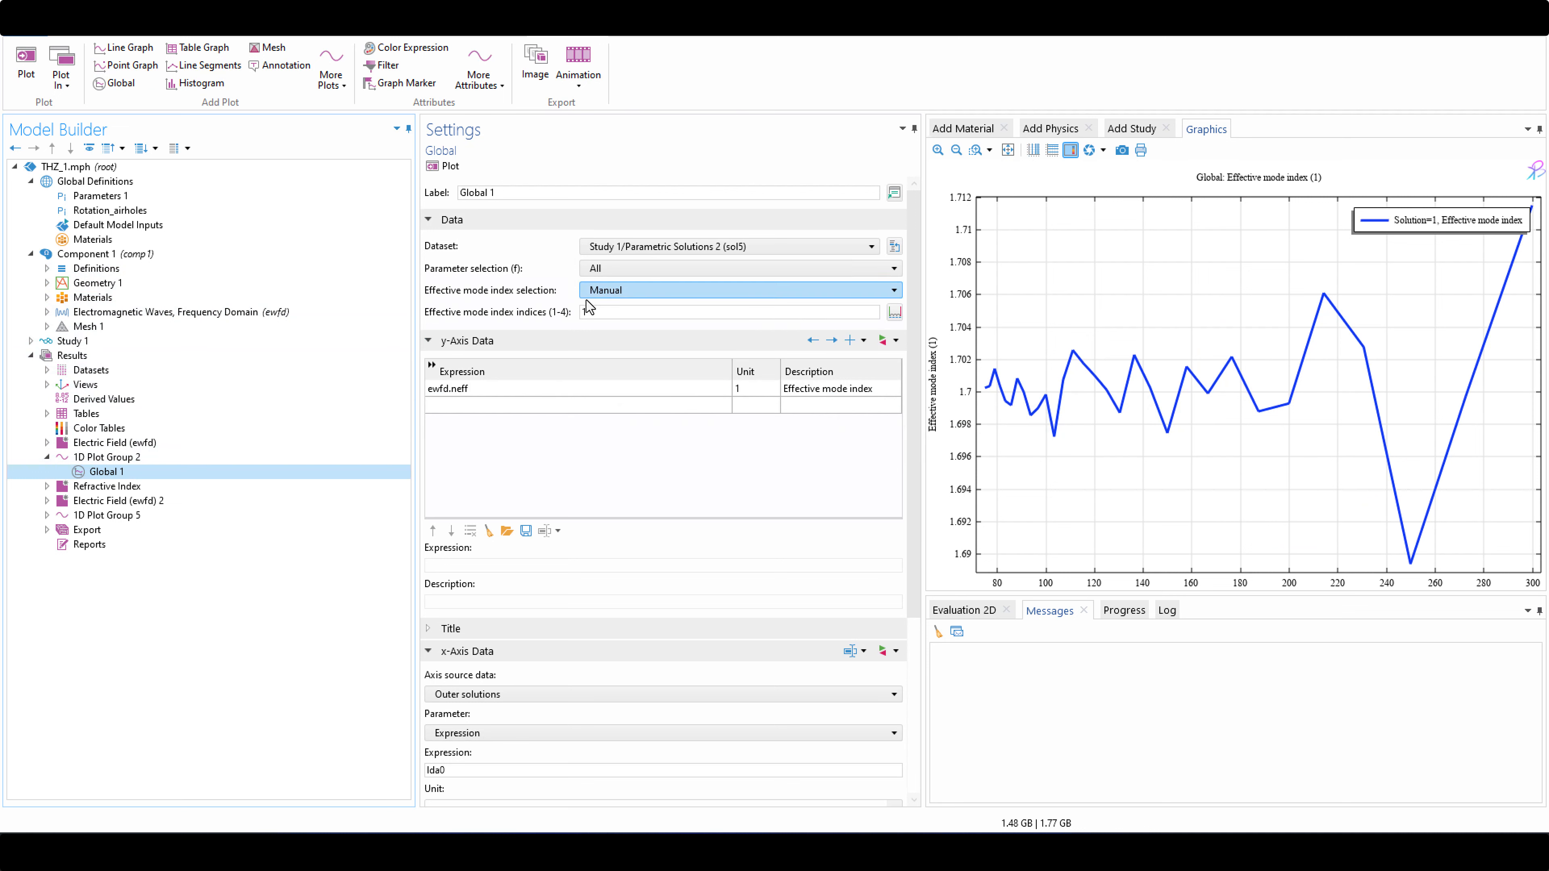
Switch Global 1's parameter selection to From list and try the 4 and 3.9 THz frequency values
click(628, 280)
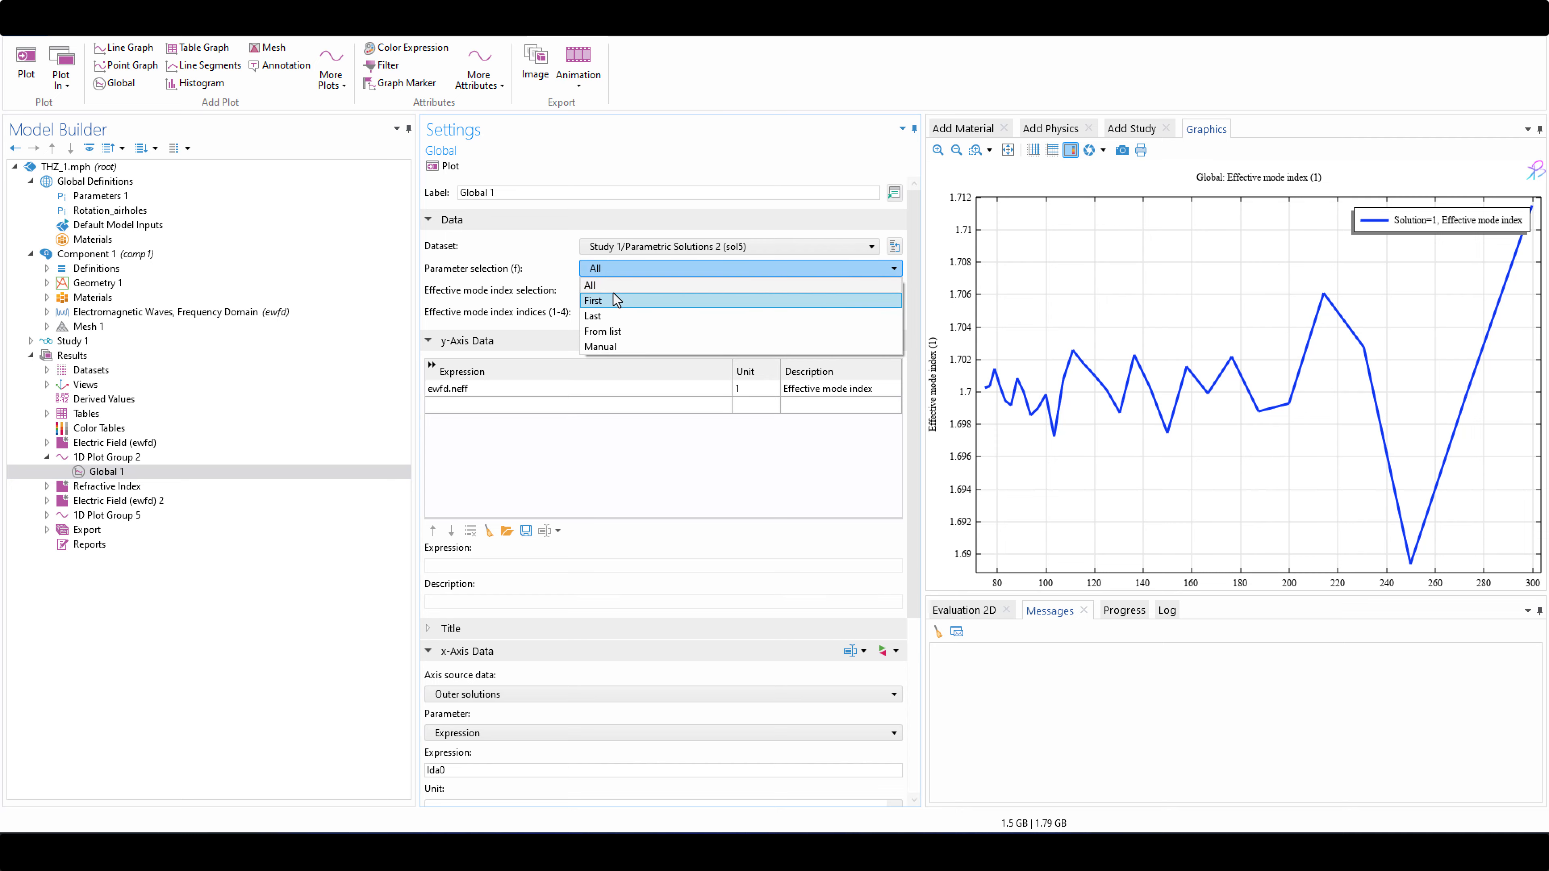
click(613, 333)
click(559, 308)
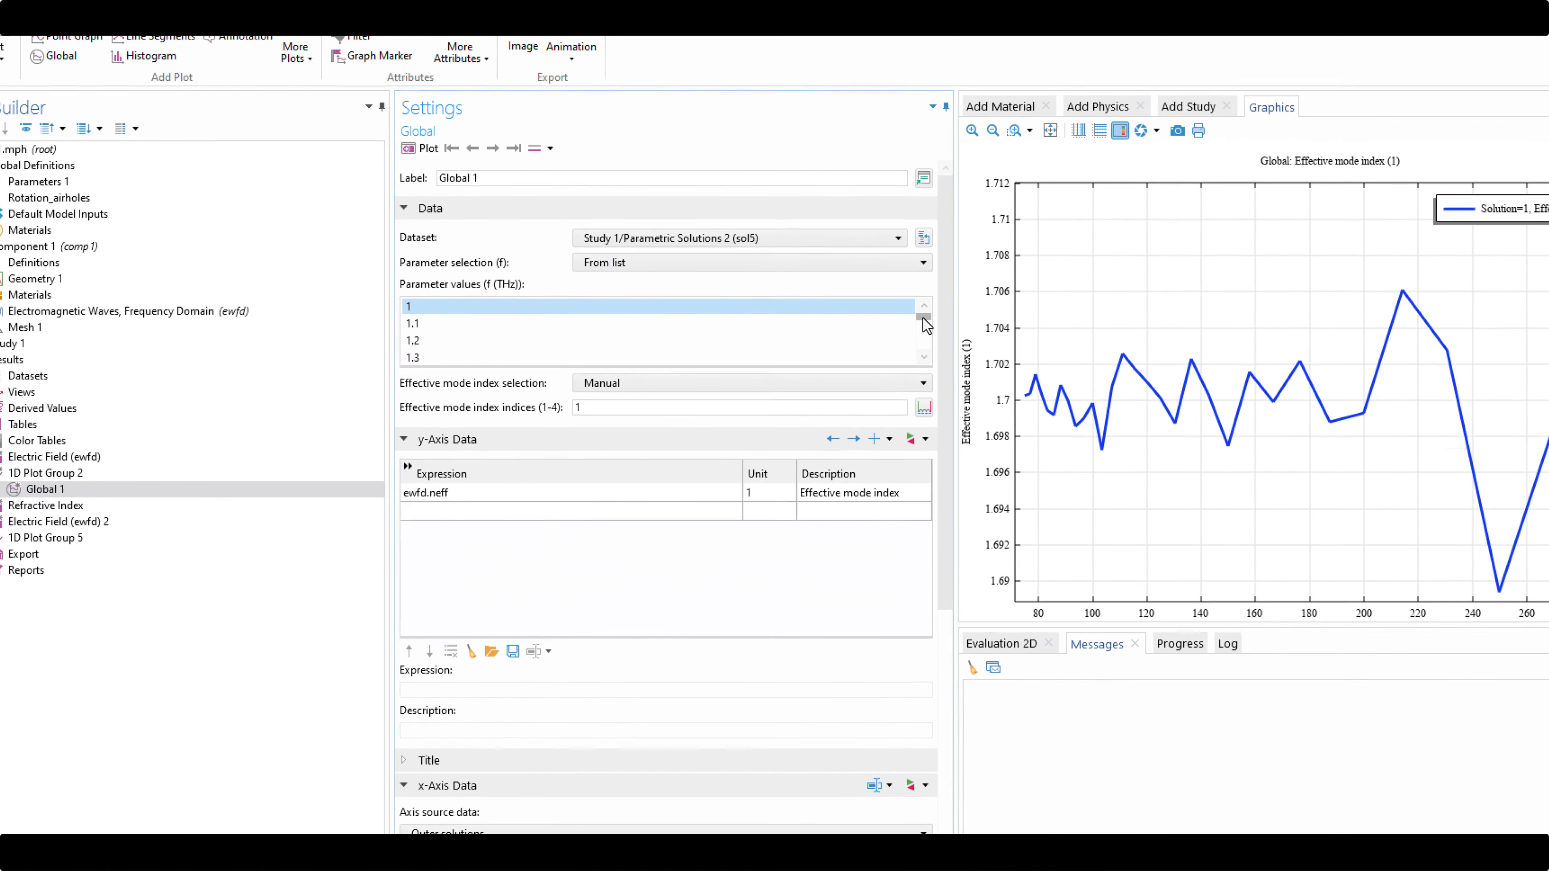
drag(895, 317, 896, 362)
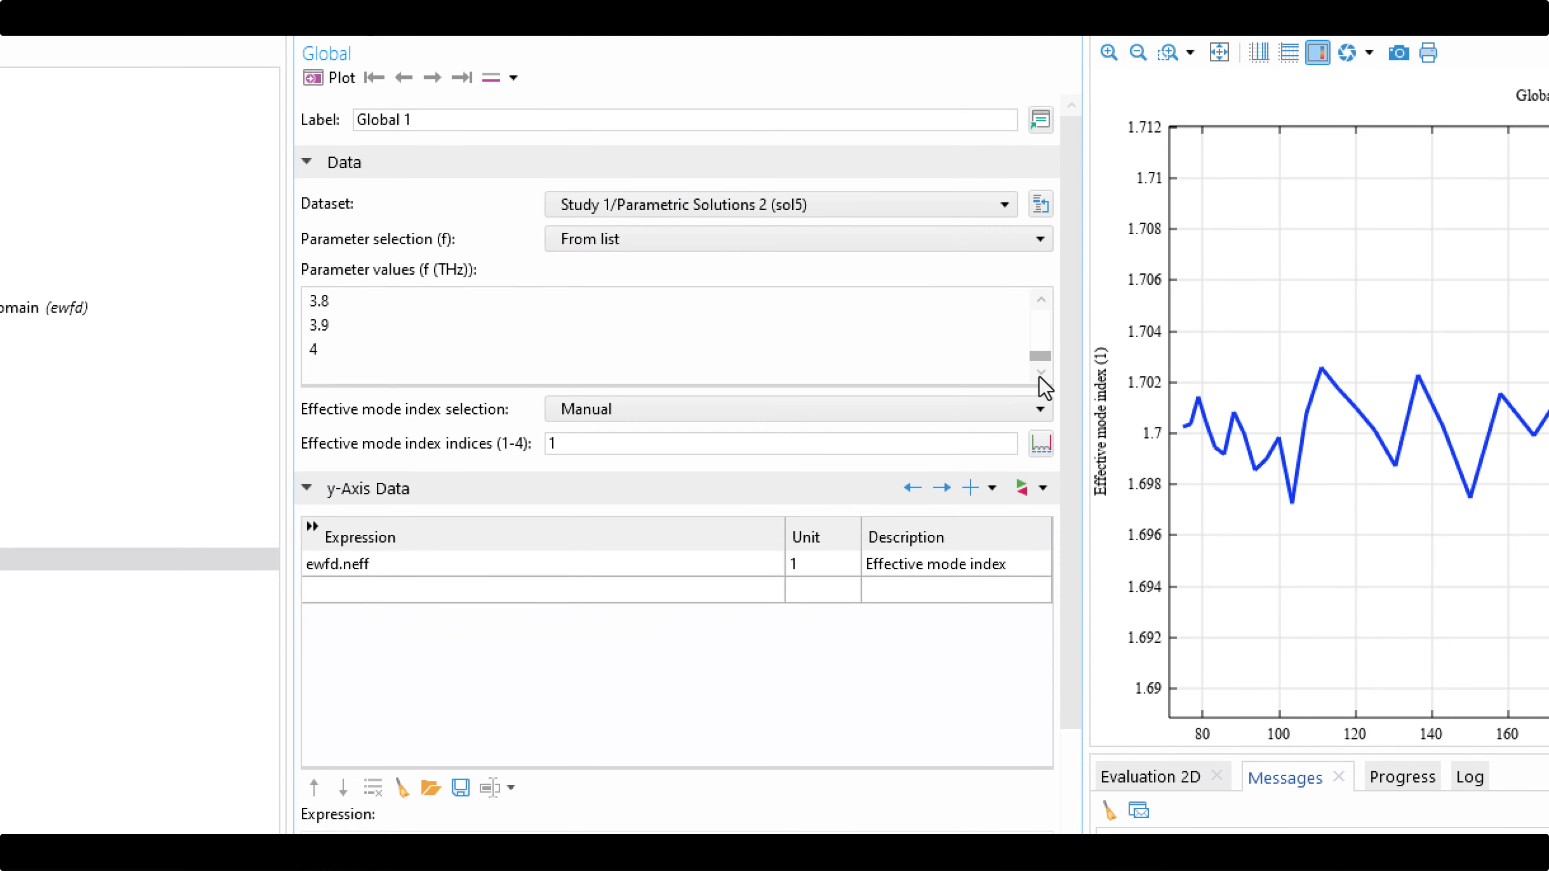
click(517, 350)
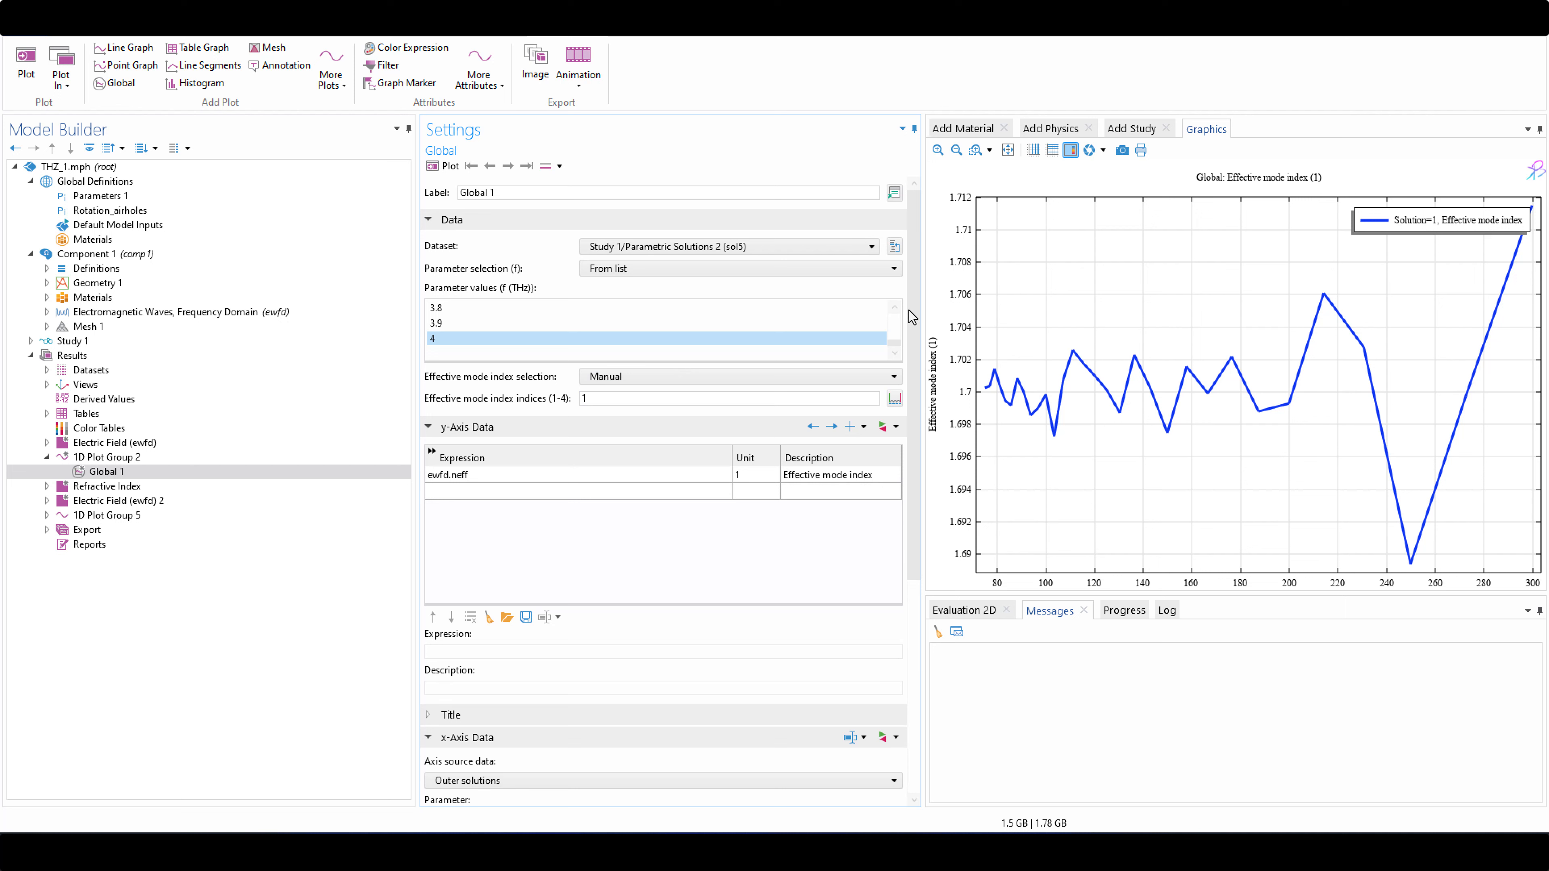
click(762, 324)
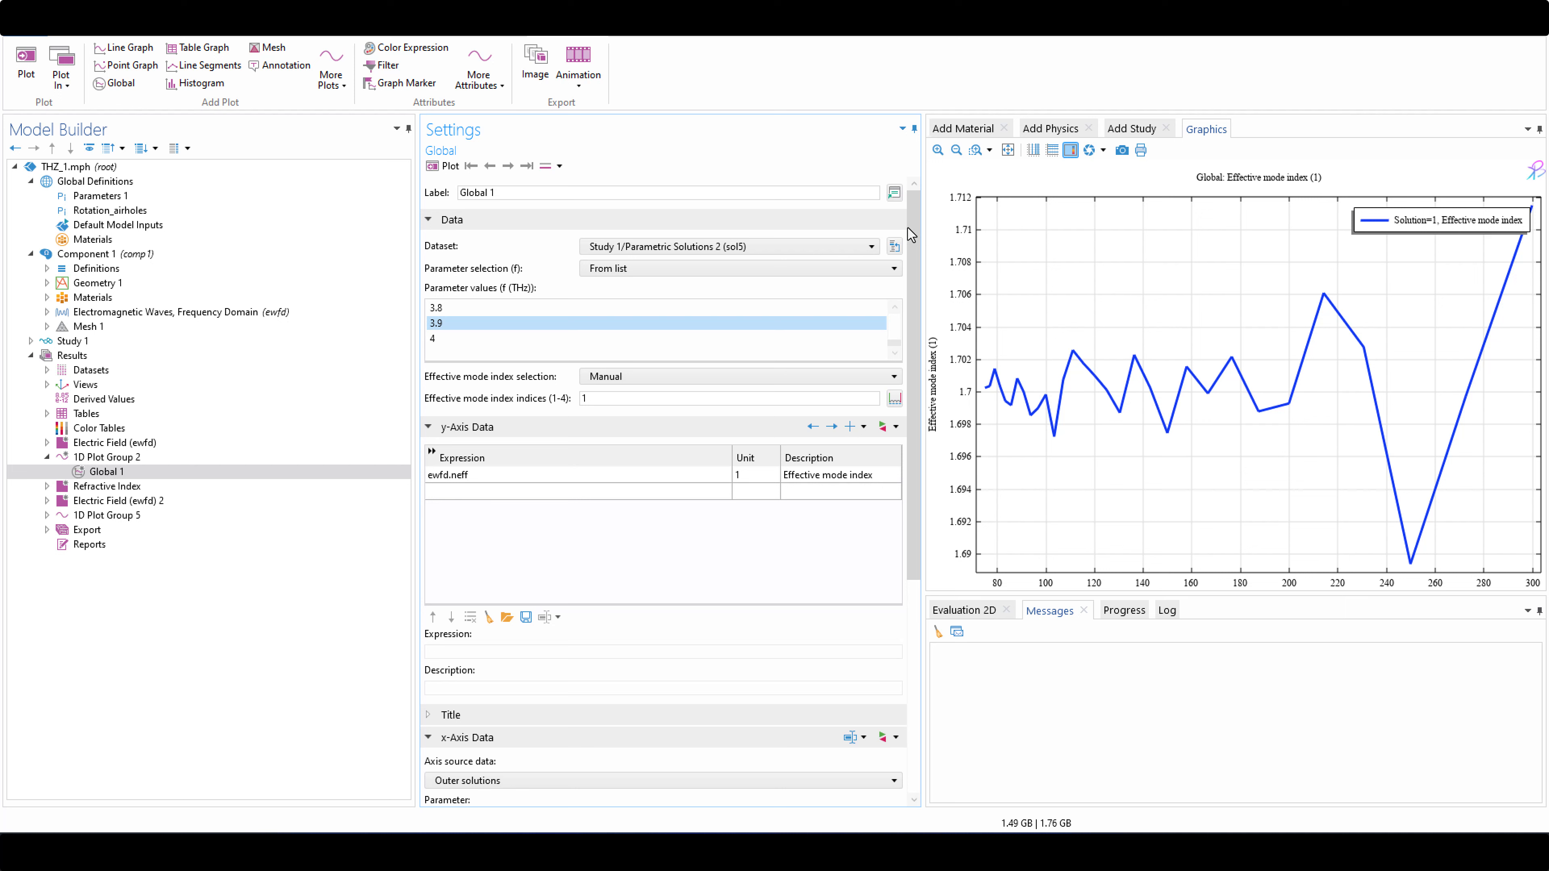
click(491, 476)
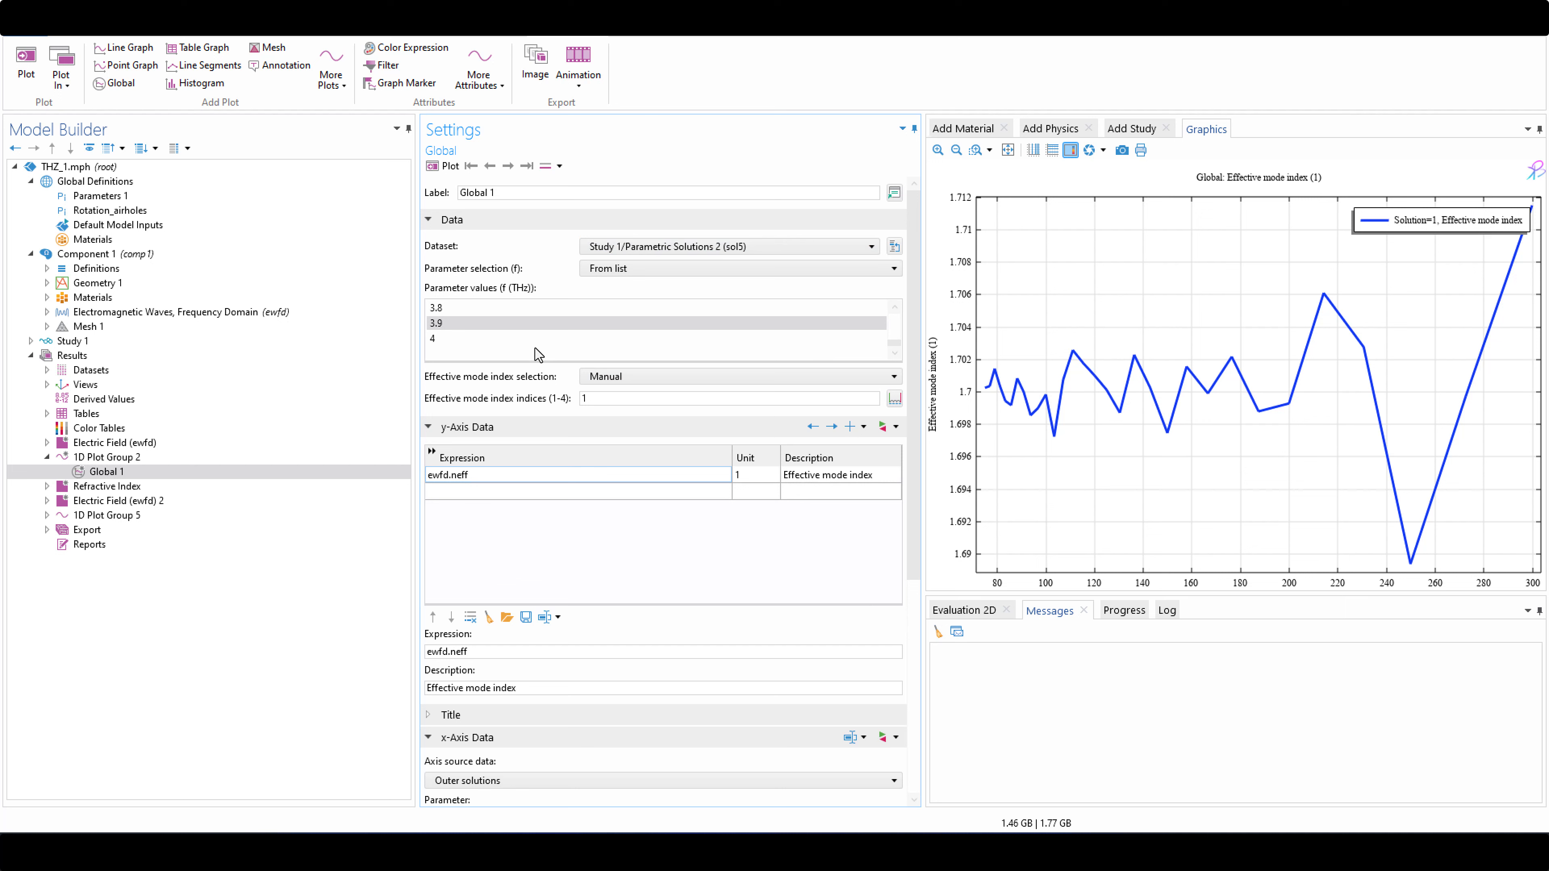
Look through the full frequency list and restore the parameter selection to All
scroll(600, 337, up, 8)
scroll(617, 330, up, 2)
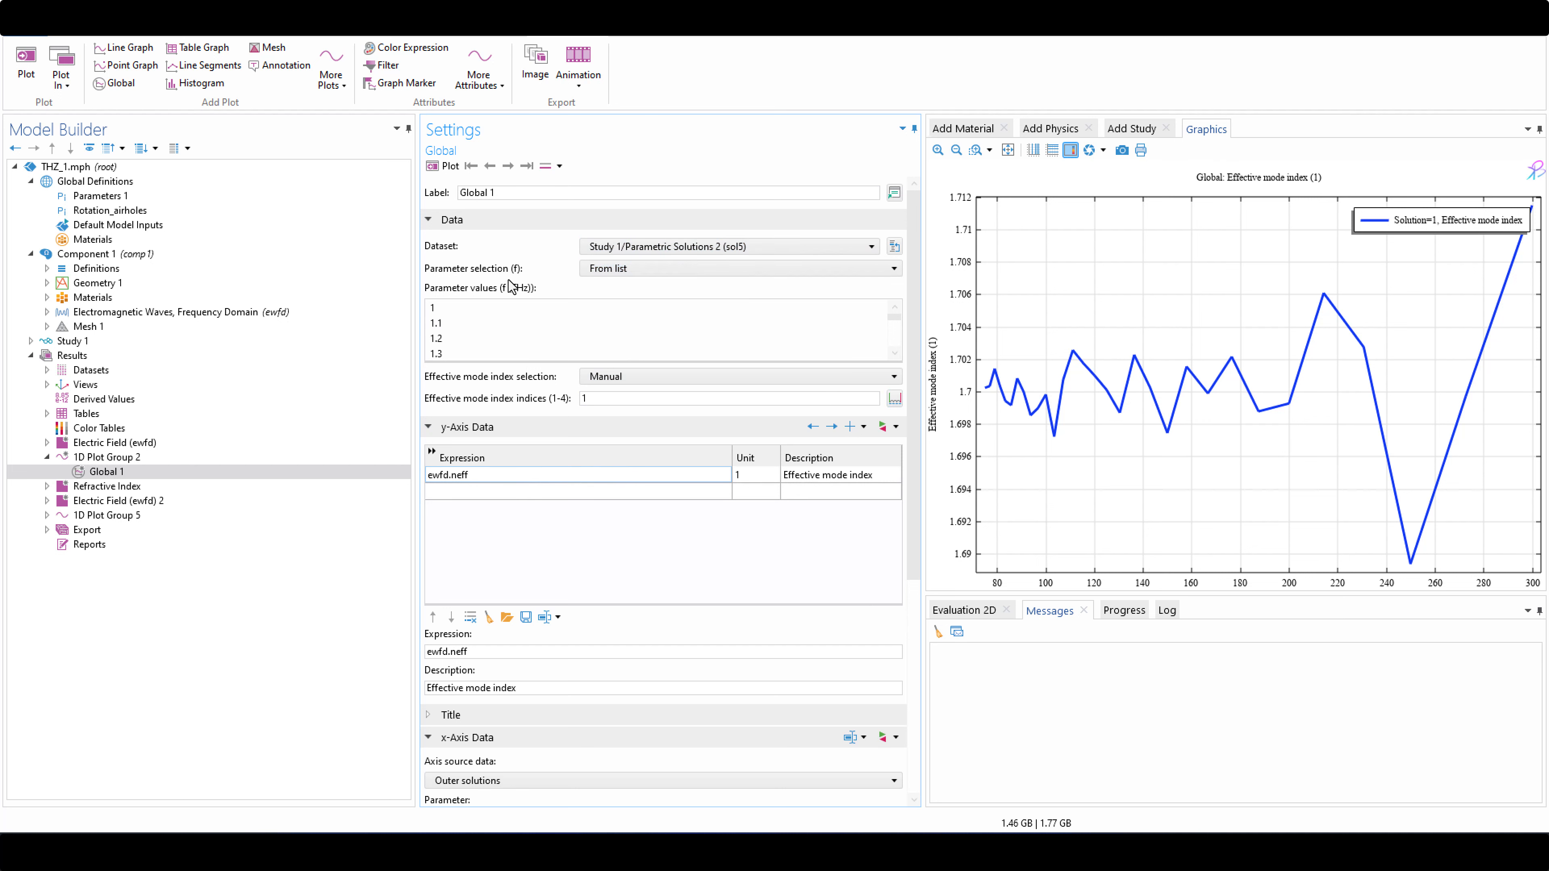
scroll(503, 331, down, 9)
click(630, 274)
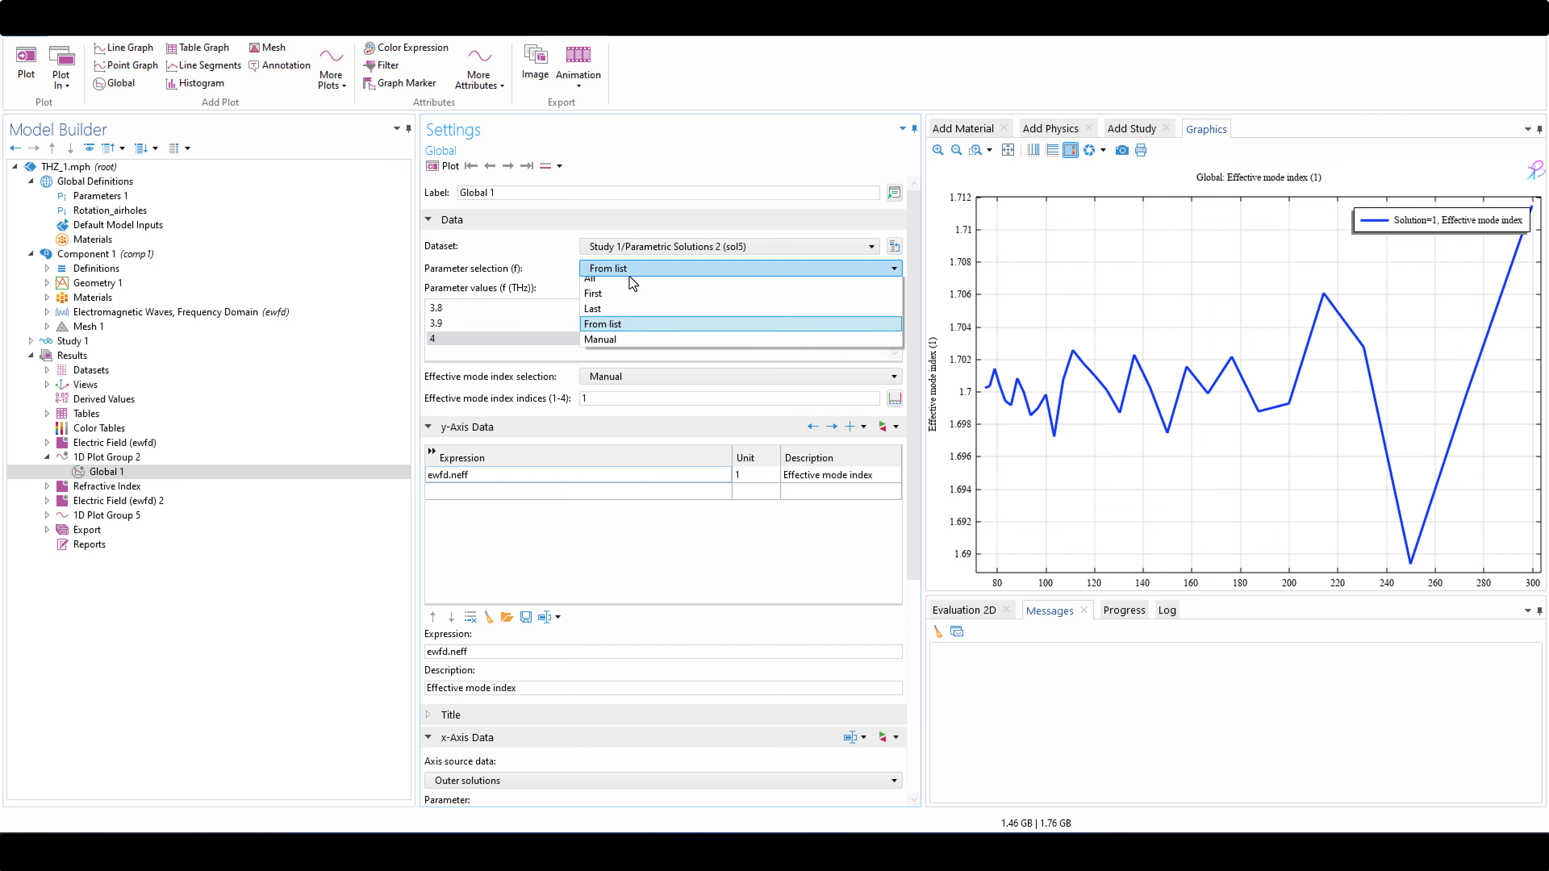
click(596, 282)
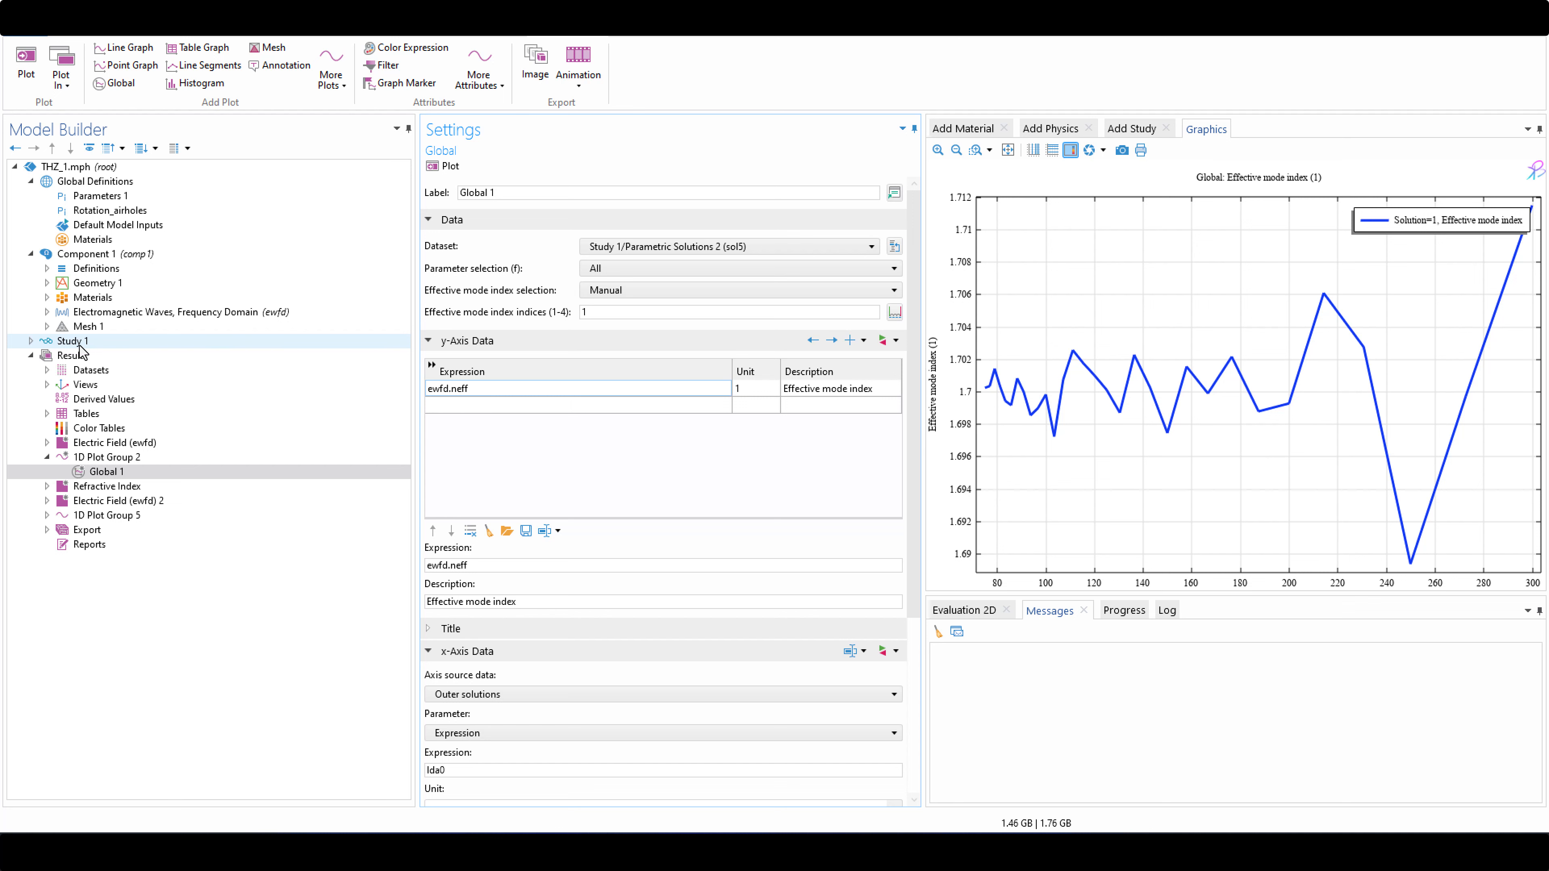
Review the datasets available for the plot and keep Study 1/Parametric Solutions 2 (sol5) selected
click(668, 252)
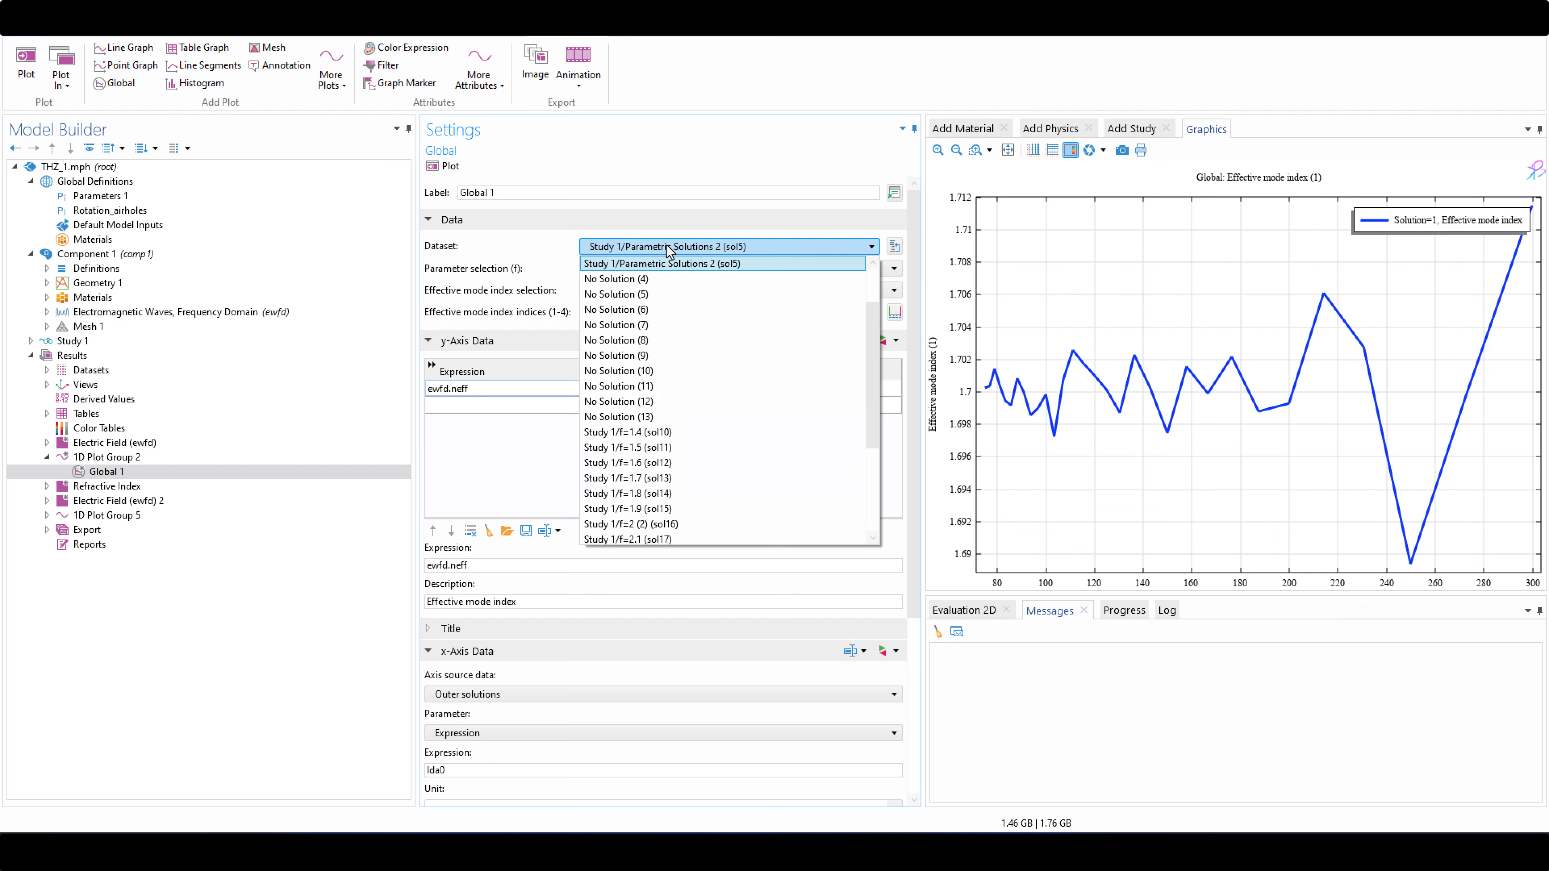
scroll(686, 313, up, 2)
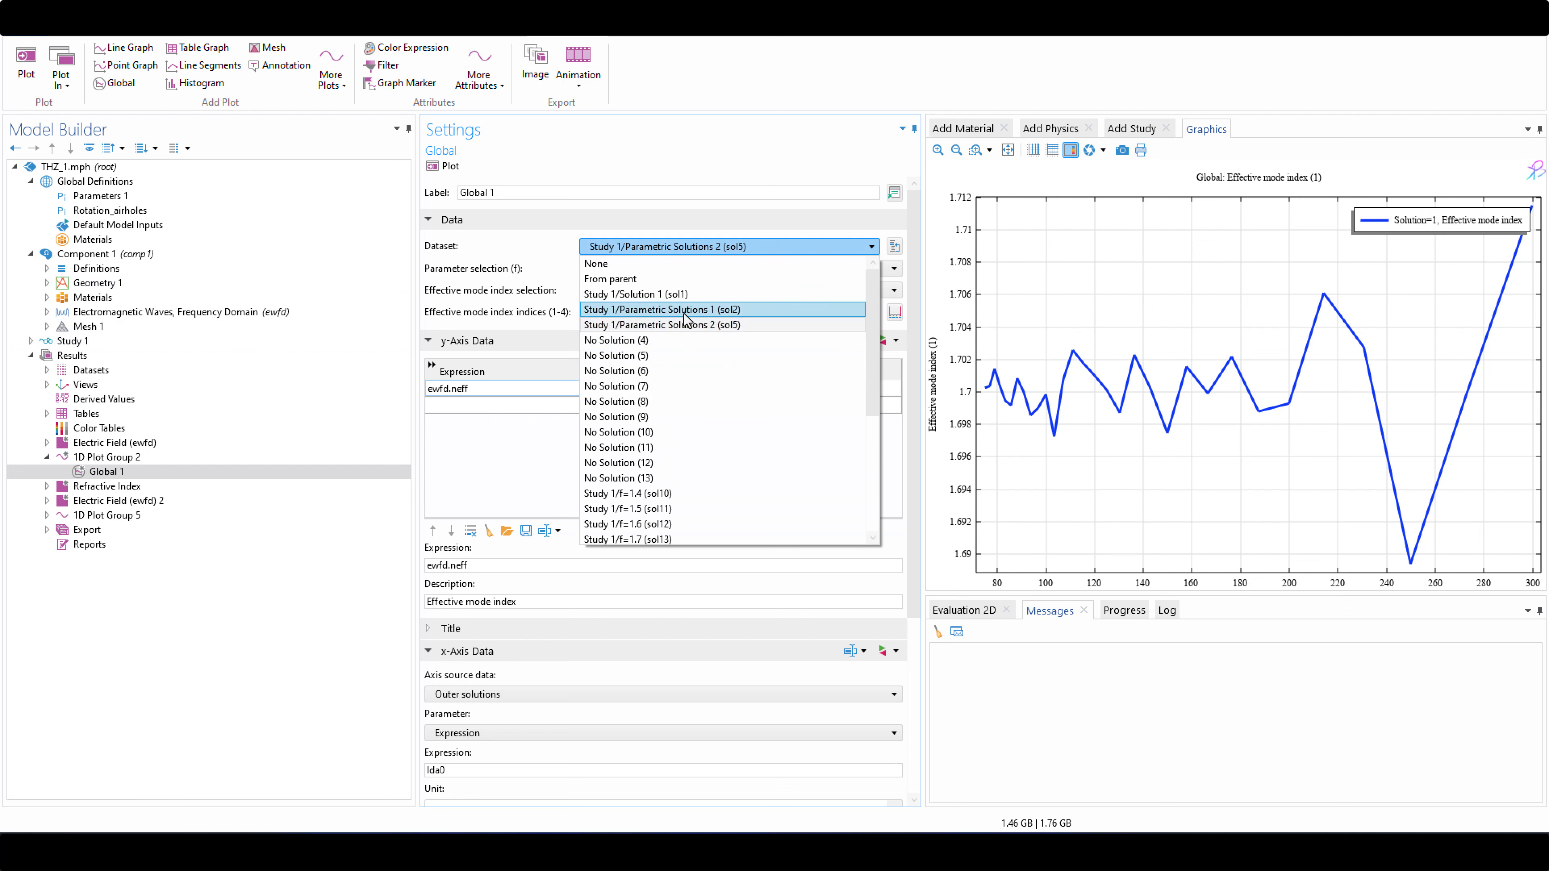
click(520, 238)
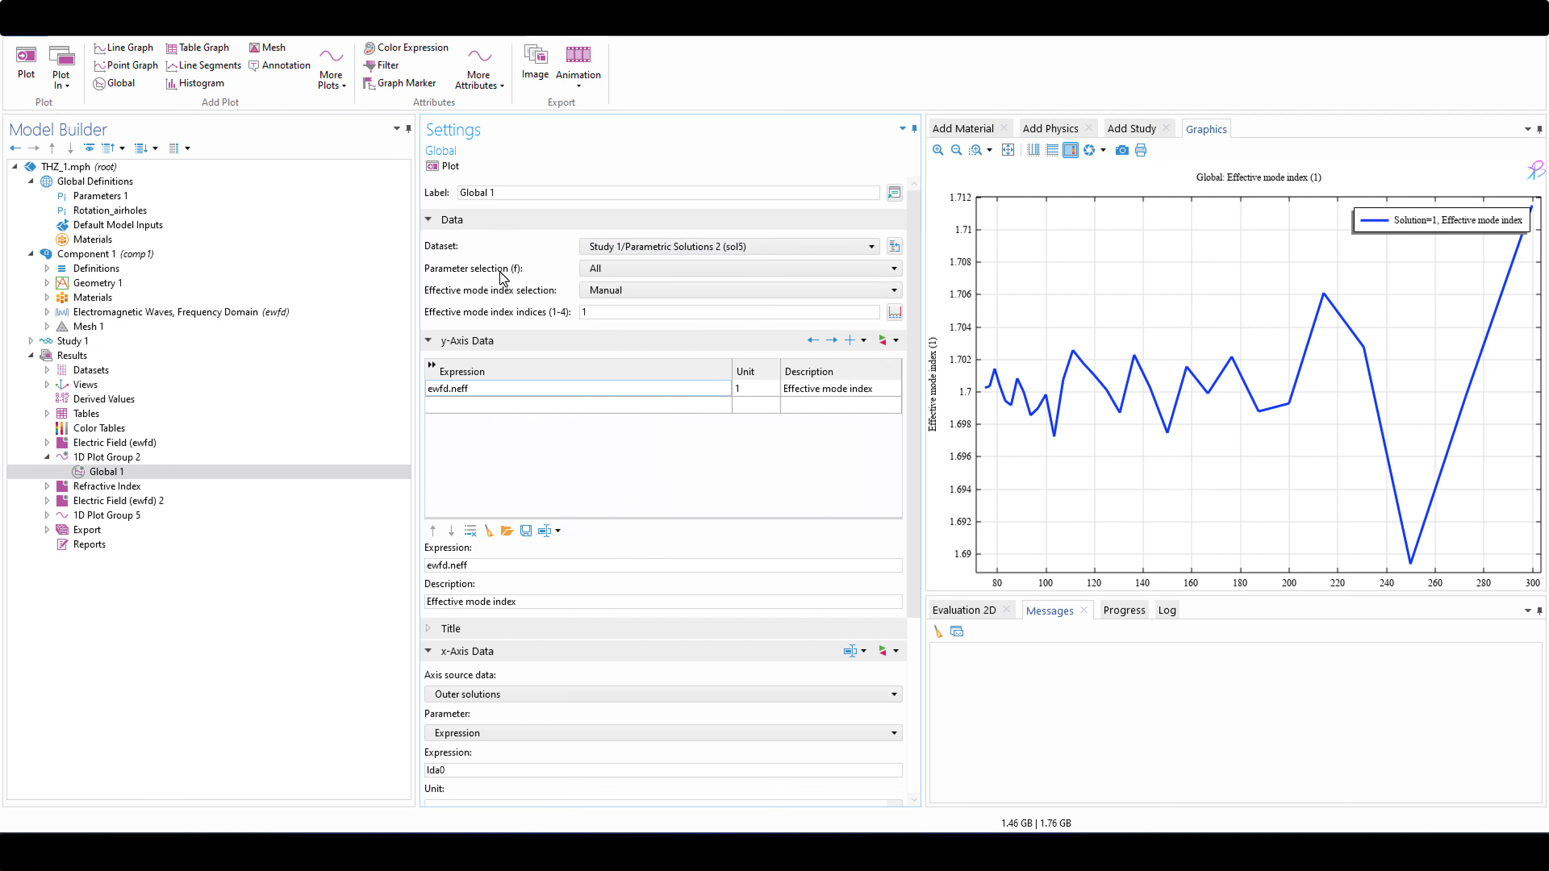
click(664, 248)
click(534, 263)
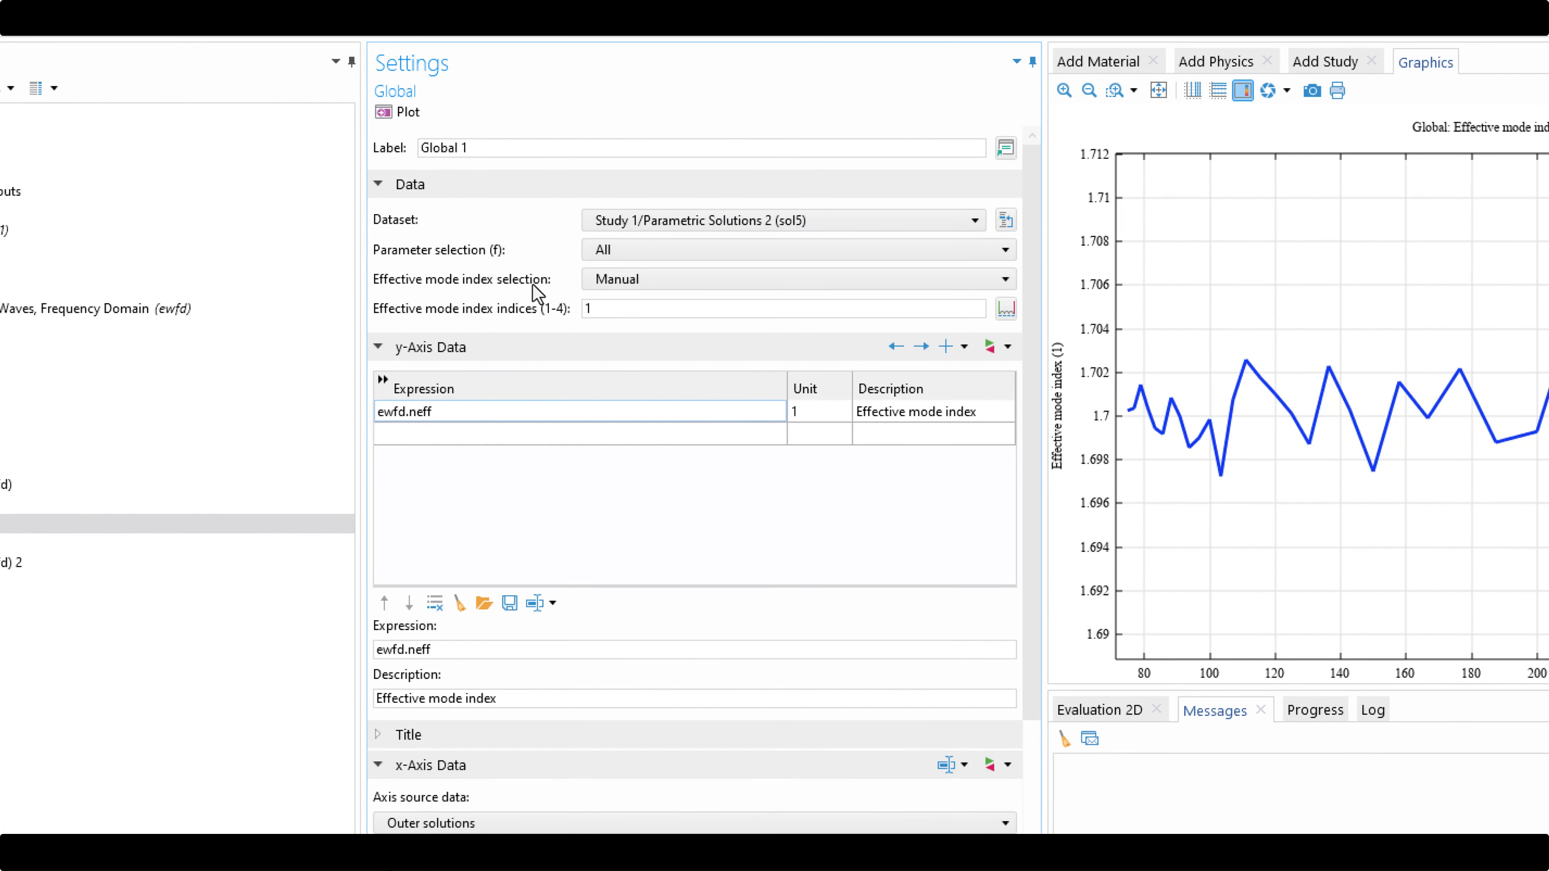
click(664, 221)
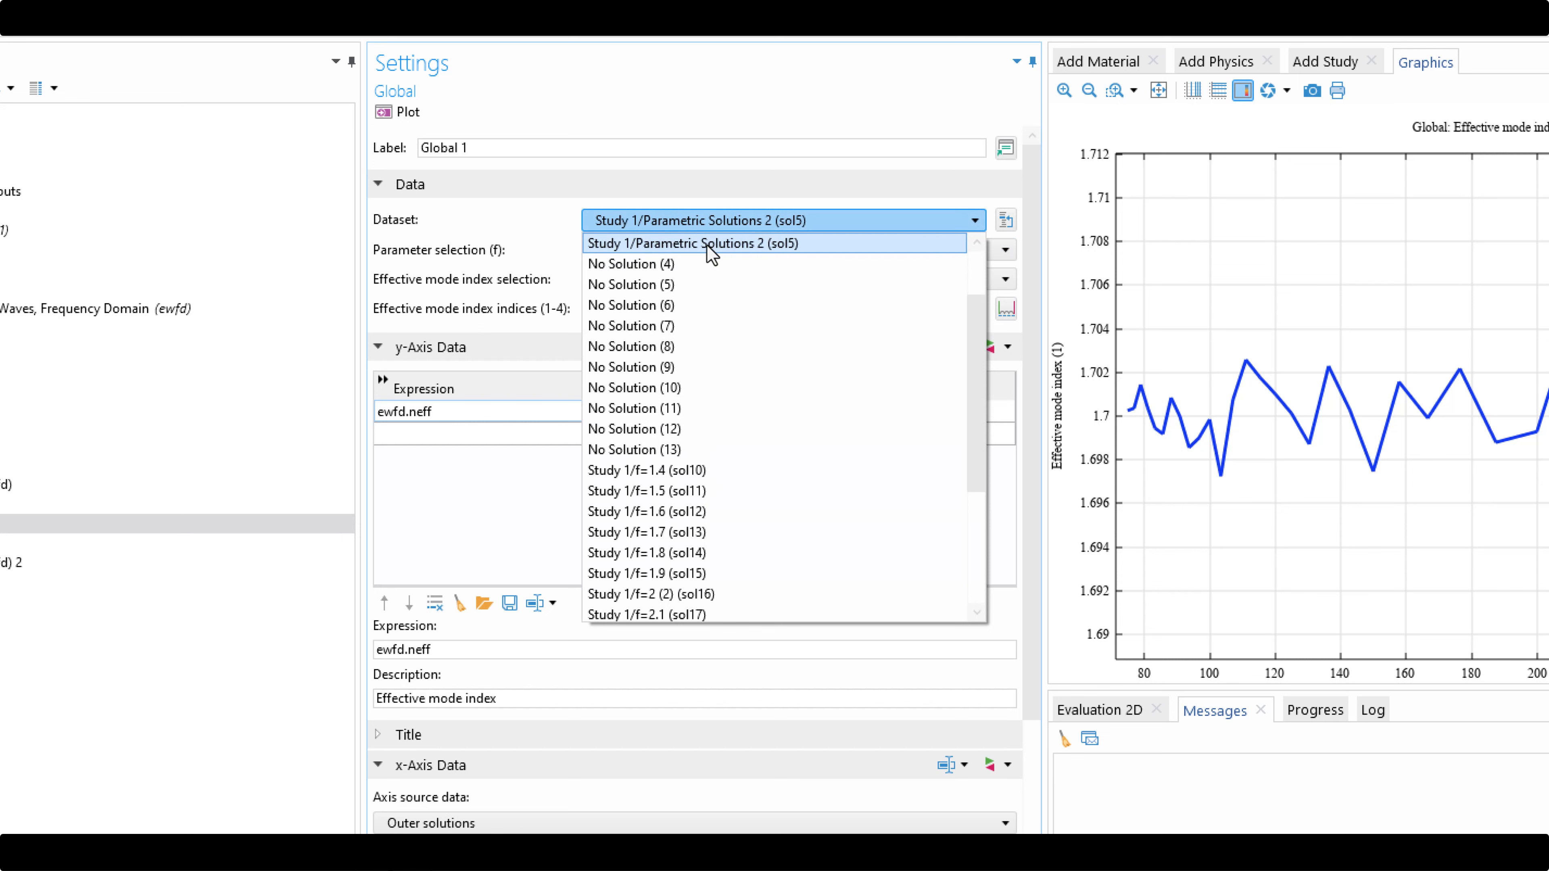
click(706, 244)
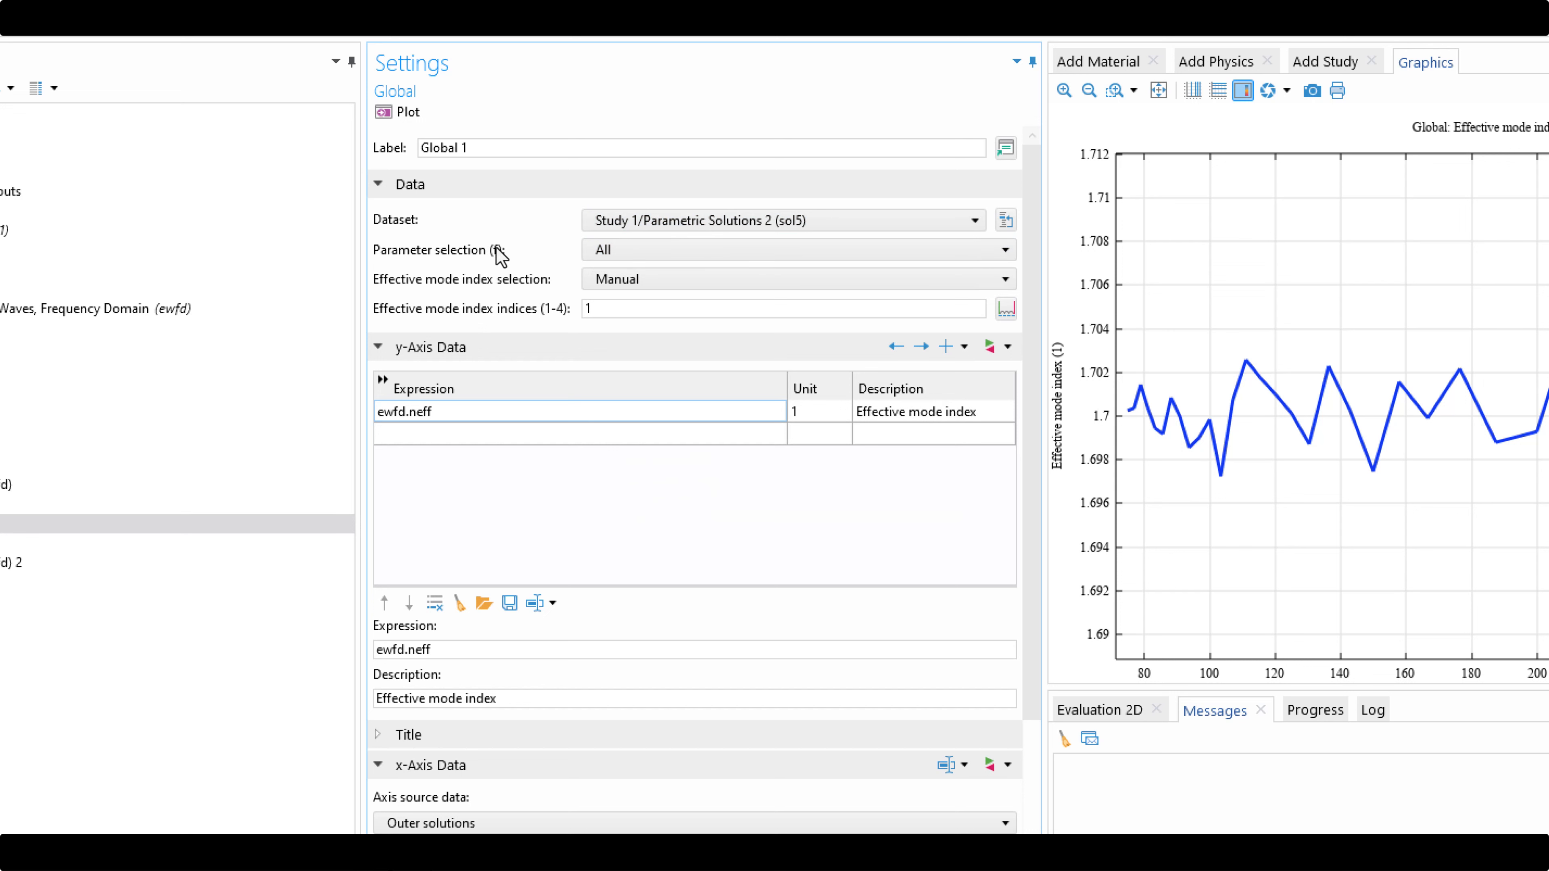
Try the Manual and From list parameter selections with 1 and 4 THz, and replot with the selection back at All
click(658, 252)
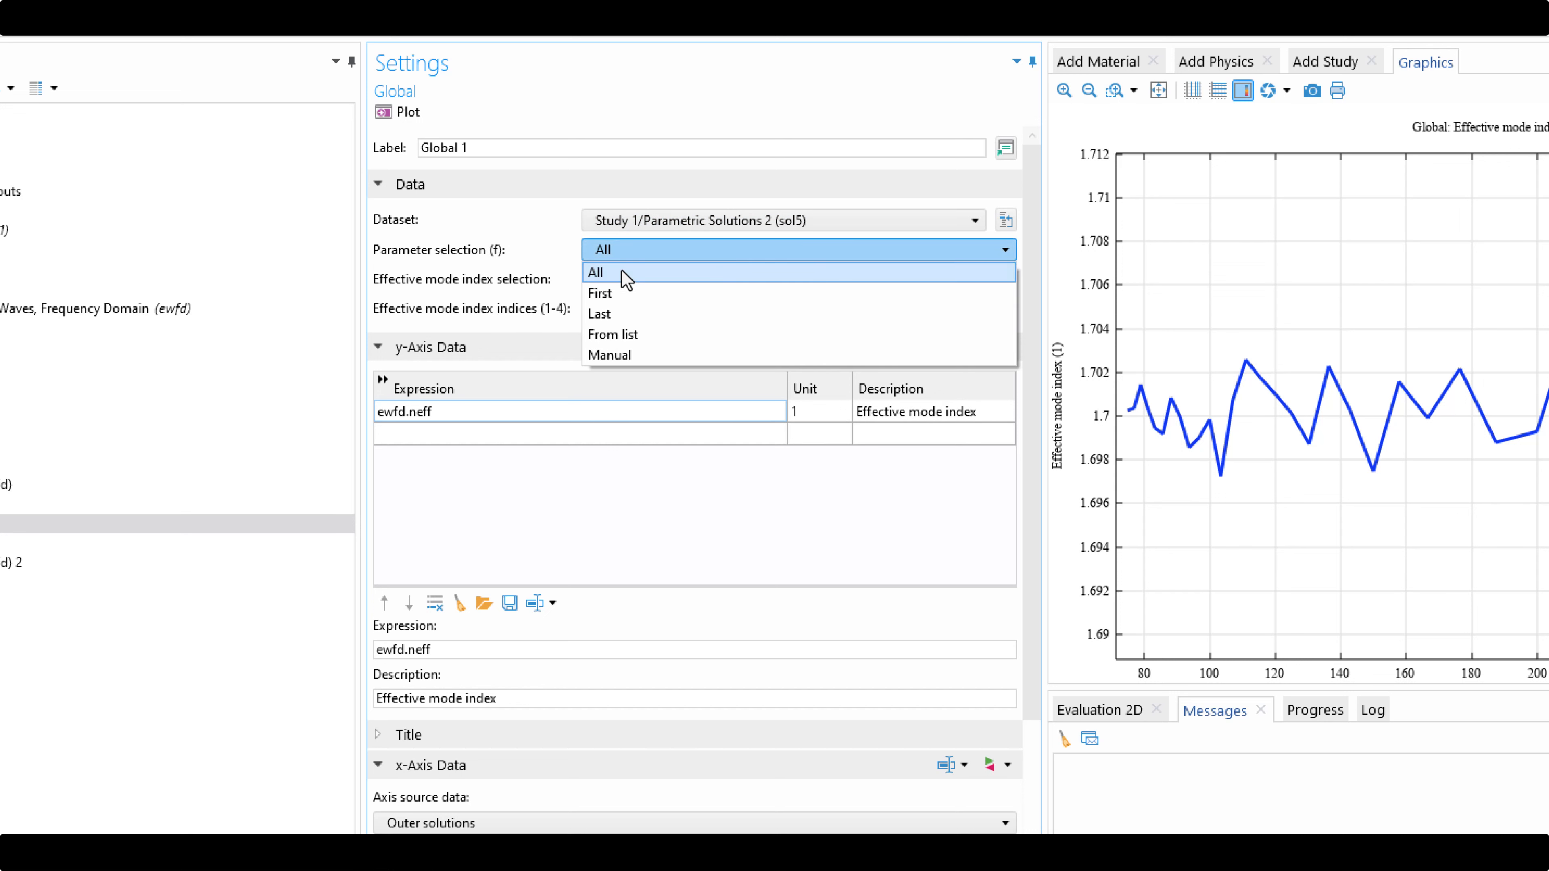
click(627, 349)
click(665, 252)
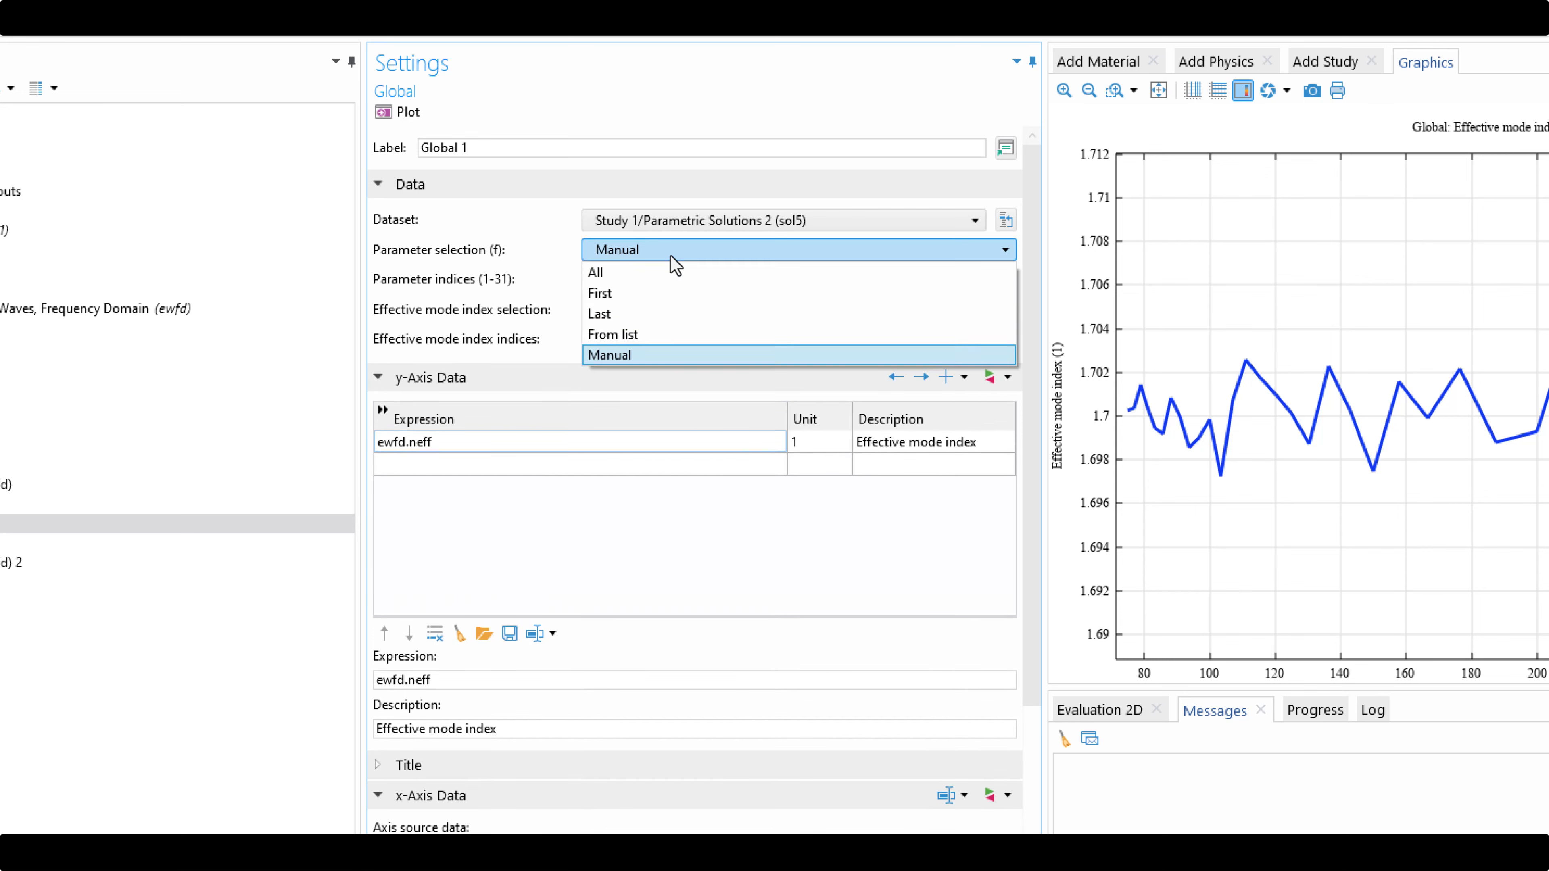
click(632, 336)
scroll(576, 324, up, 10)
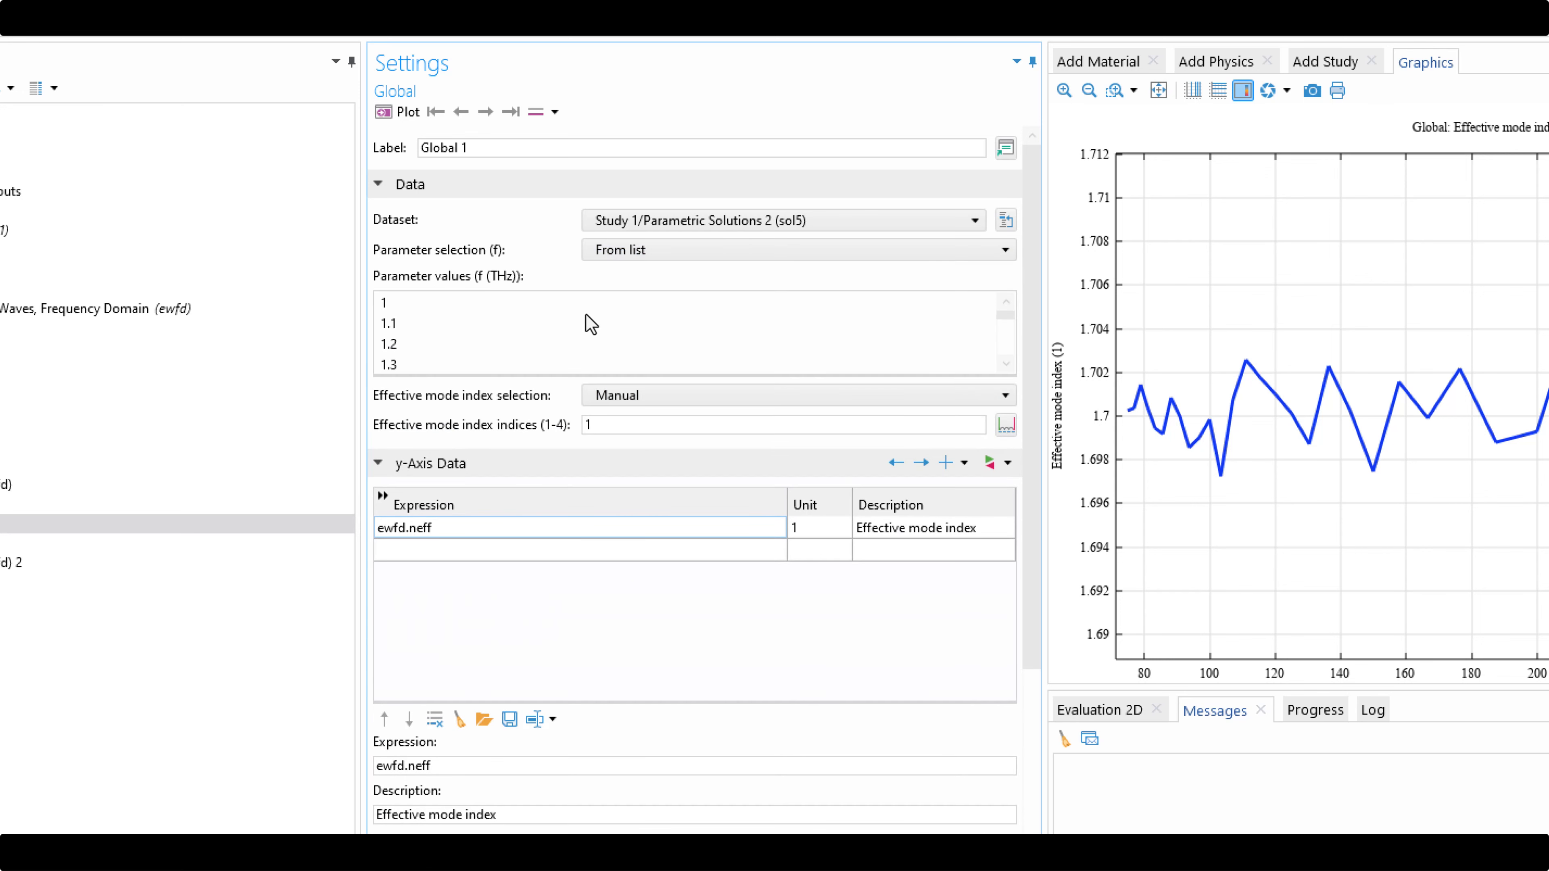
click(472, 300)
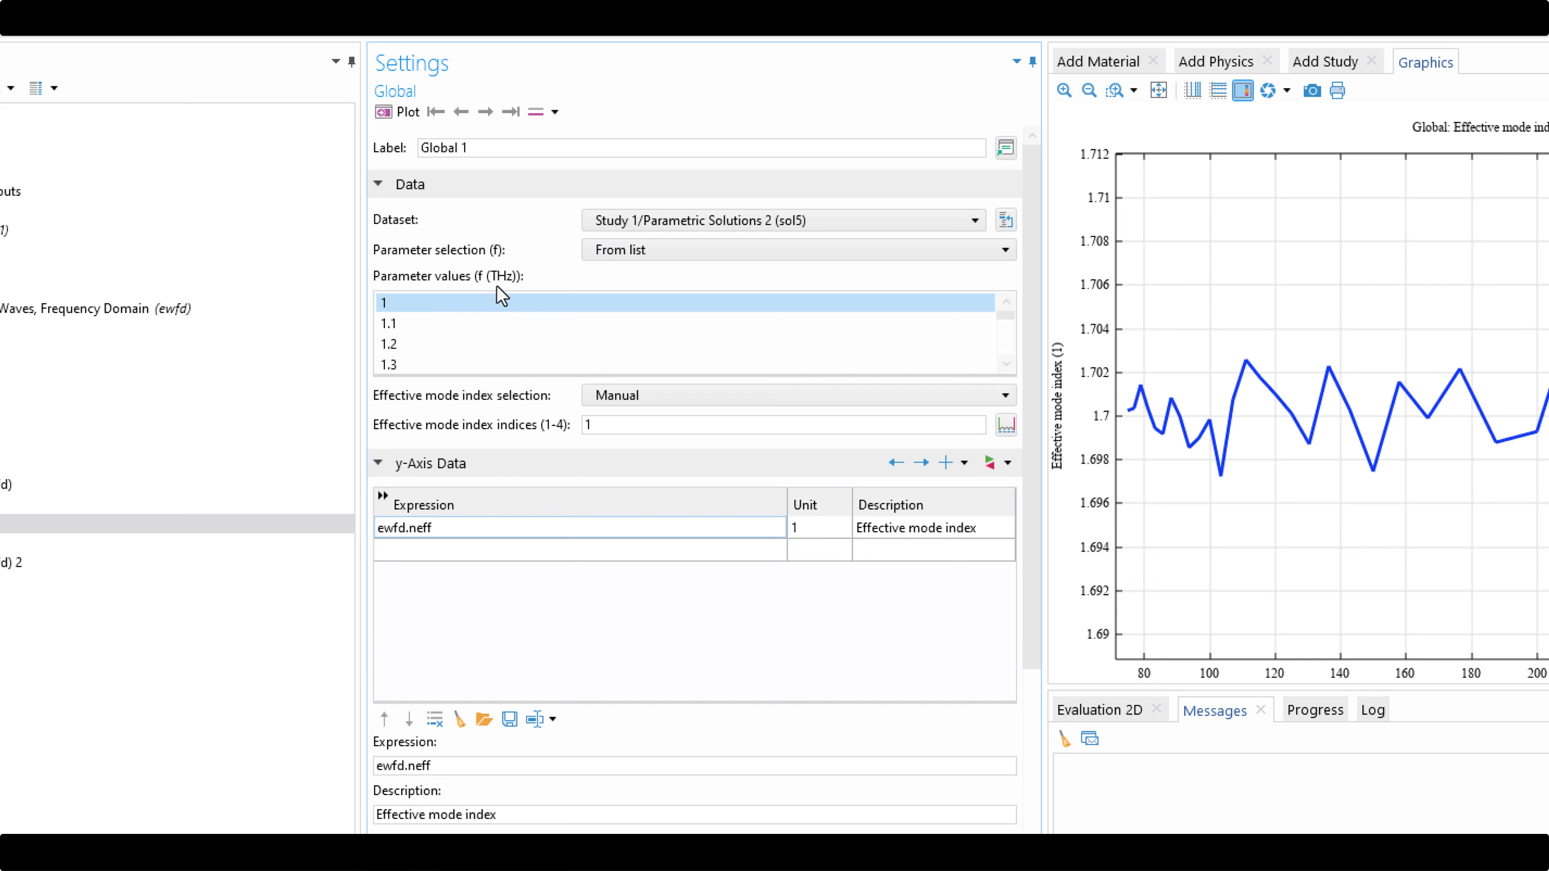
scroll(479, 331, down, 10)
click(418, 345)
click(639, 256)
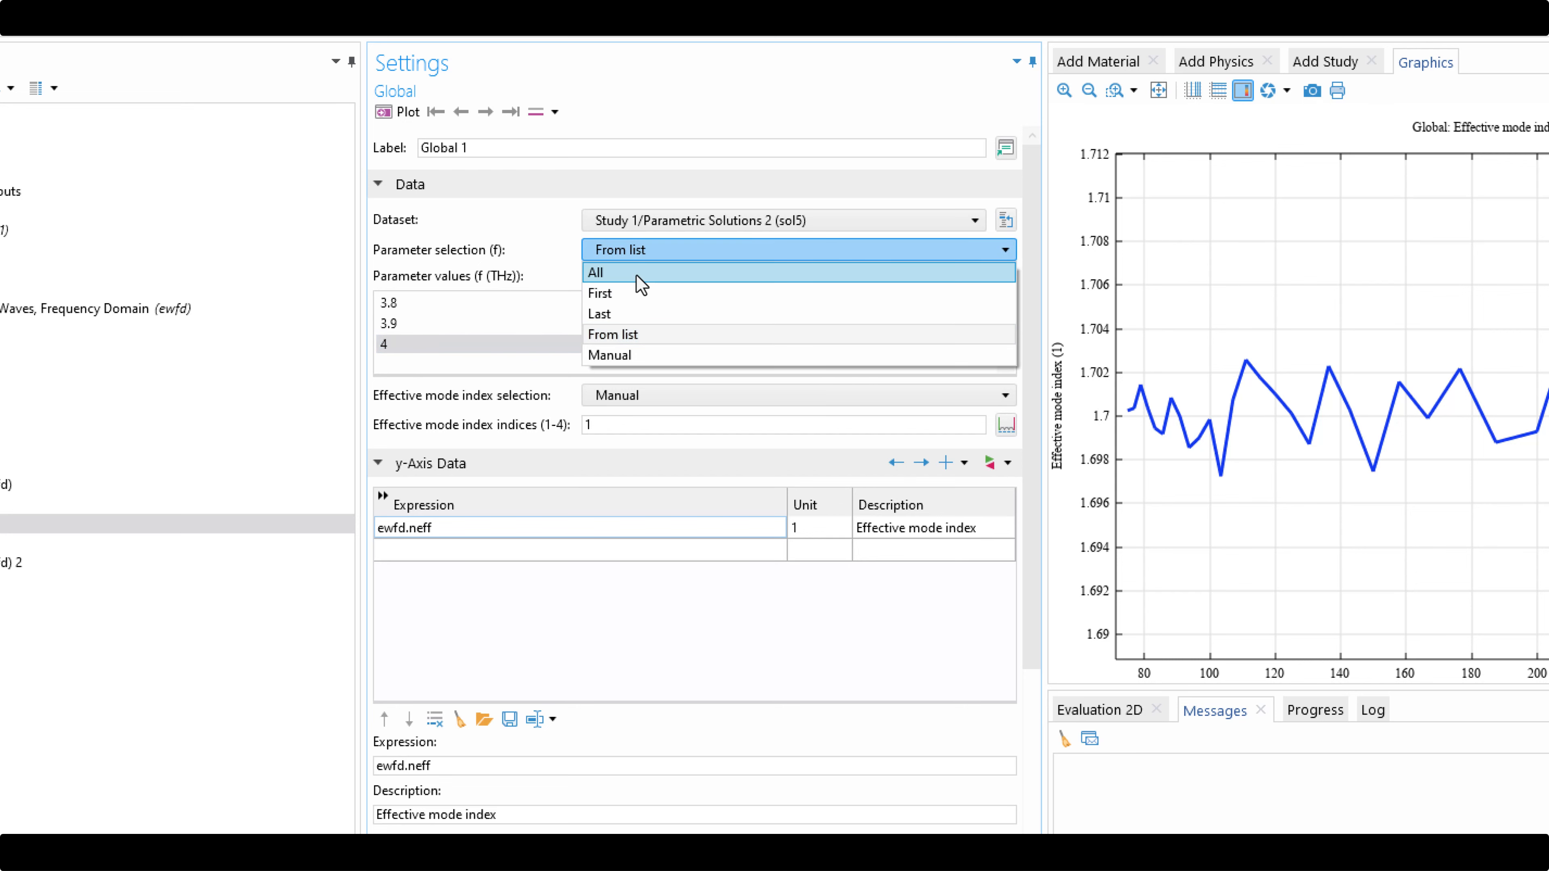
click(630, 273)
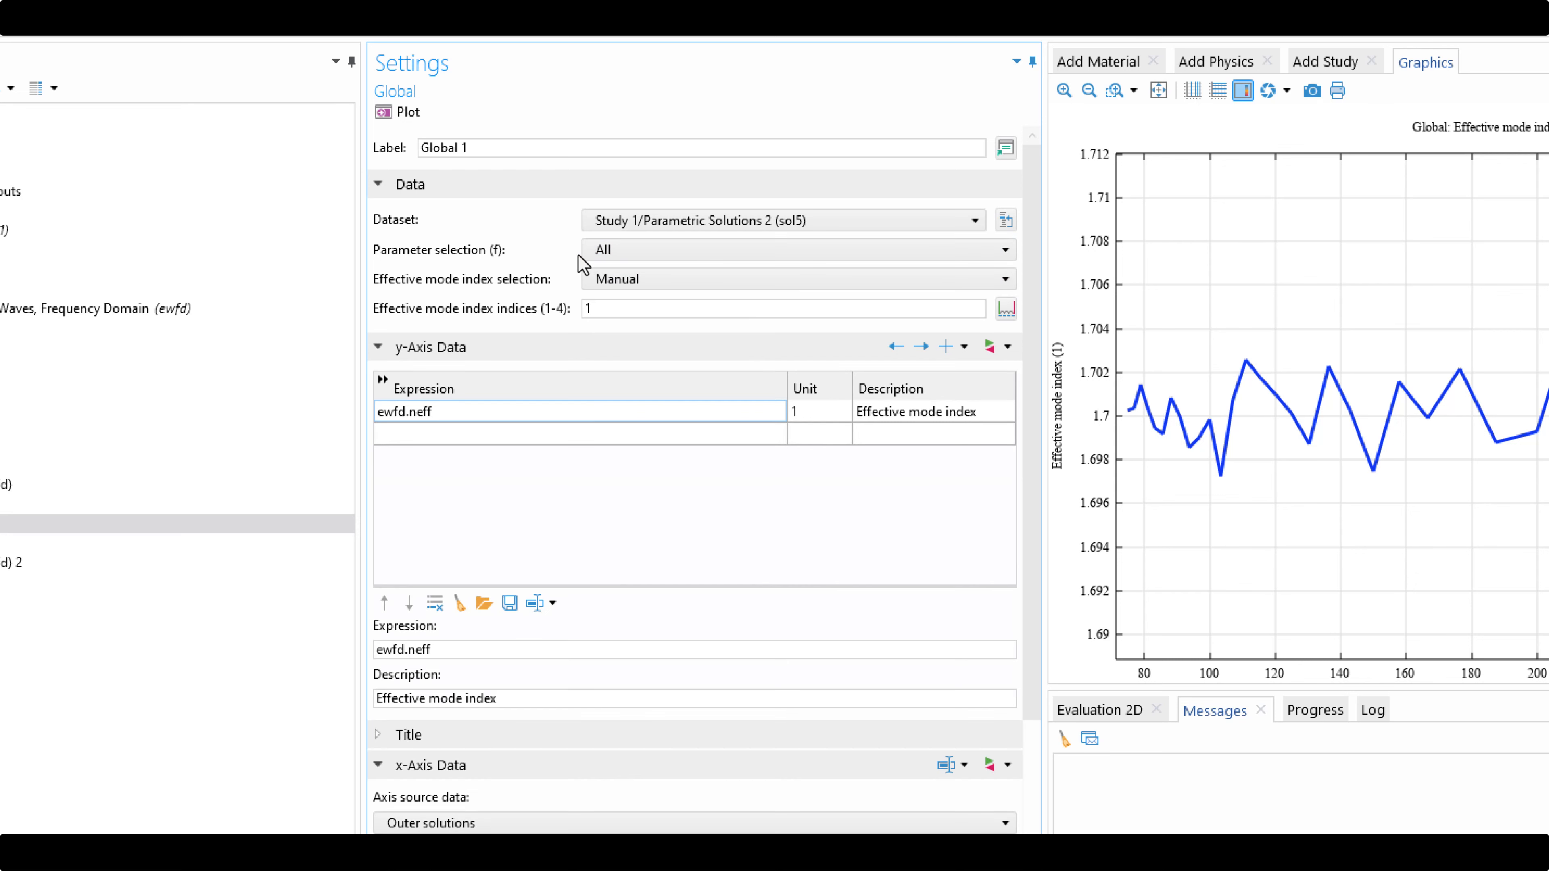
click(406, 116)
Check the effective mode index selection options and the mode index used for the plot
click(647, 282)
click(651, 286)
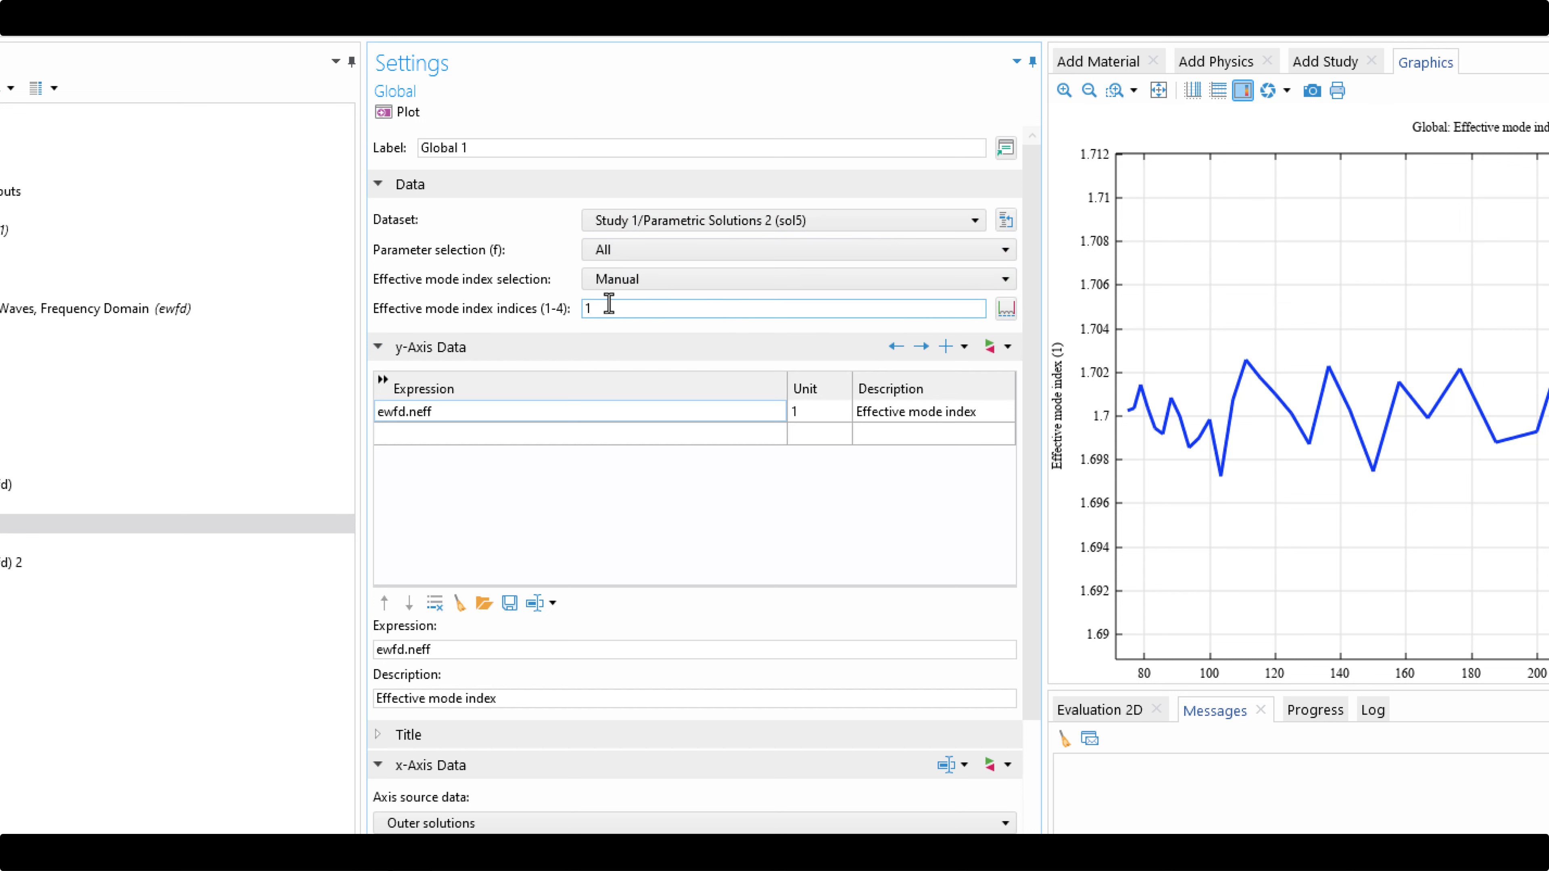
drag(608, 305, 553, 305)
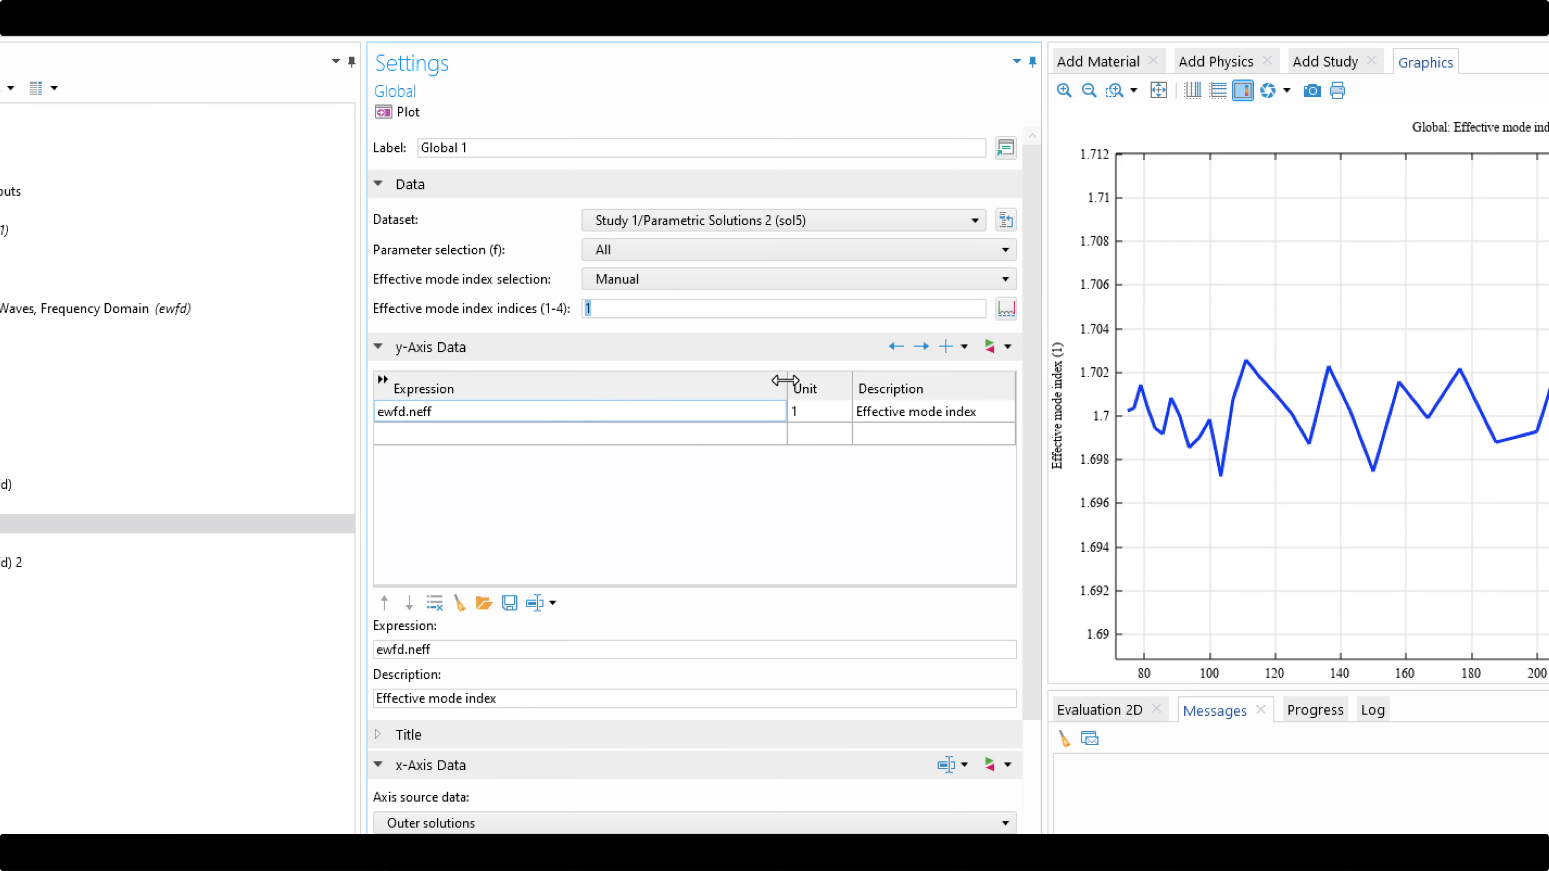
Change the y-axis expression to real(ewfd.neff) and replot the graph
drag(787, 376, 705, 378)
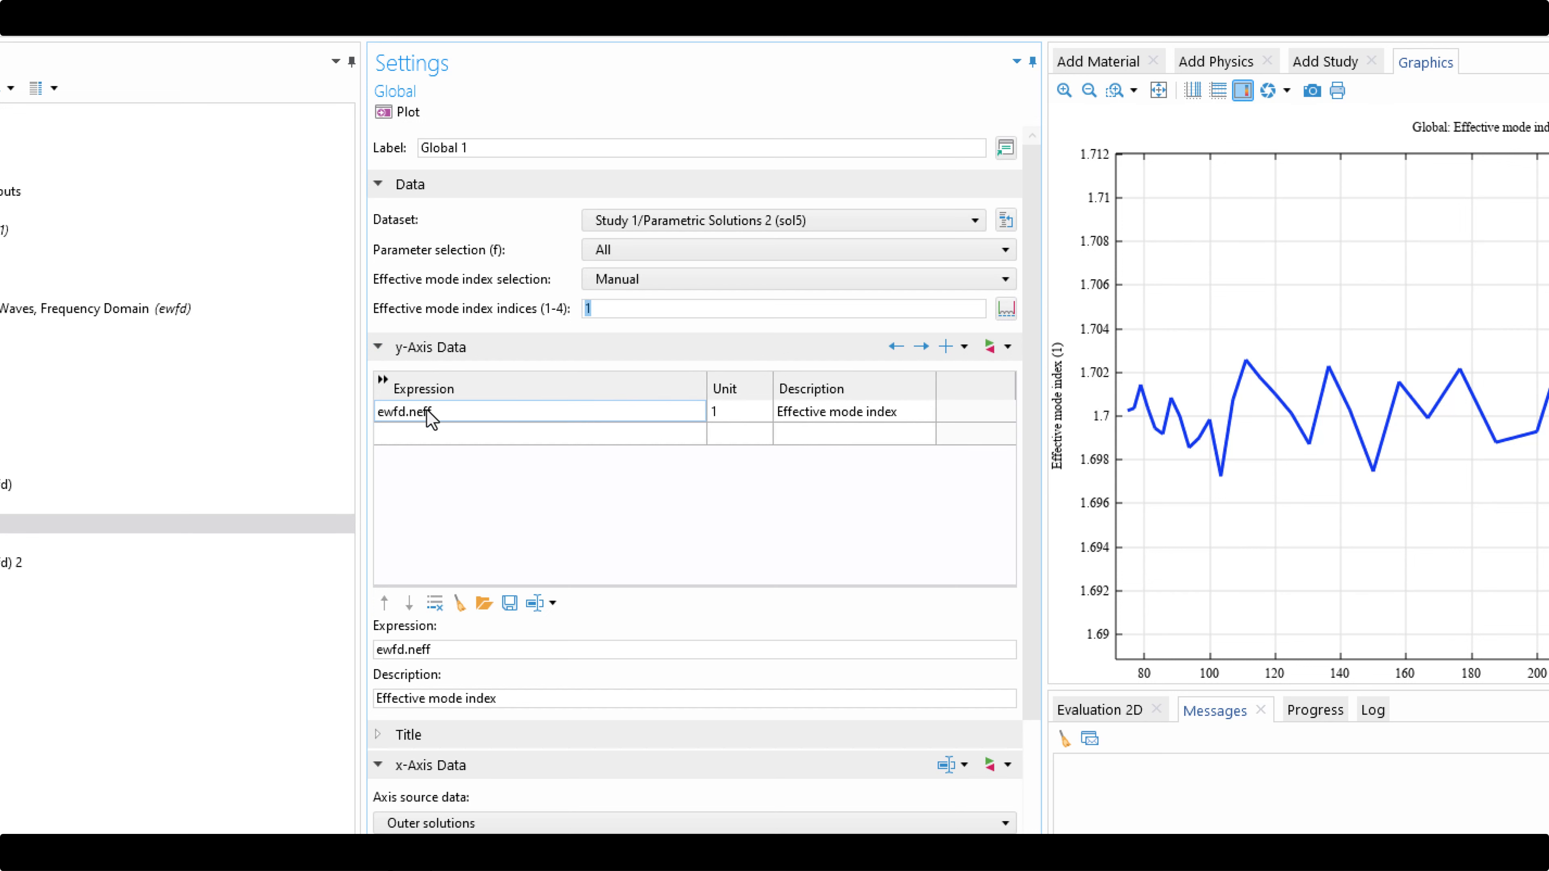
click(407, 413)
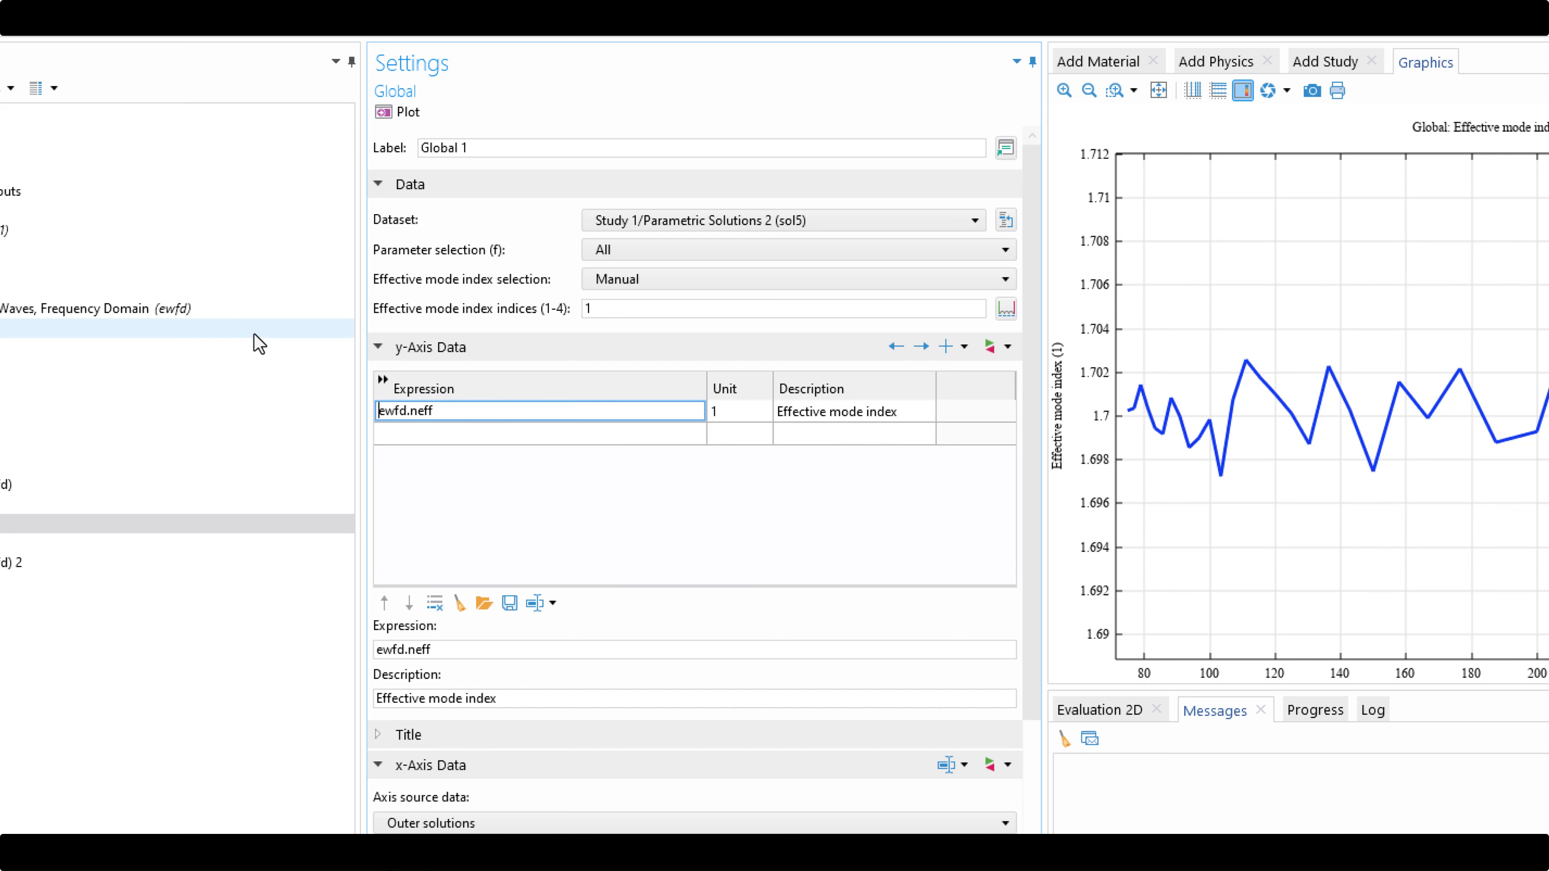
text(real()
click(460, 411)
text())
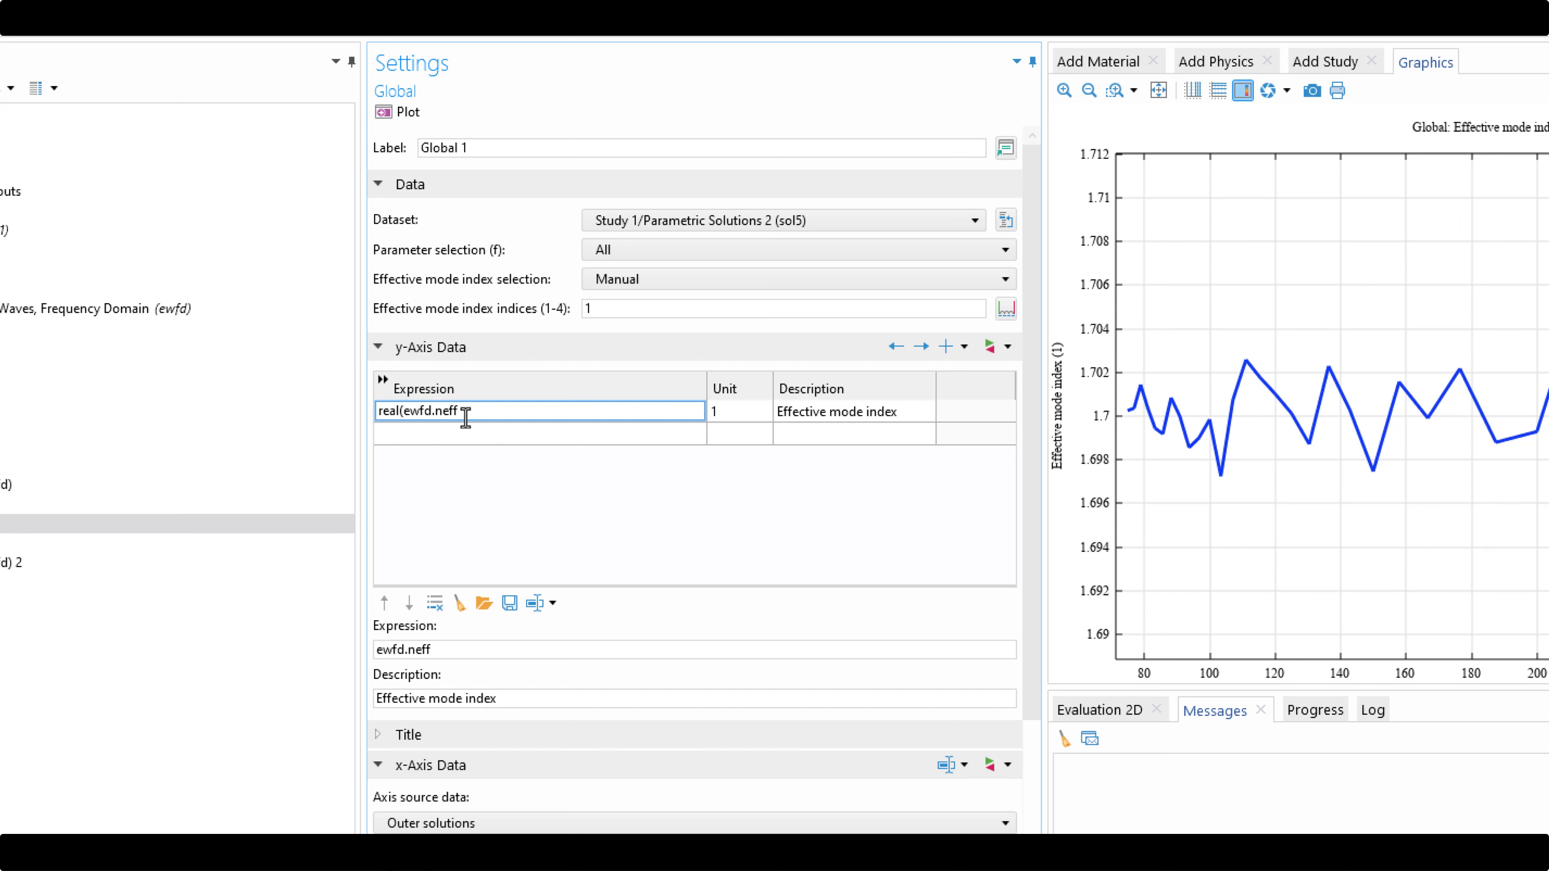
click(558, 436)
click(627, 414)
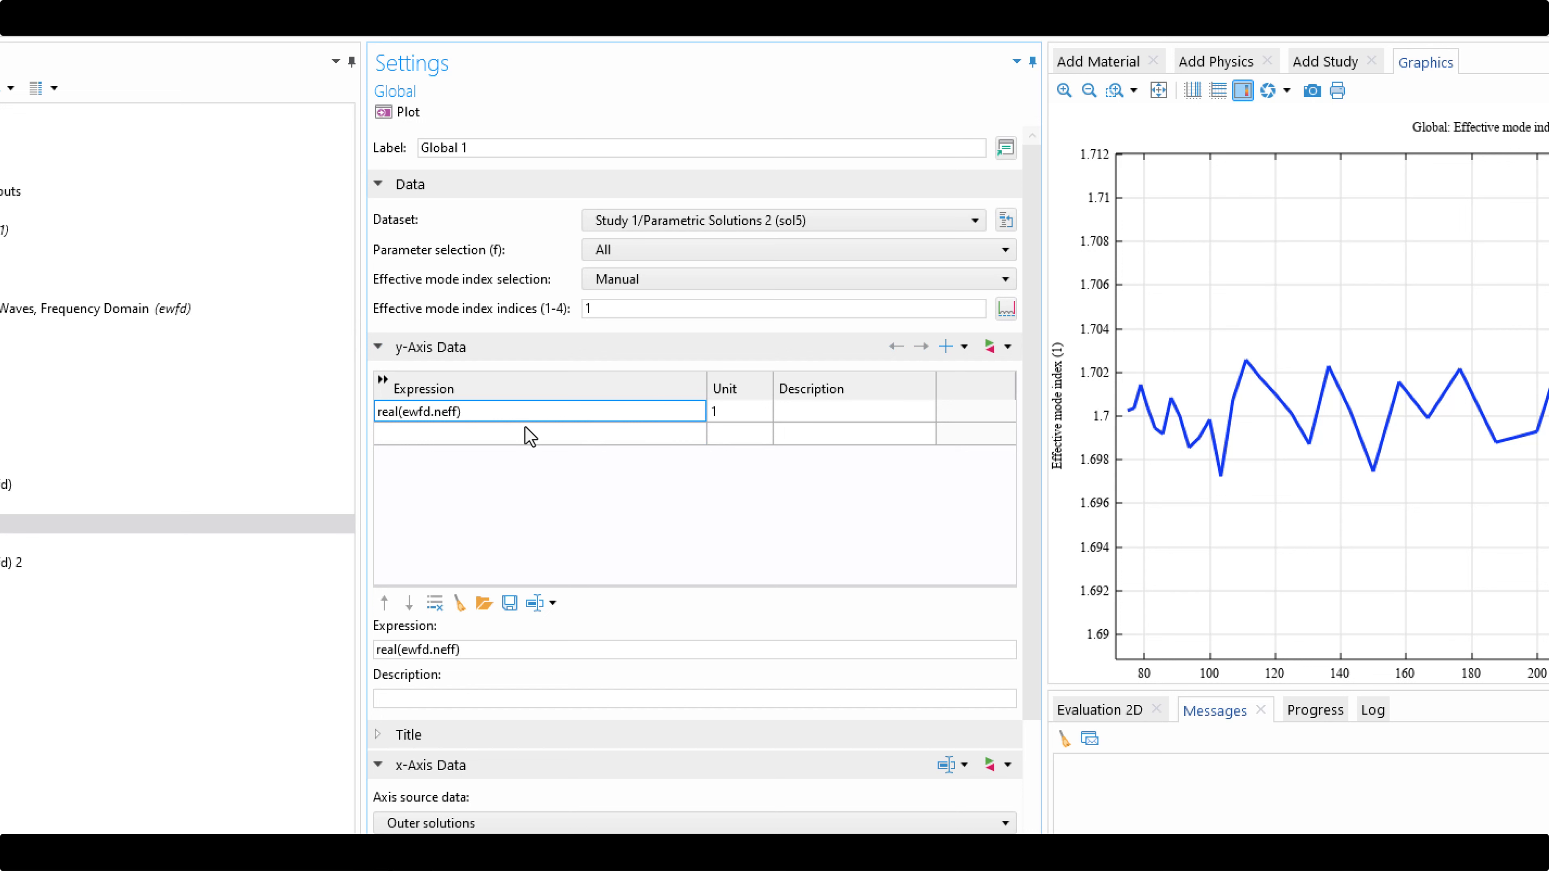
drag(707, 389, 647, 389)
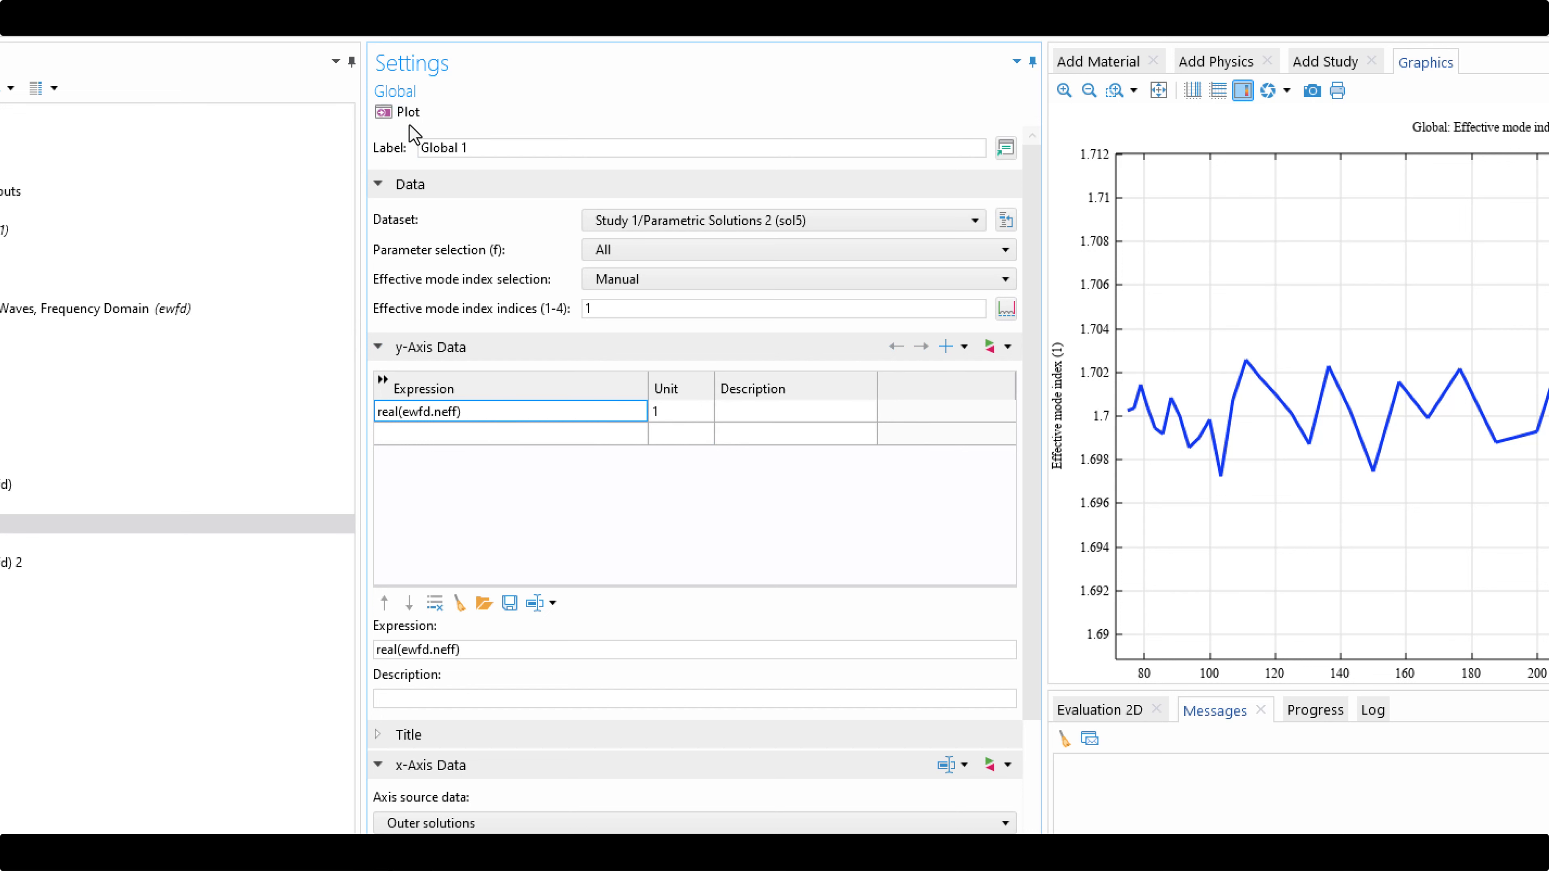
click(419, 116)
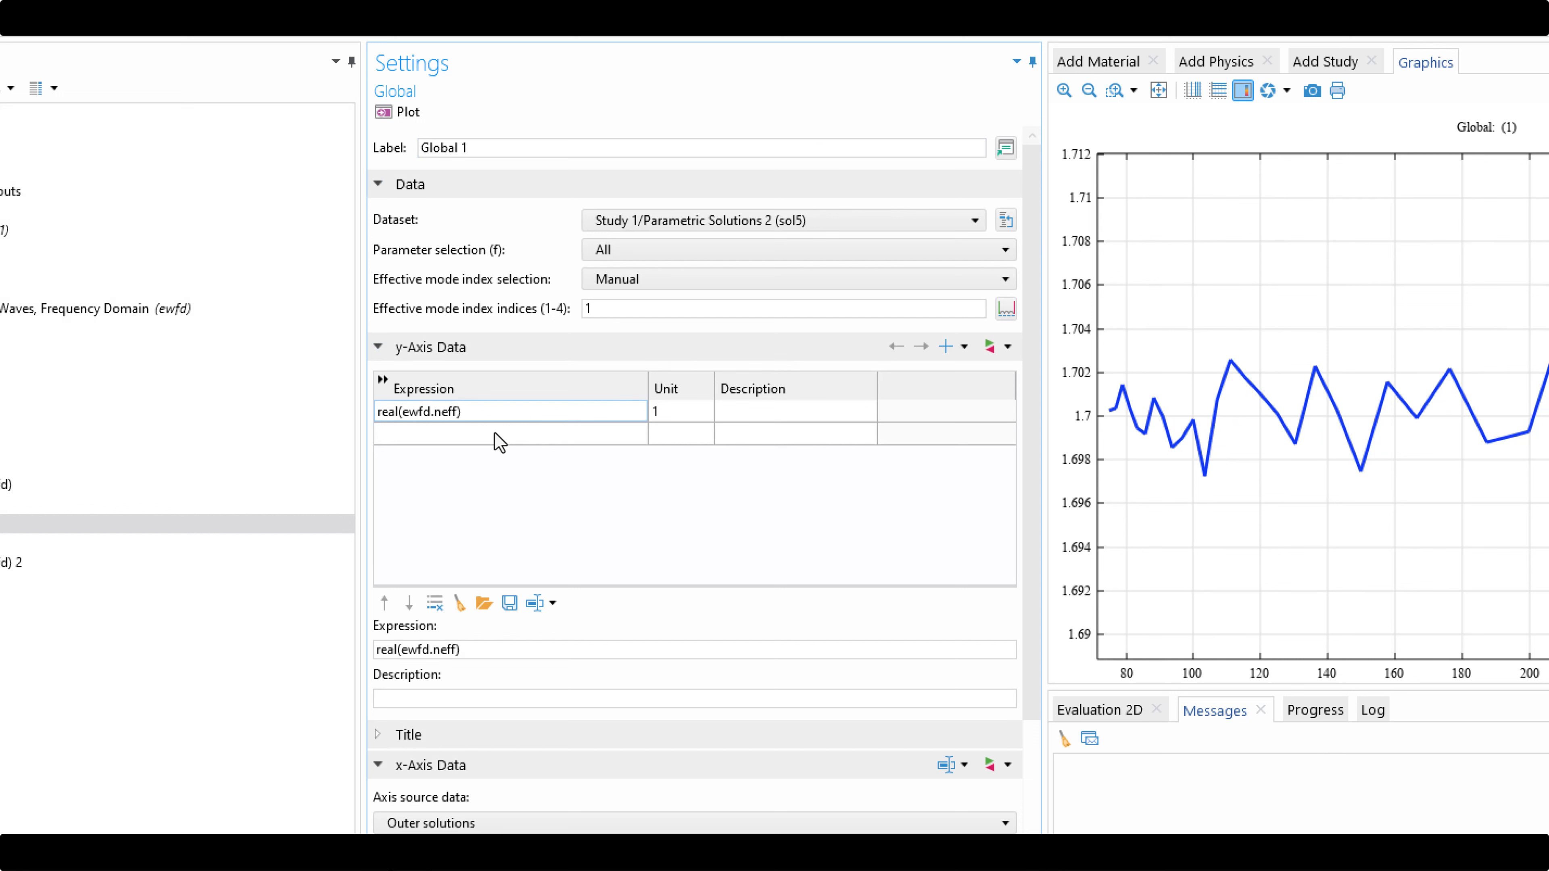
Change the y-axis expression to imag(ewfd.neff) and replot the graph
click(384, 412)
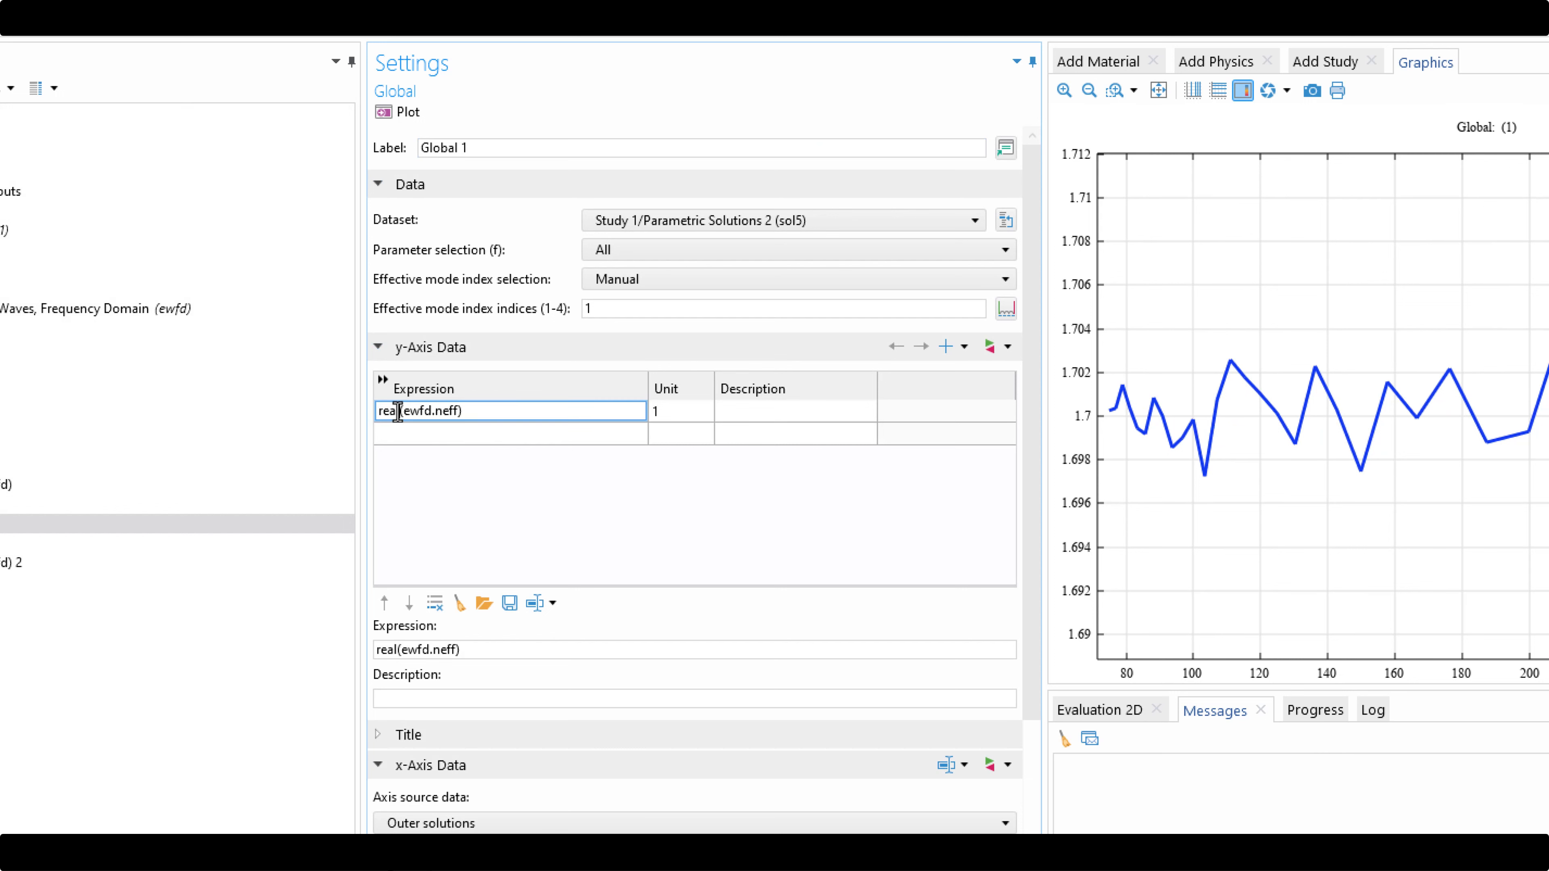
double_click(398, 413)
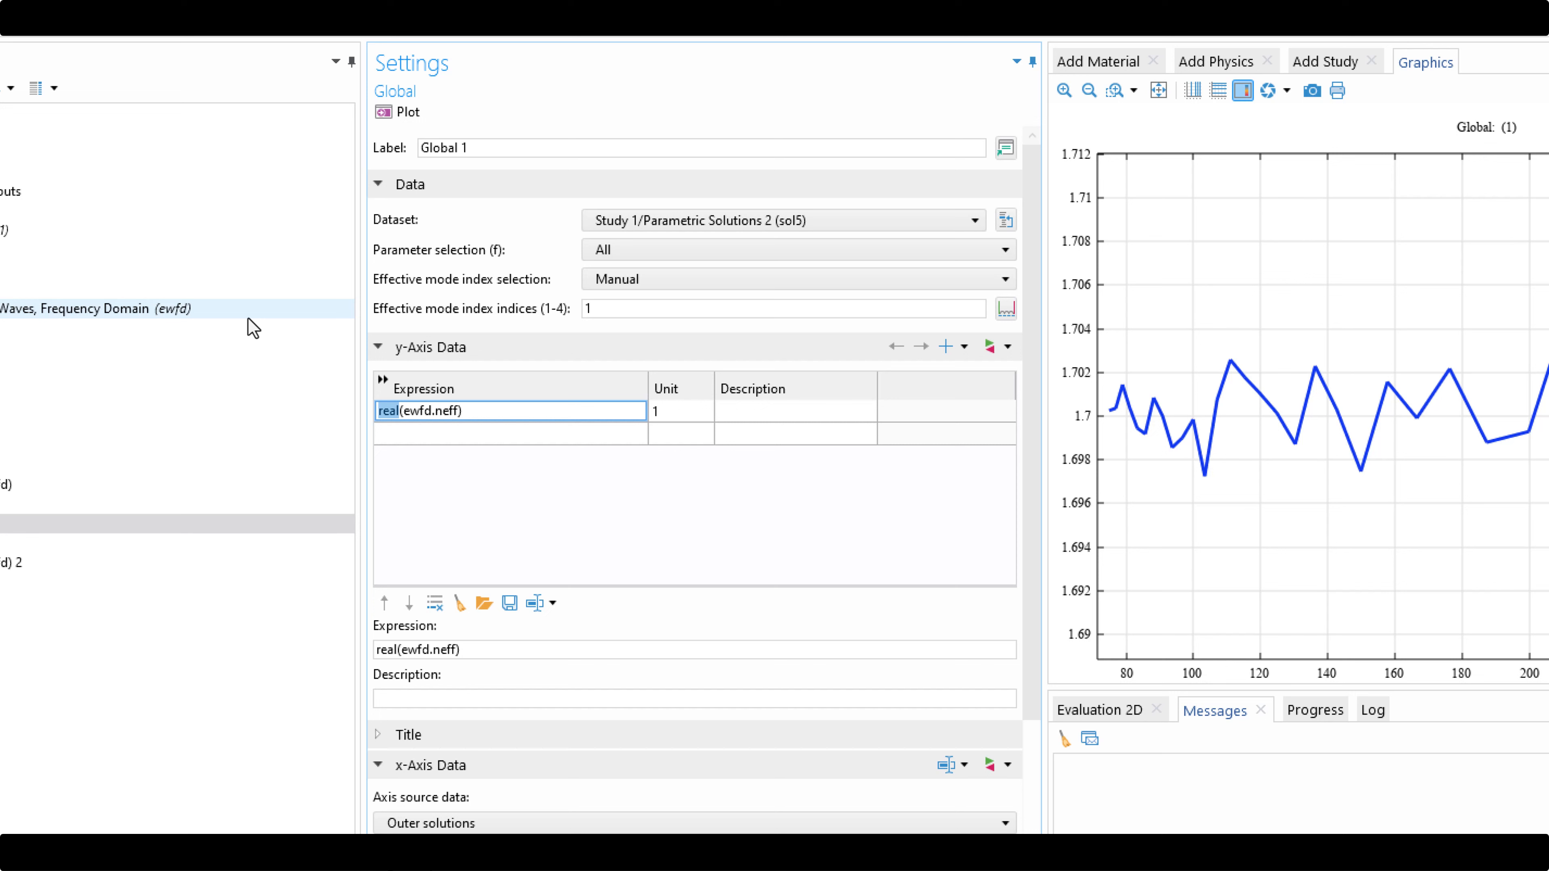
text(imag)
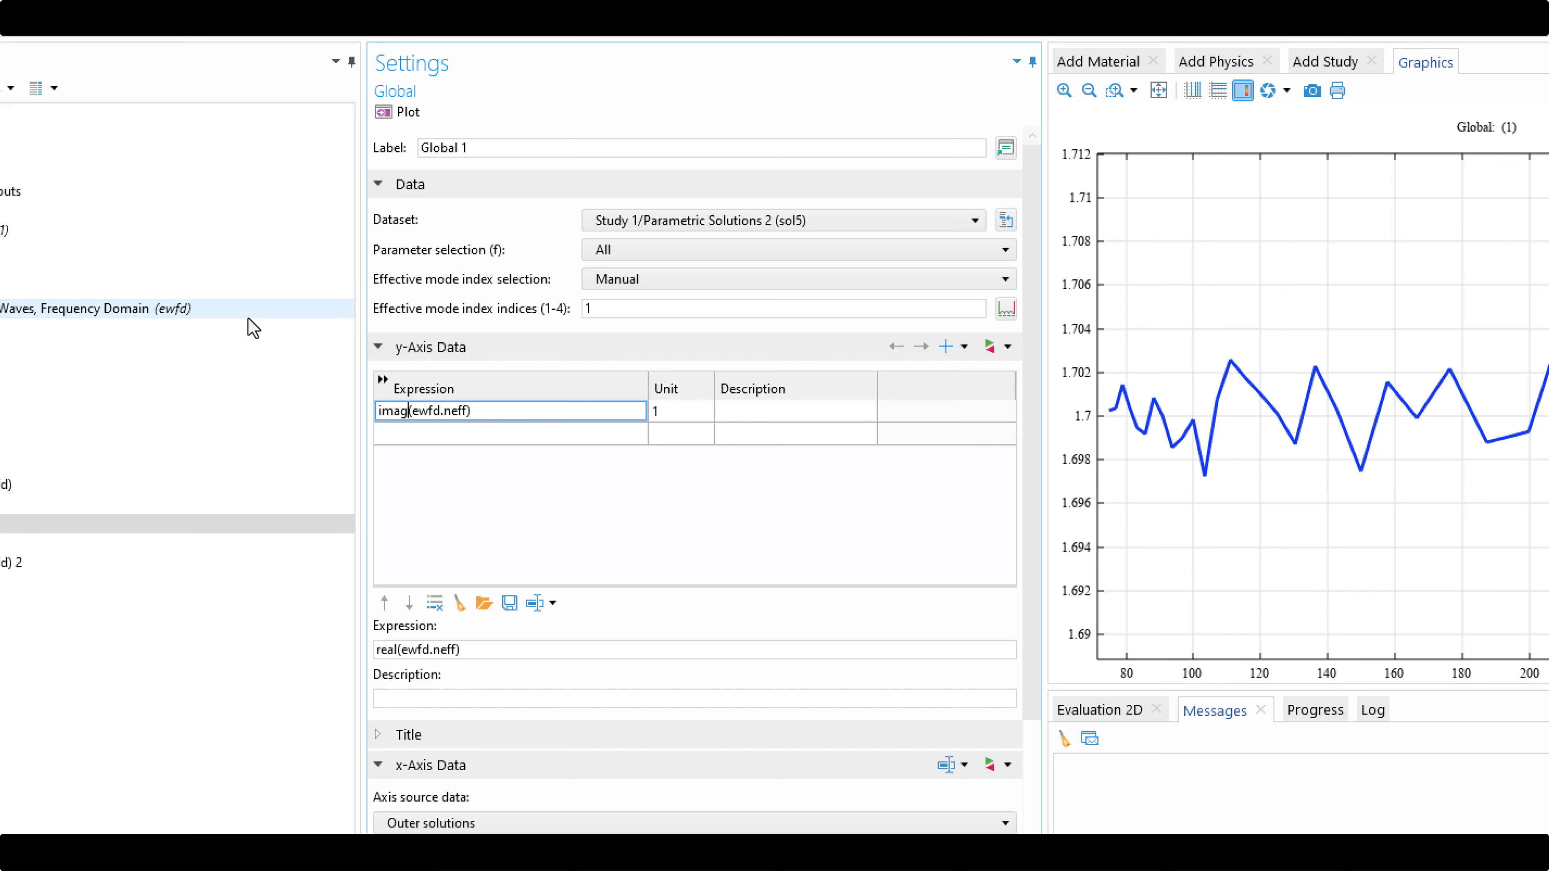
click(549, 438)
click(403, 112)
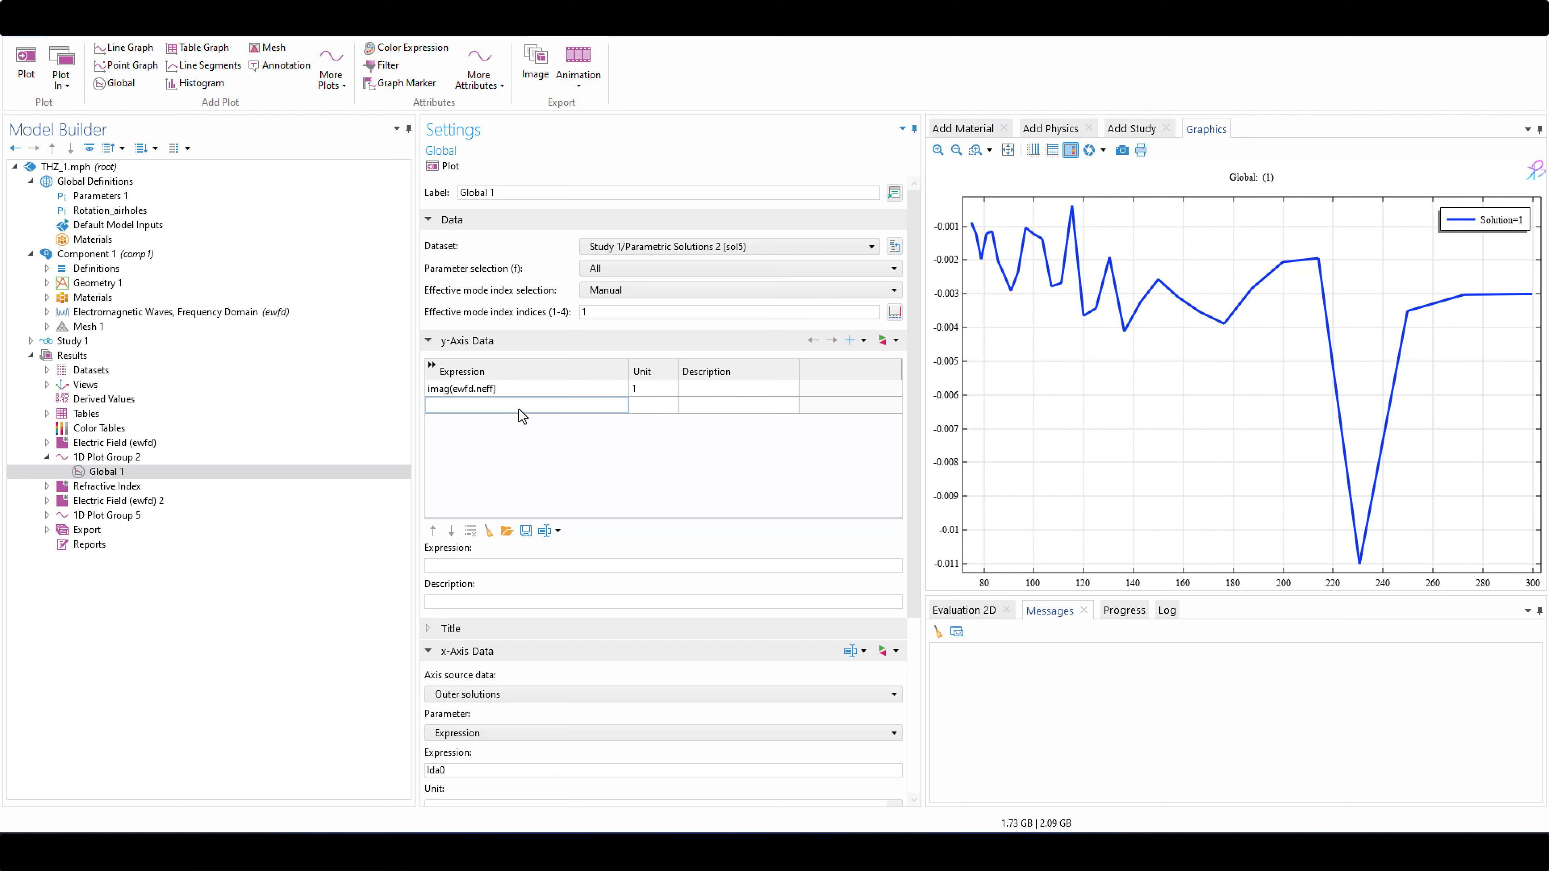
Examine the imag function and the ewfd prefix in the y-axis expression
click(452, 391)
click(509, 393)
click(513, 390)
drag(444, 391, 428, 391)
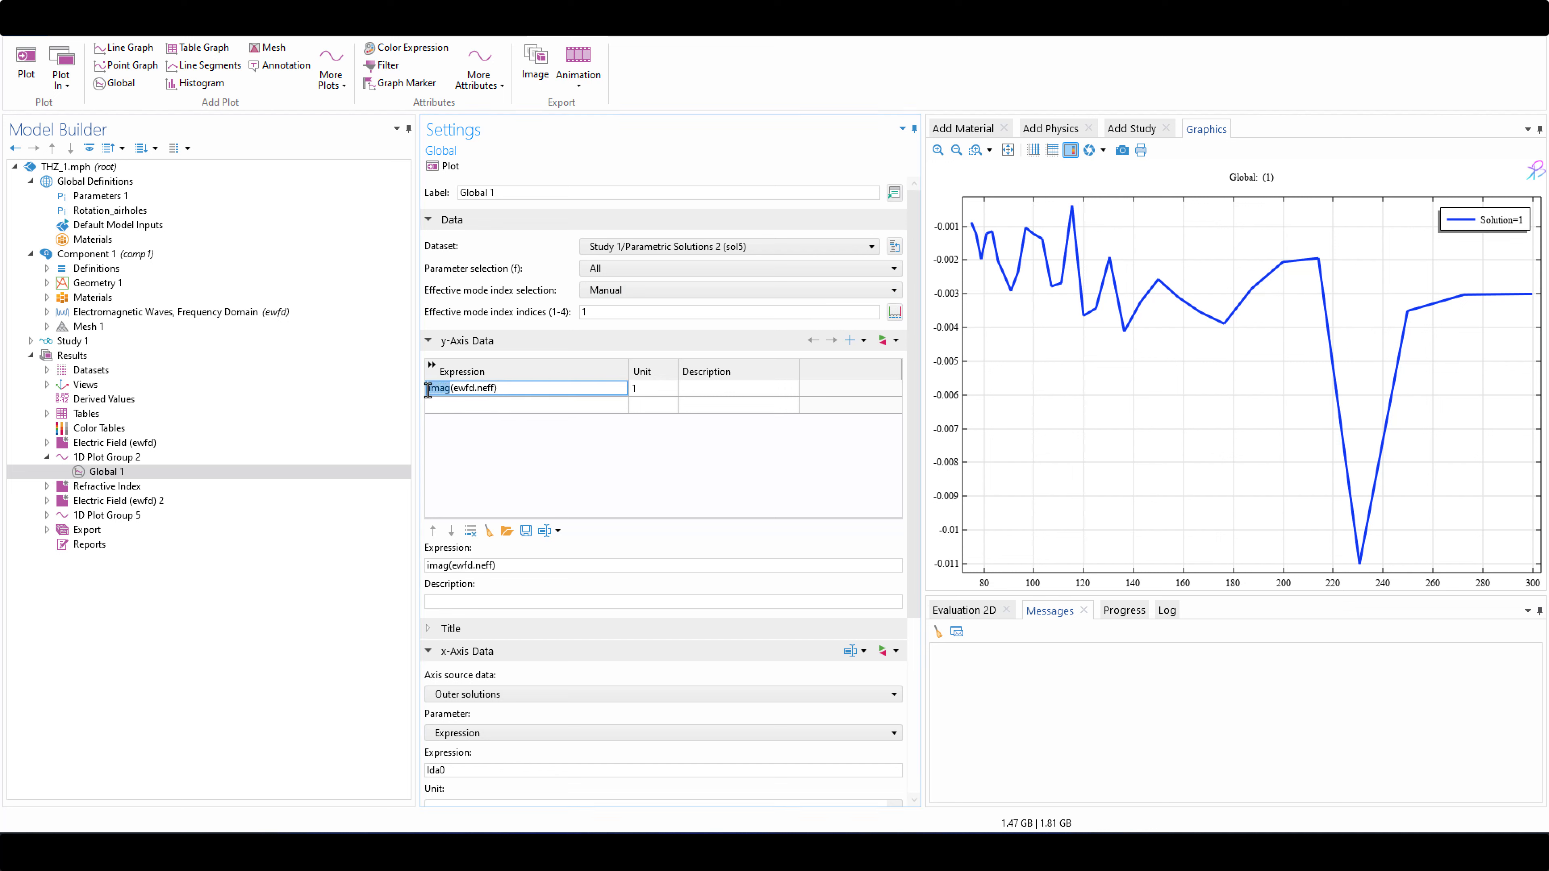
click(475, 391)
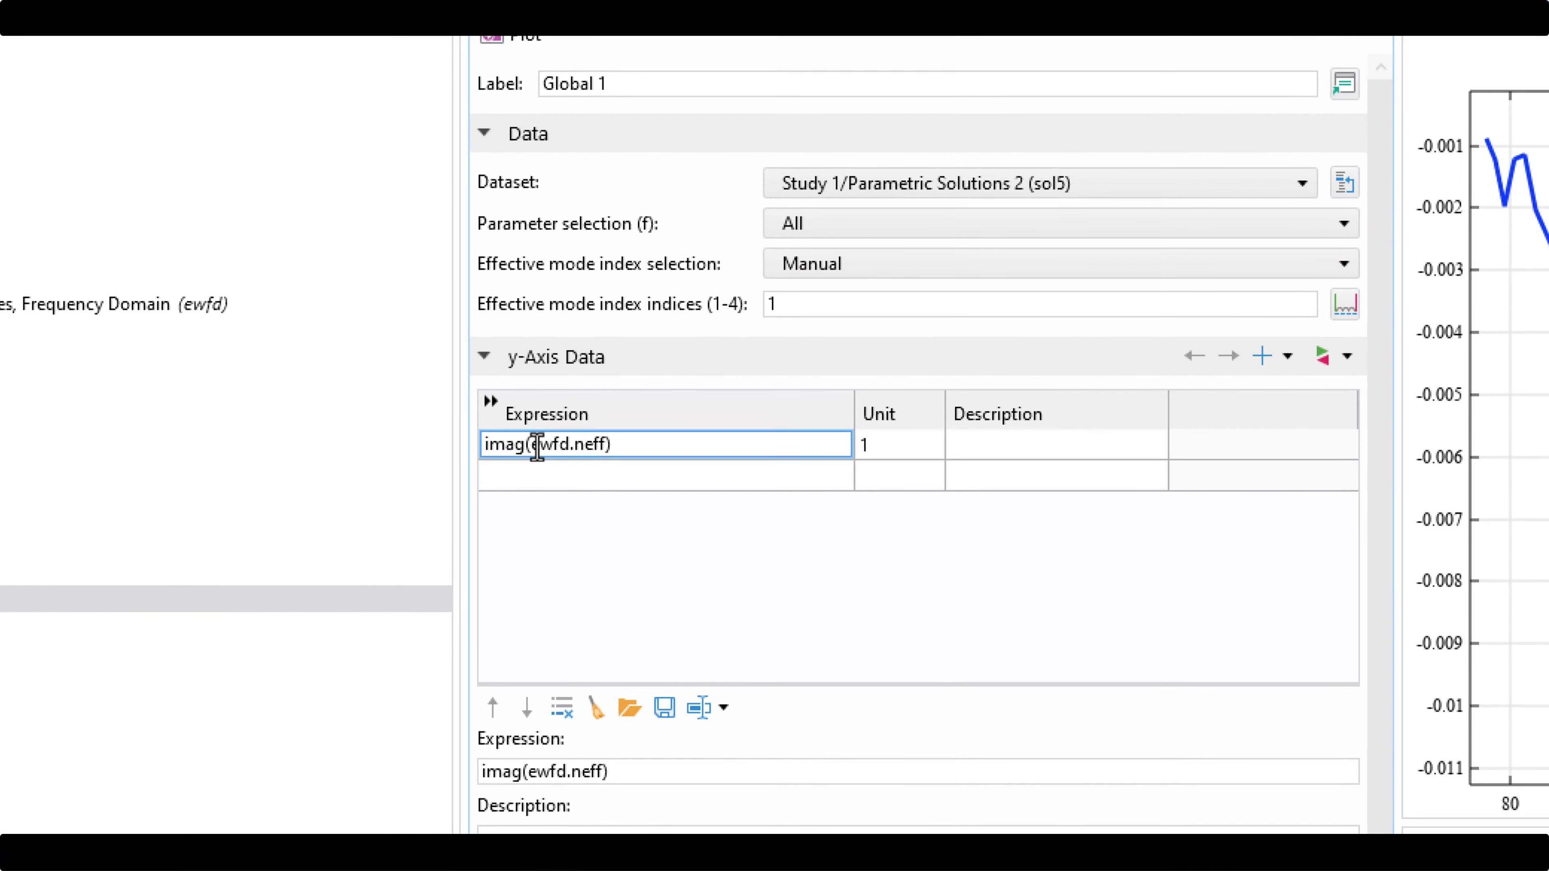
drag(511, 430, 552, 430)
click(706, 578)
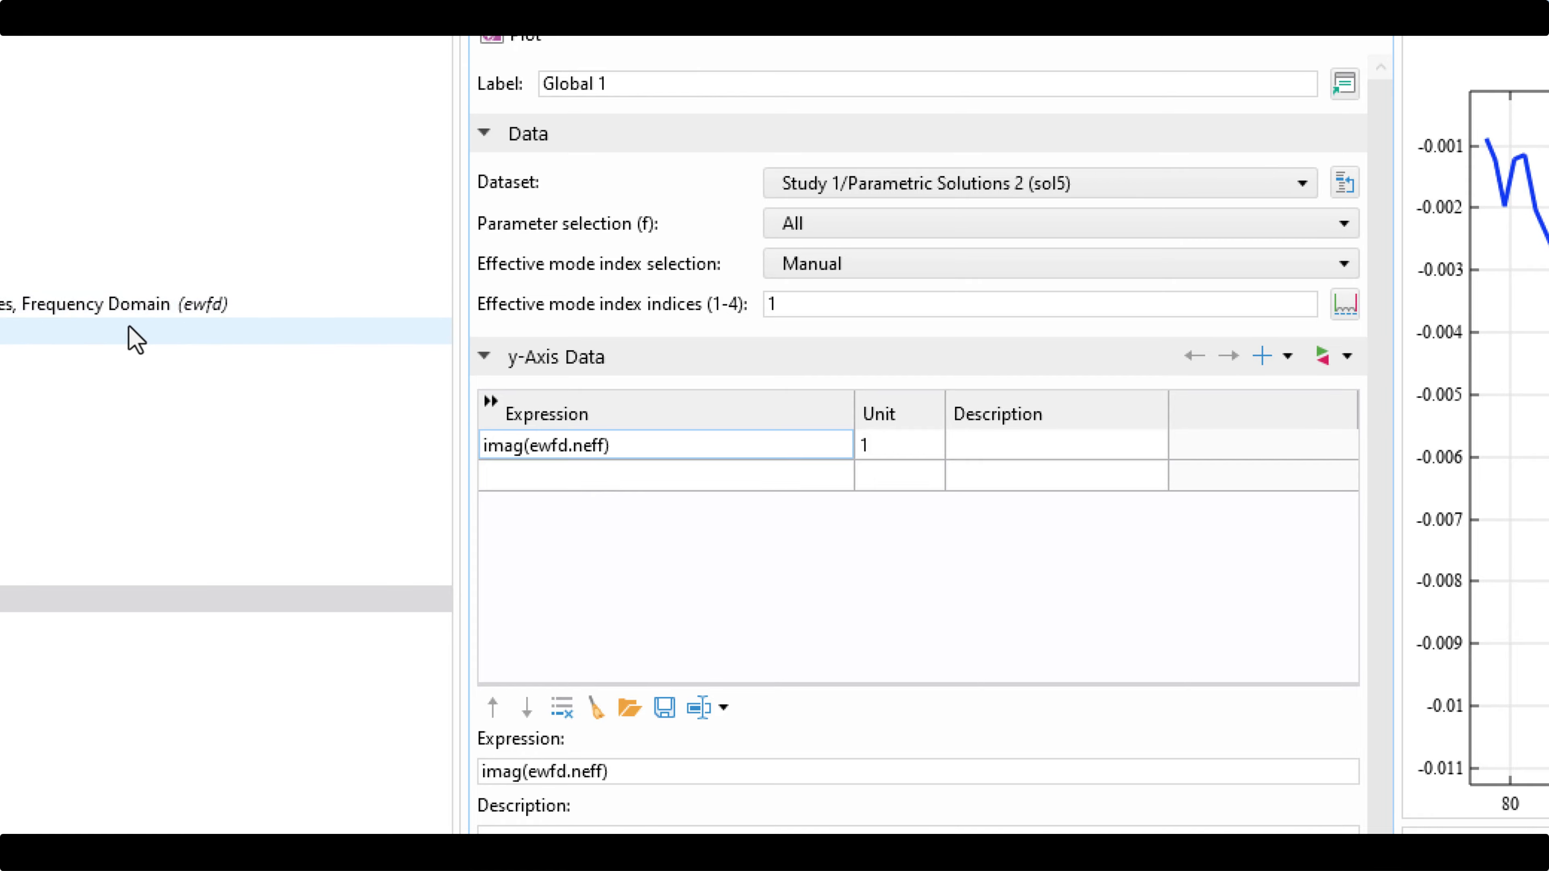
Check the name of the Electromagnetic Waves, Frequency Domain interface against the prefix used in Global 1's y-axis expression
click(116, 311)
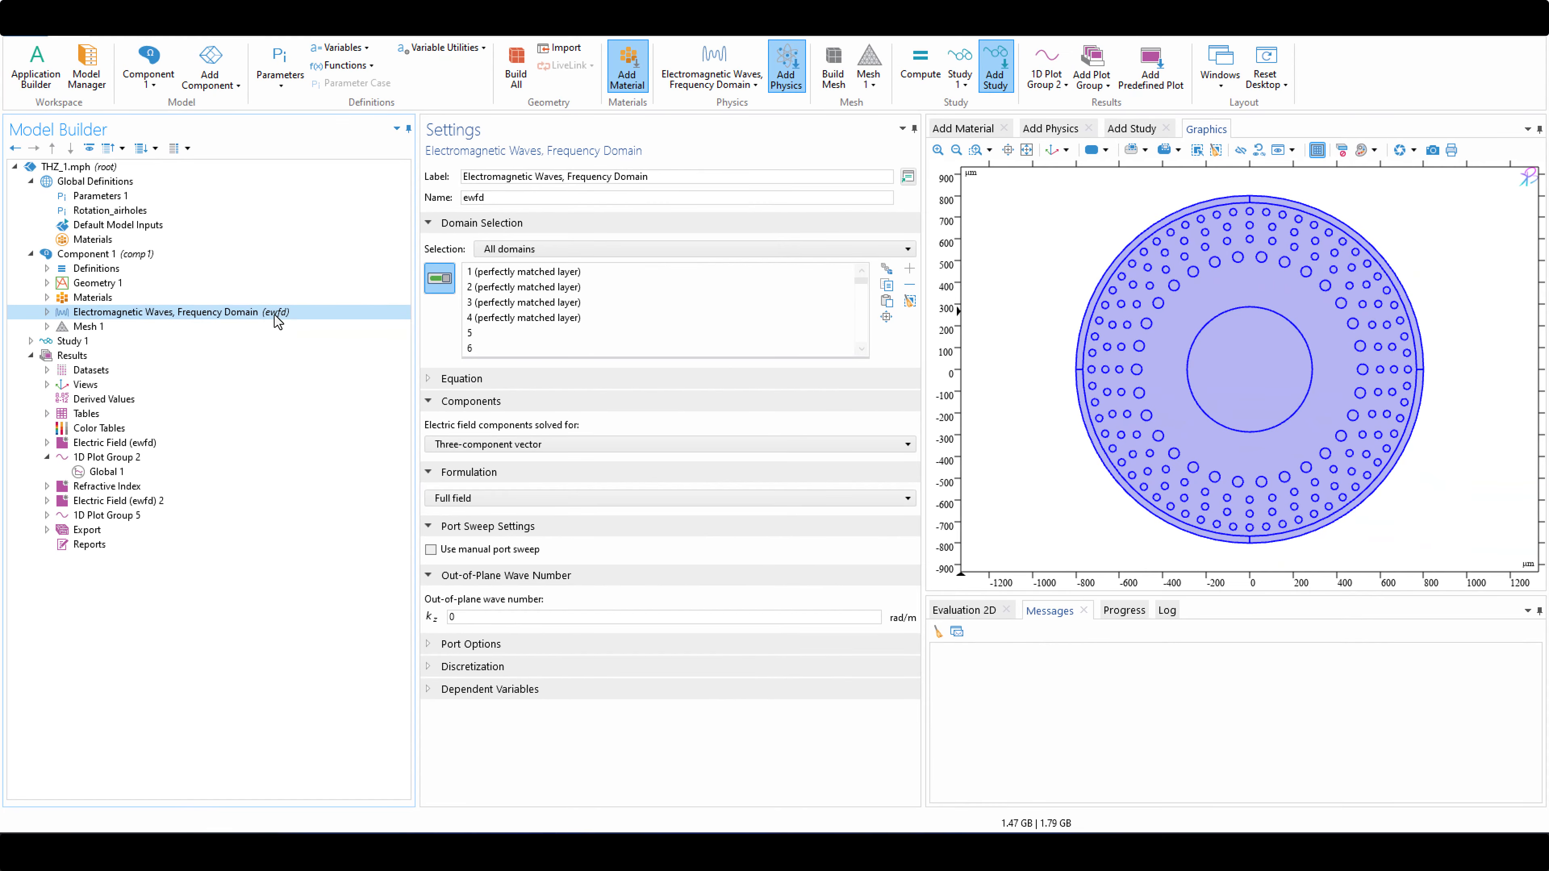
click(107, 472)
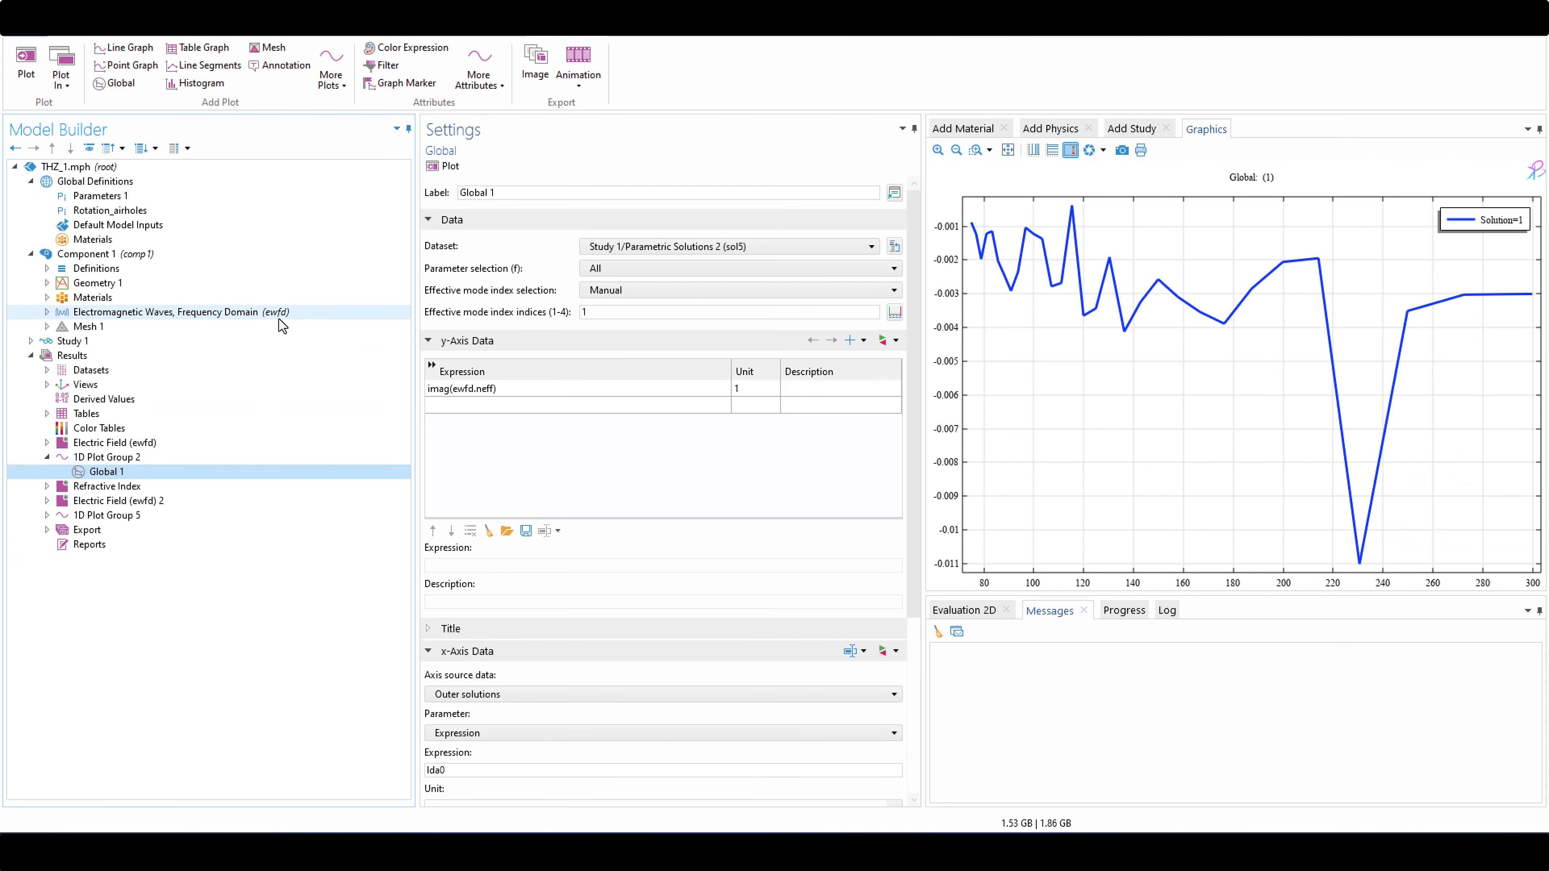
click(498, 389)
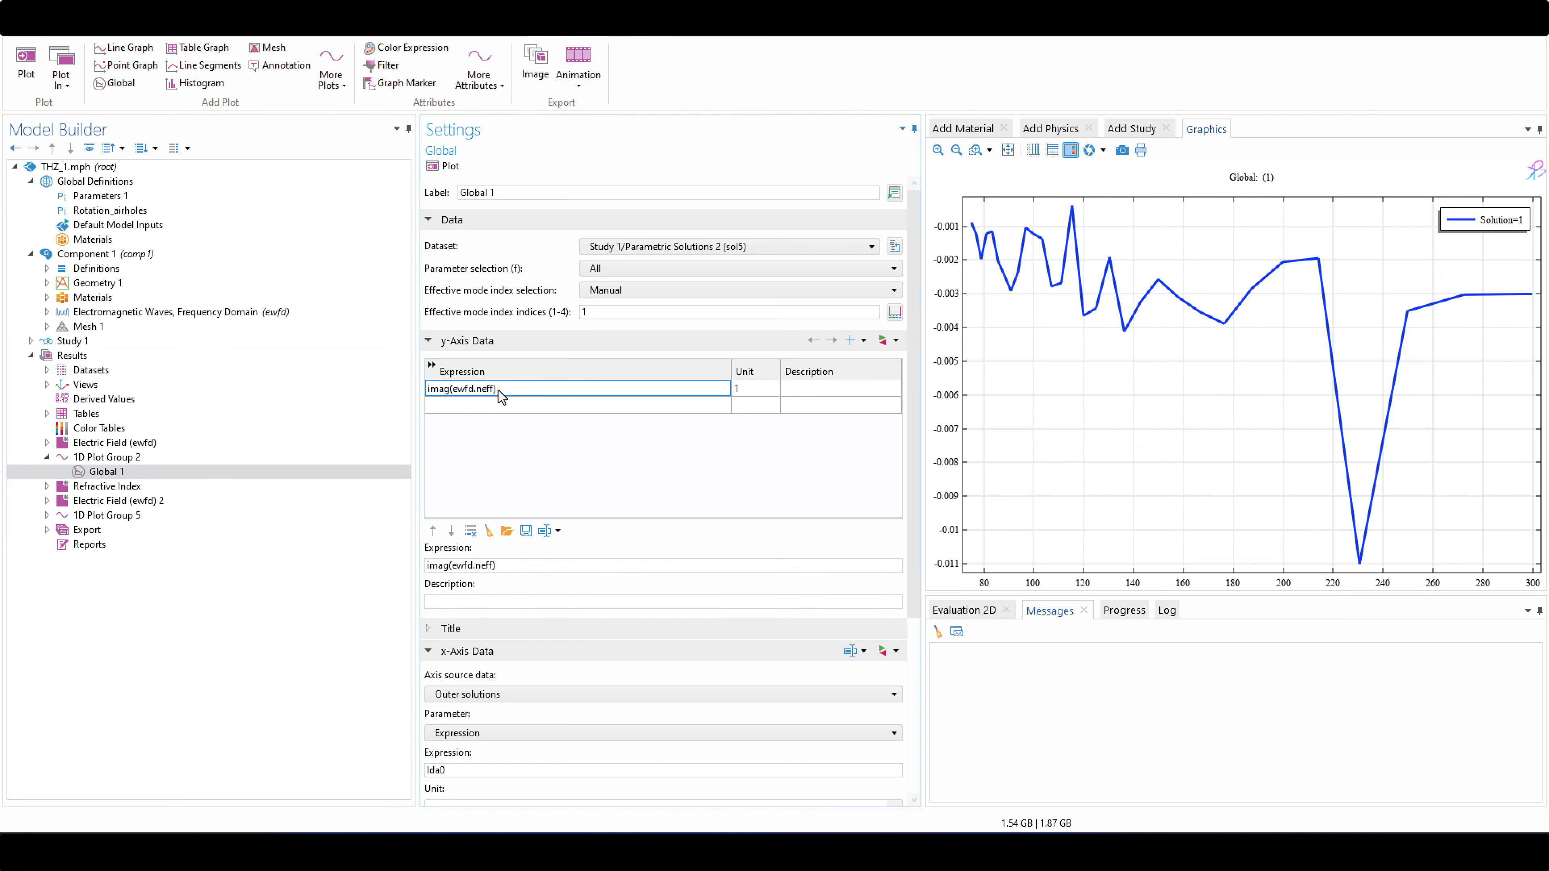
click(468, 388)
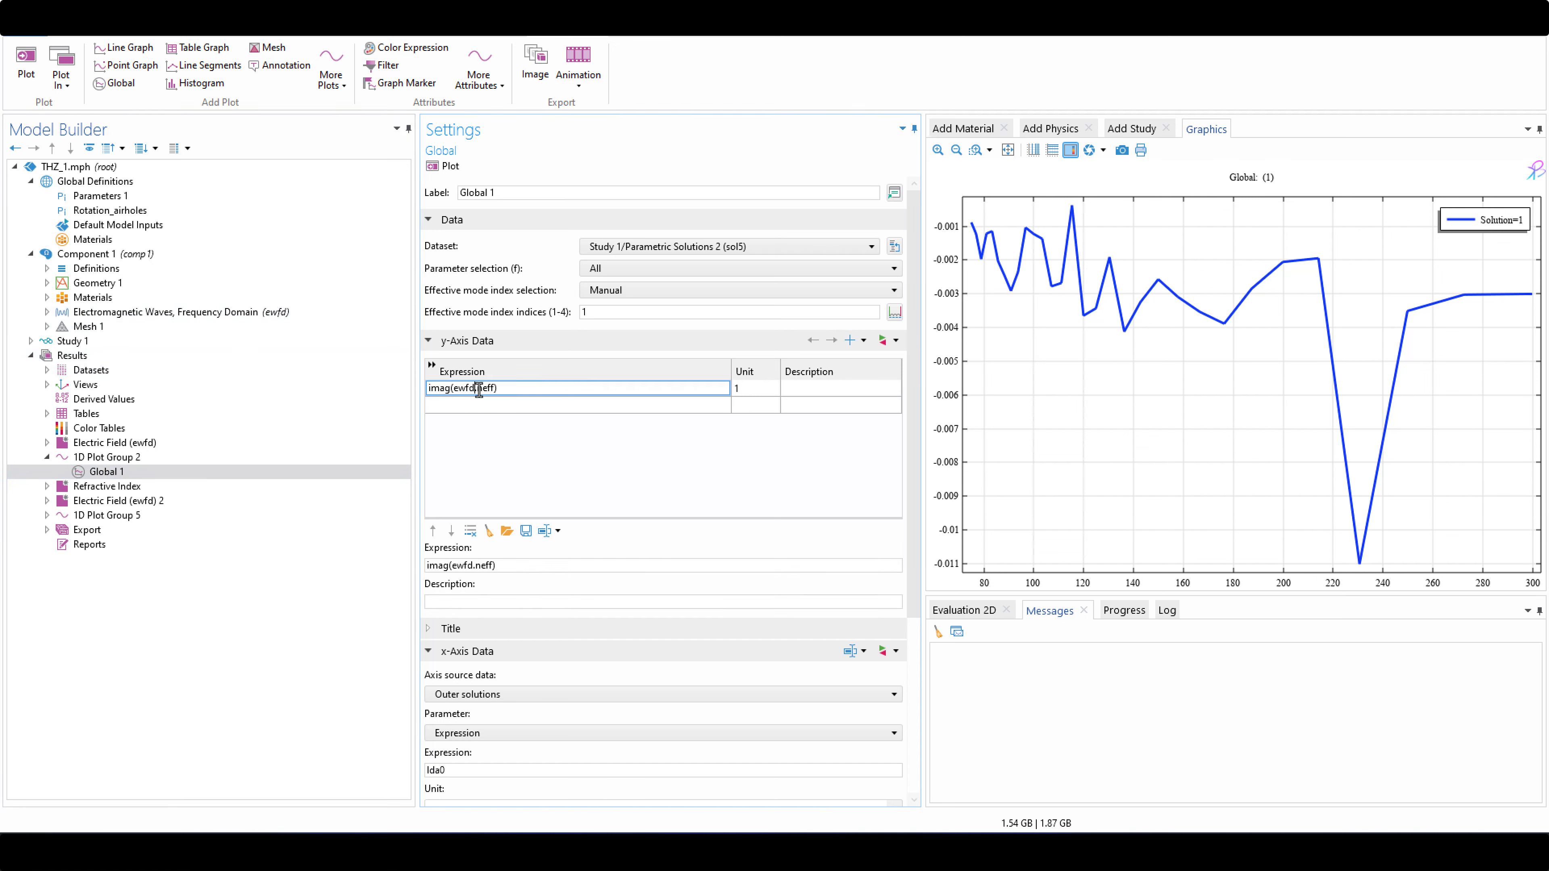
drag(479, 389, 491, 389)
click(514, 407)
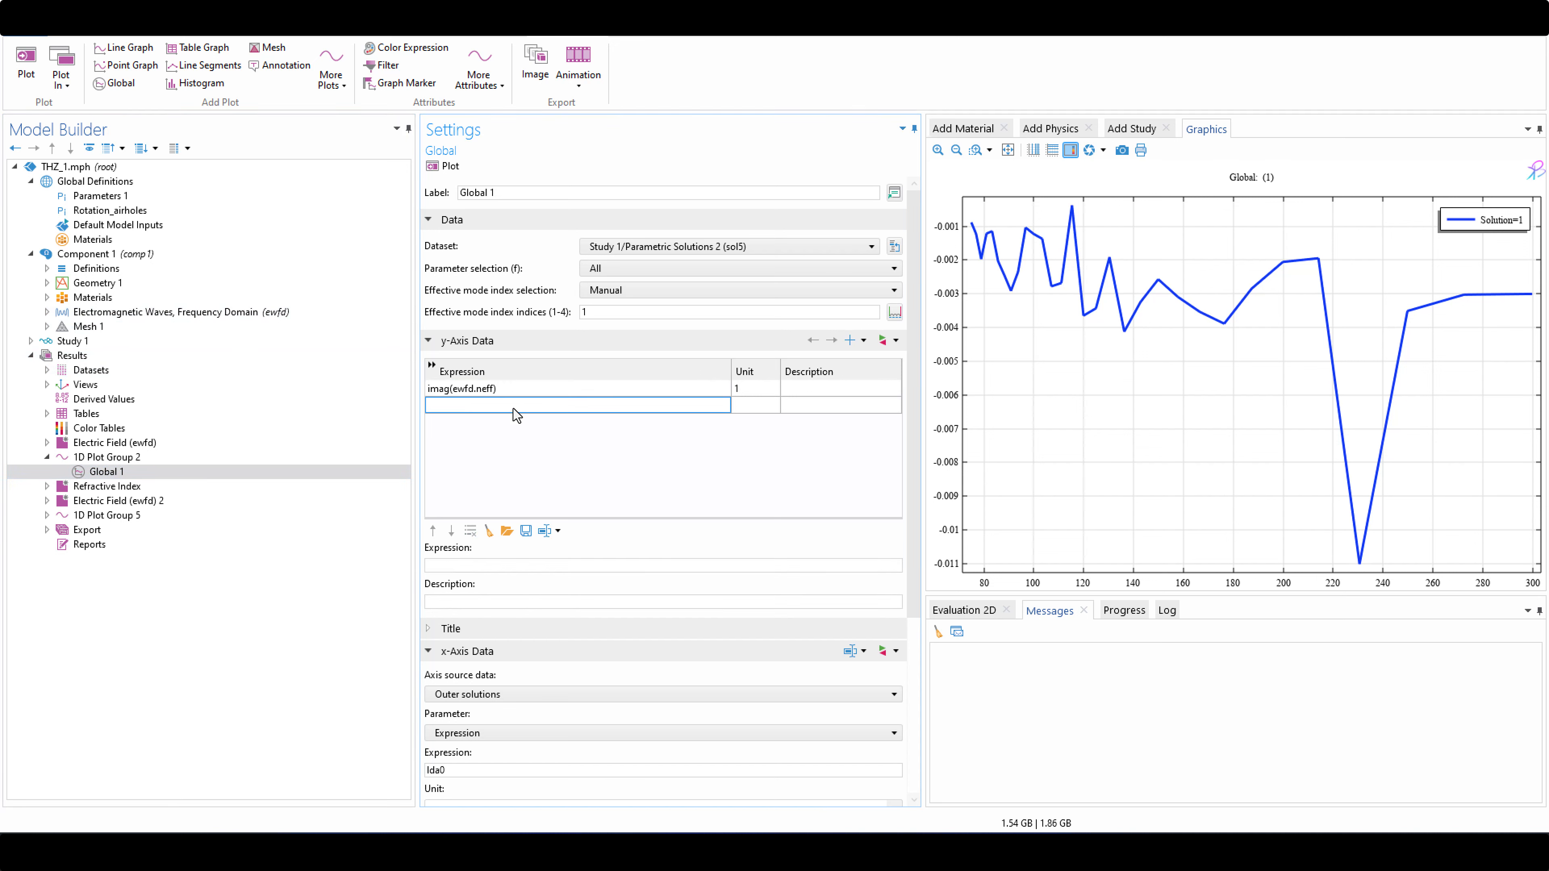
click(502, 386)
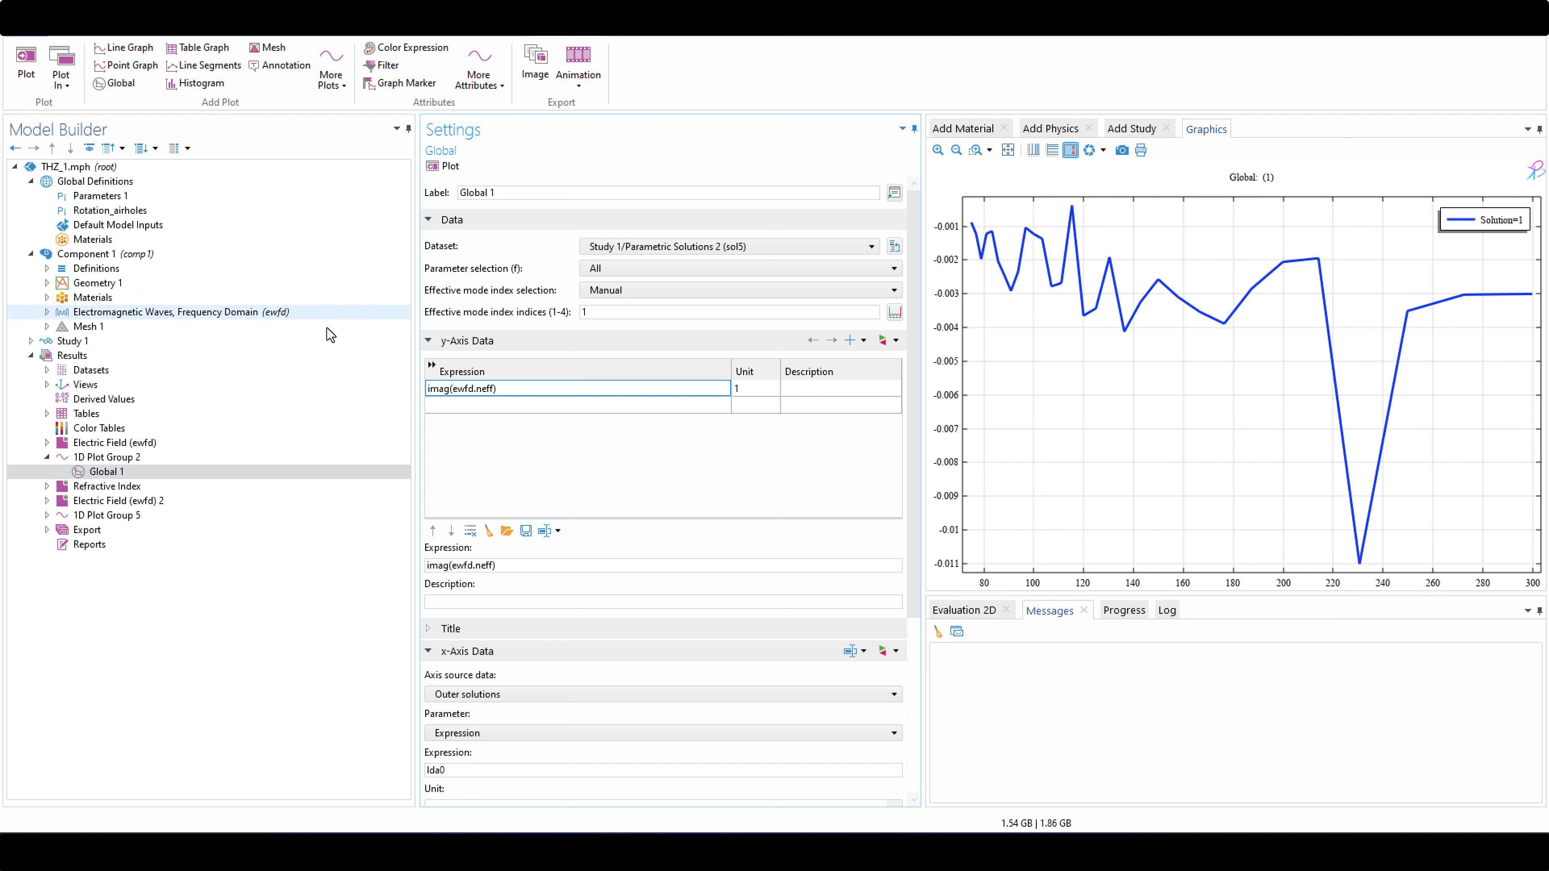
Try adding a 2 to the ewfd prefix in the y-axis expression, and restore the original expression
click(470, 388)
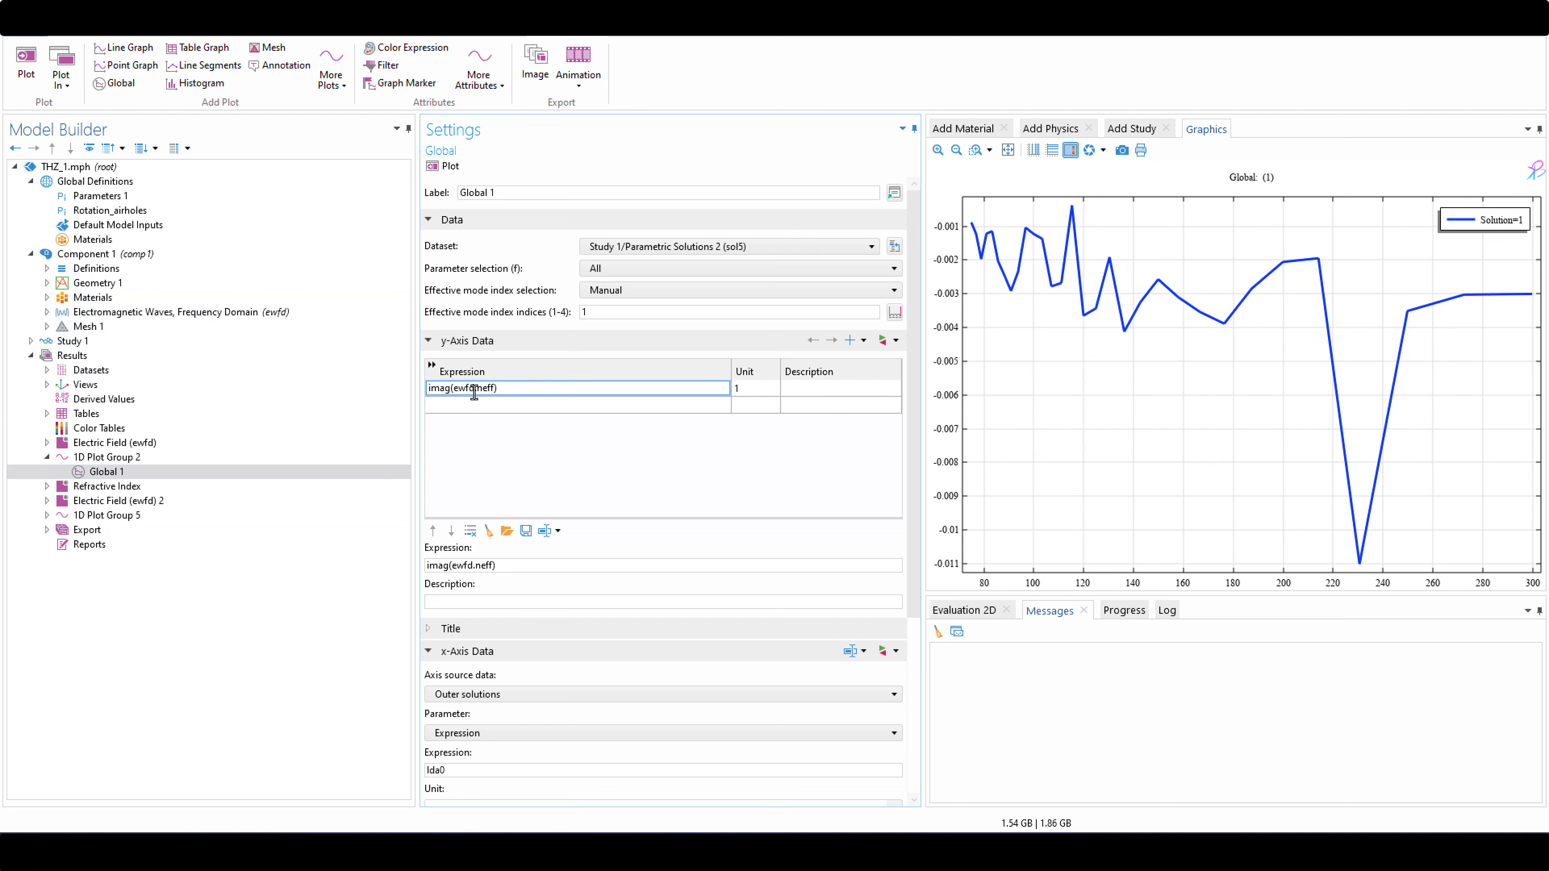
text(2)
key(BackSpace)
click(526, 402)
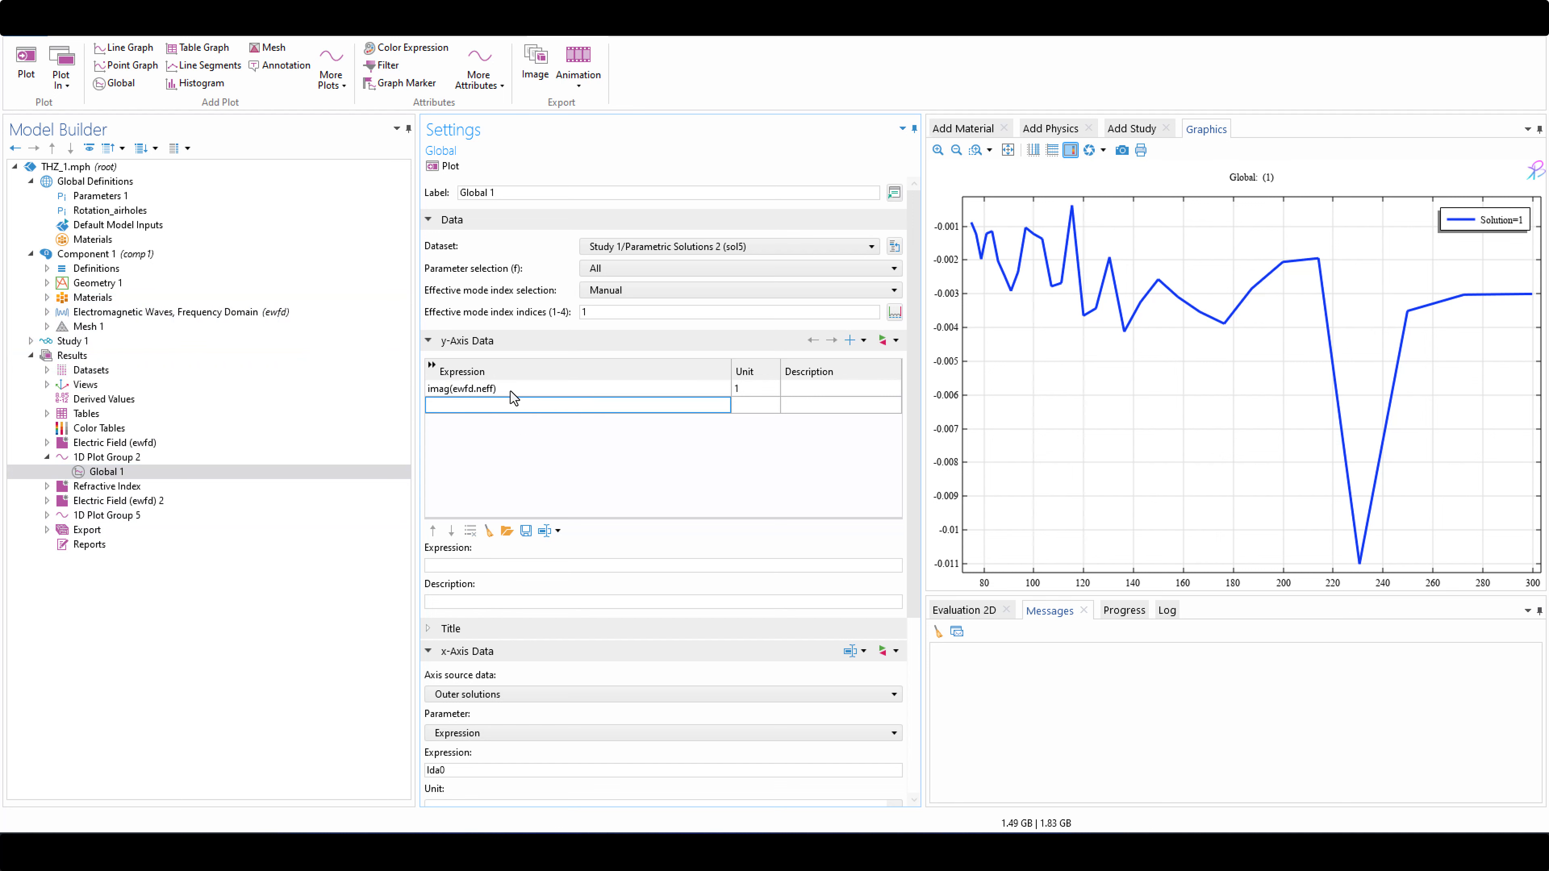
click(512, 391)
click(469, 390)
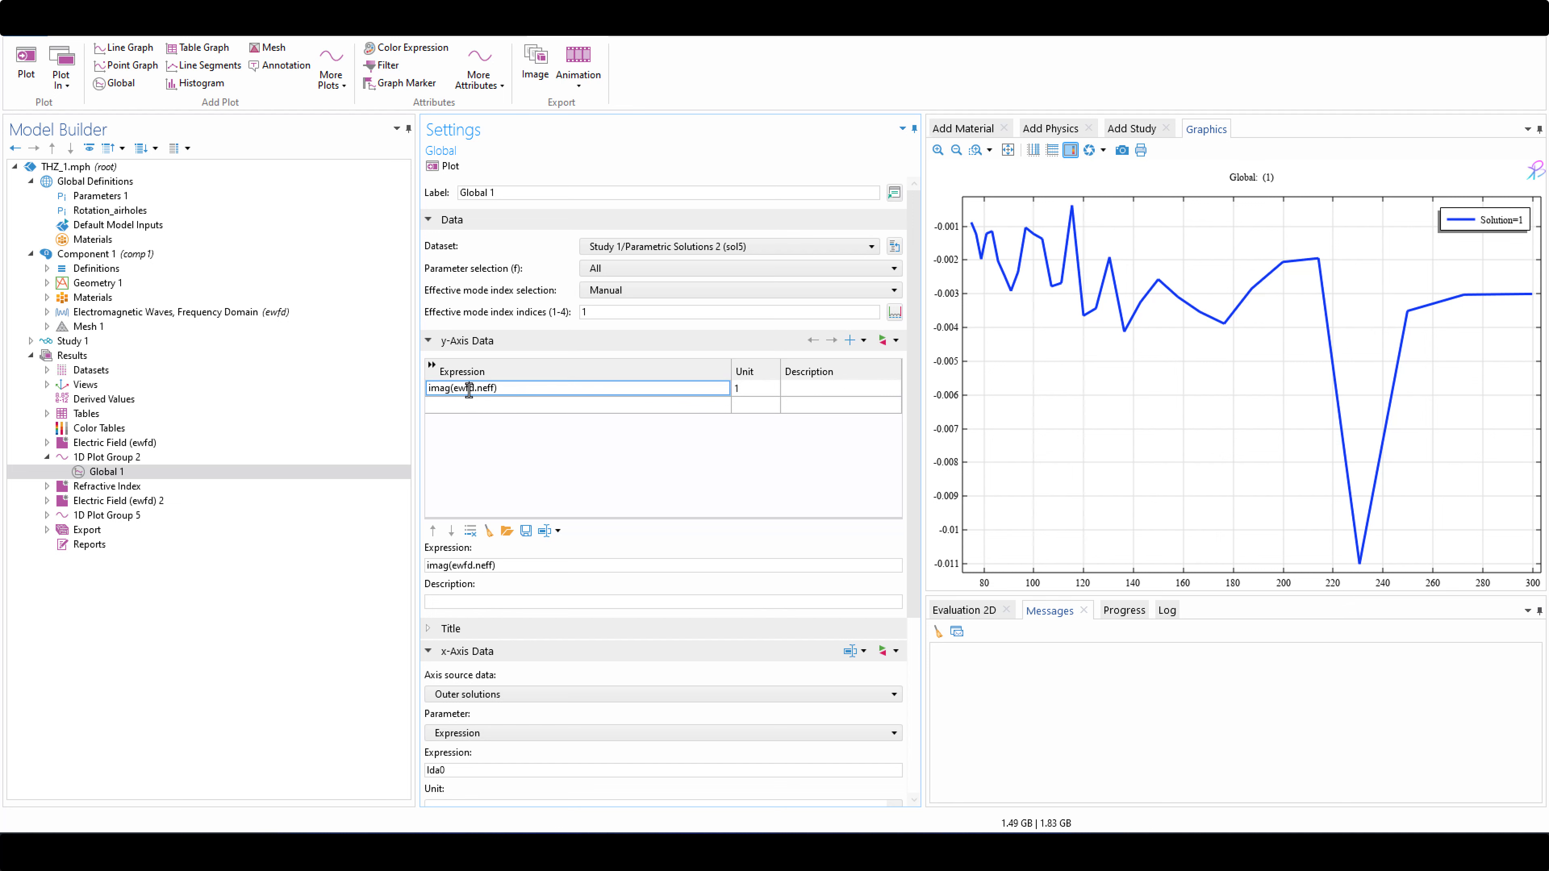
drag(444, 389, 474, 392)
click(492, 405)
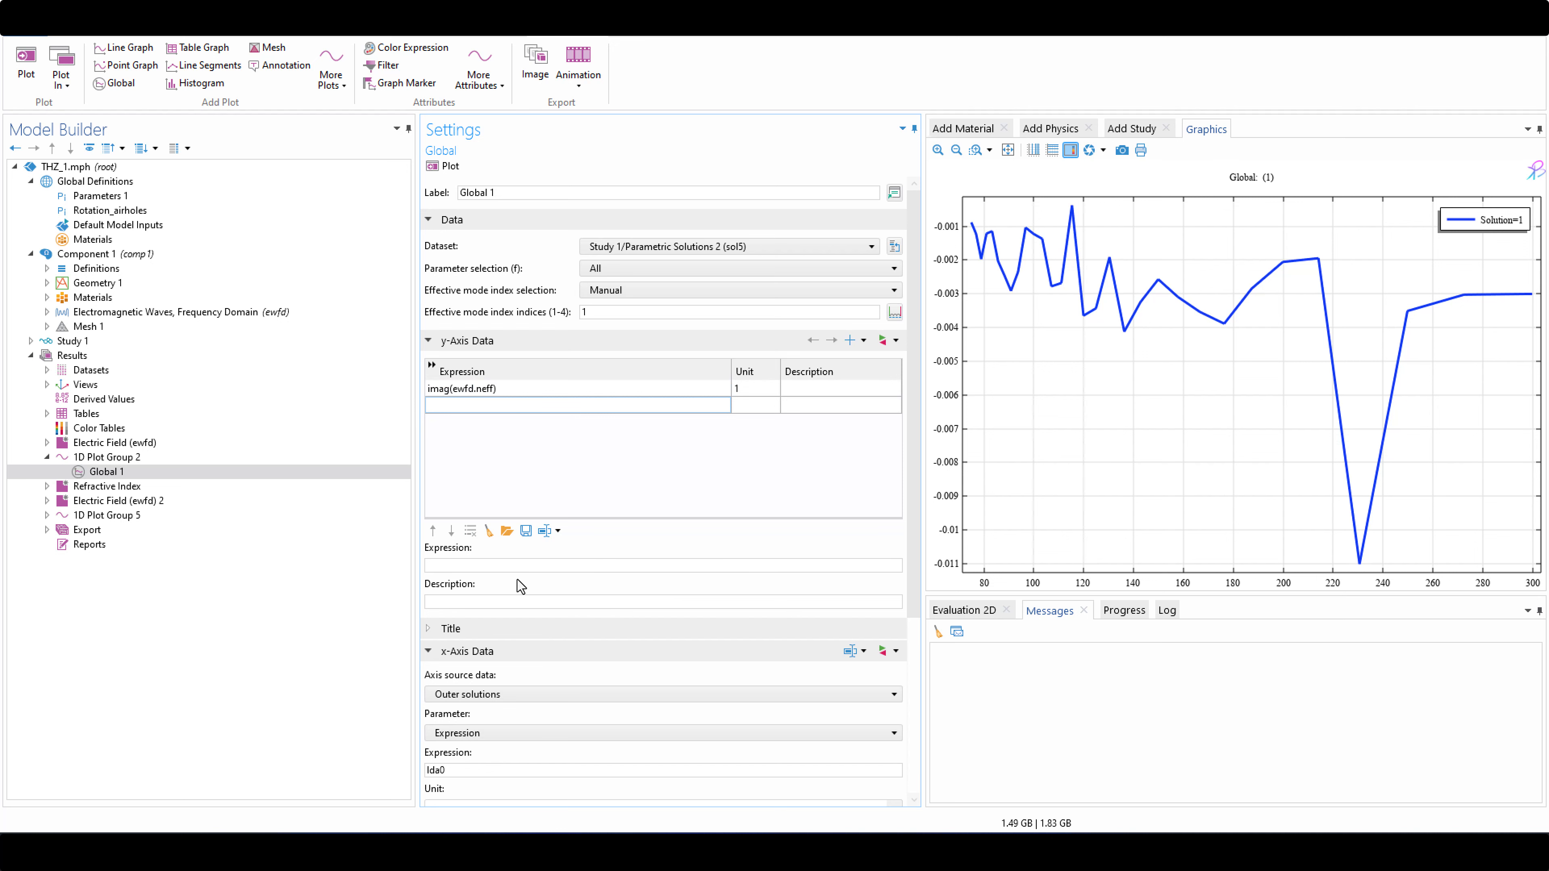
Set the x-axis expression to f with THz as its unit and replot the graph
scroll(536, 597, down, 1)
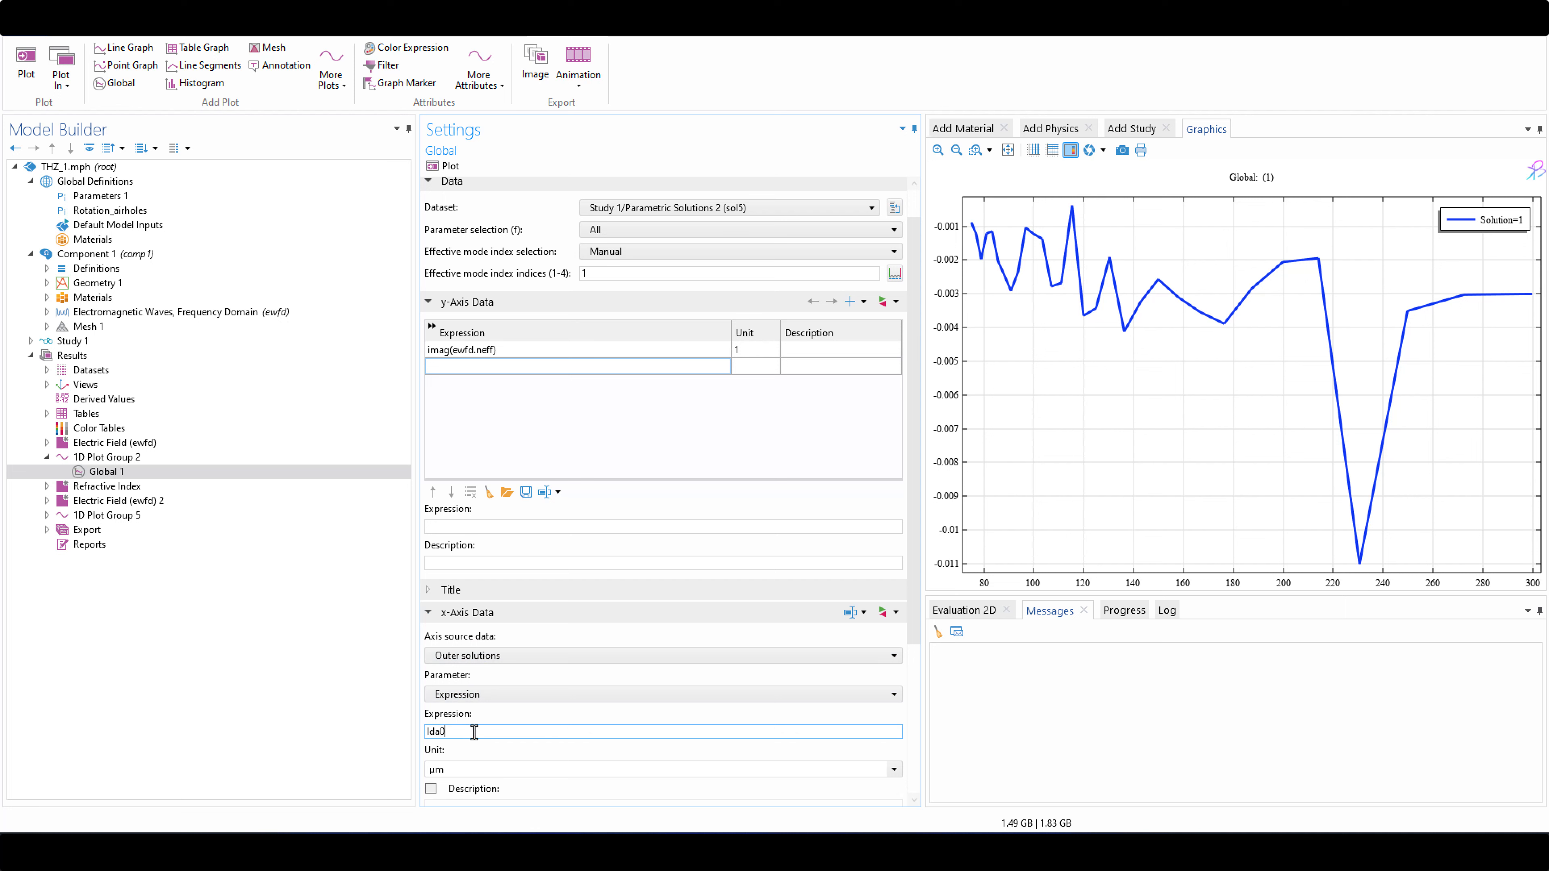
drag(477, 732, 414, 736)
click(468, 770)
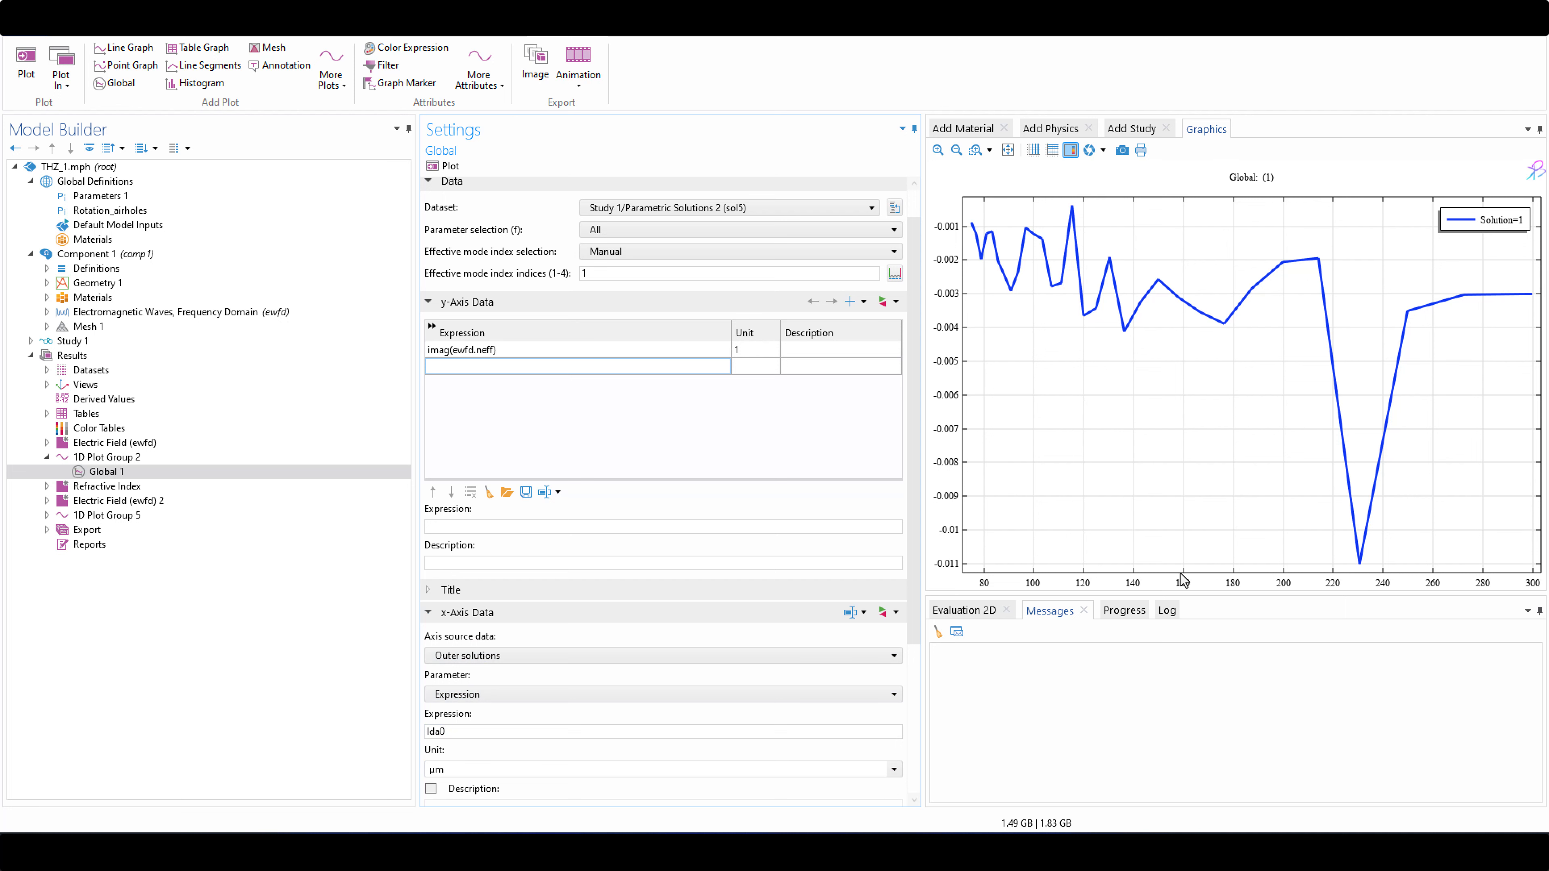
click(827, 732)
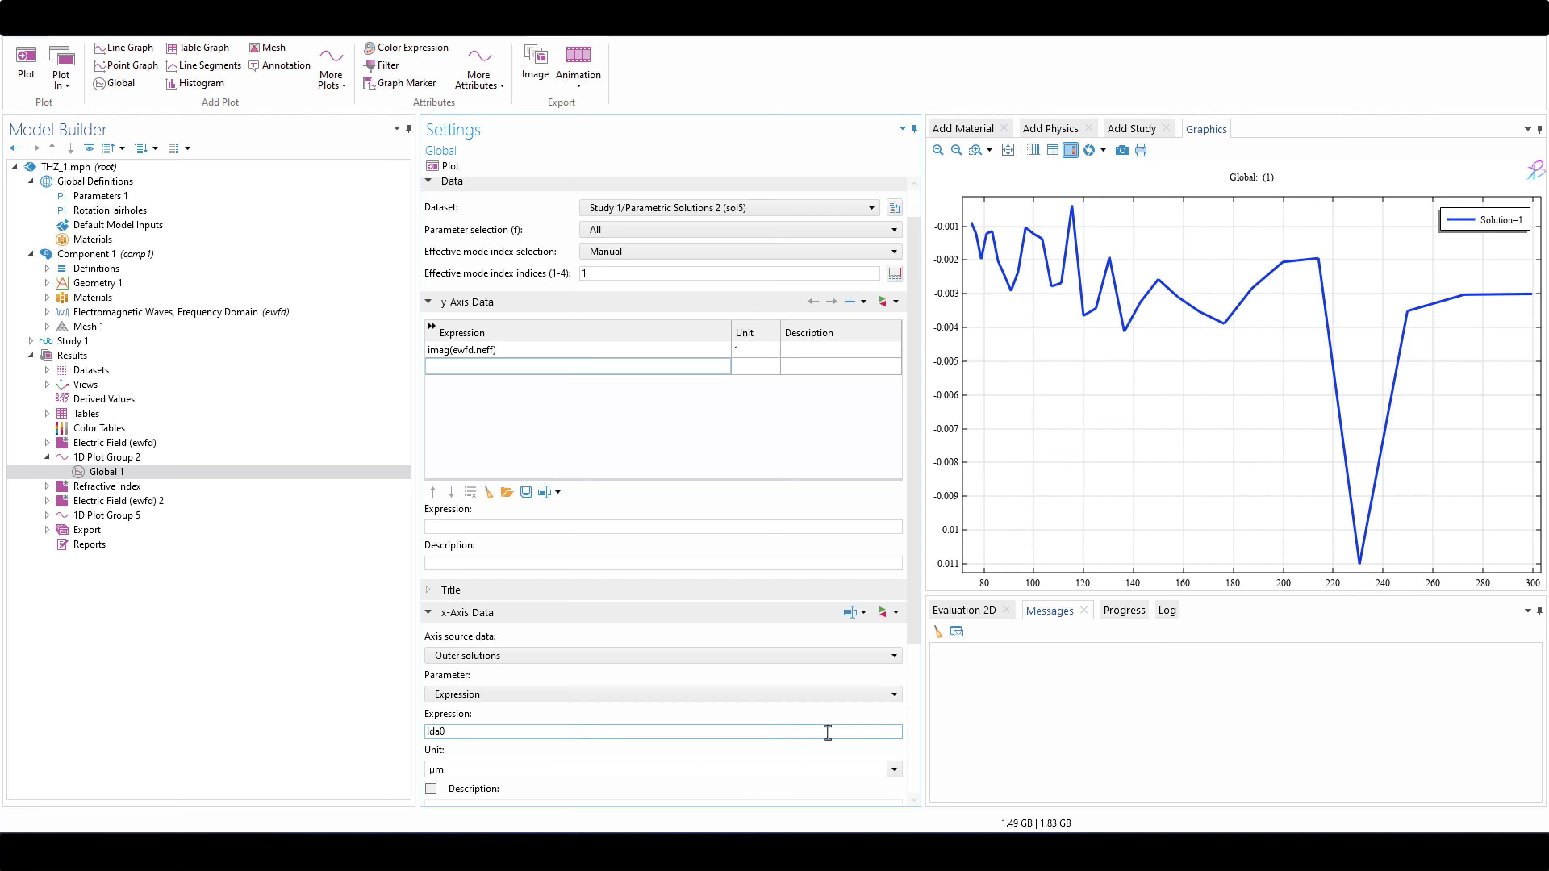
key(ctrl+a)
text(f)
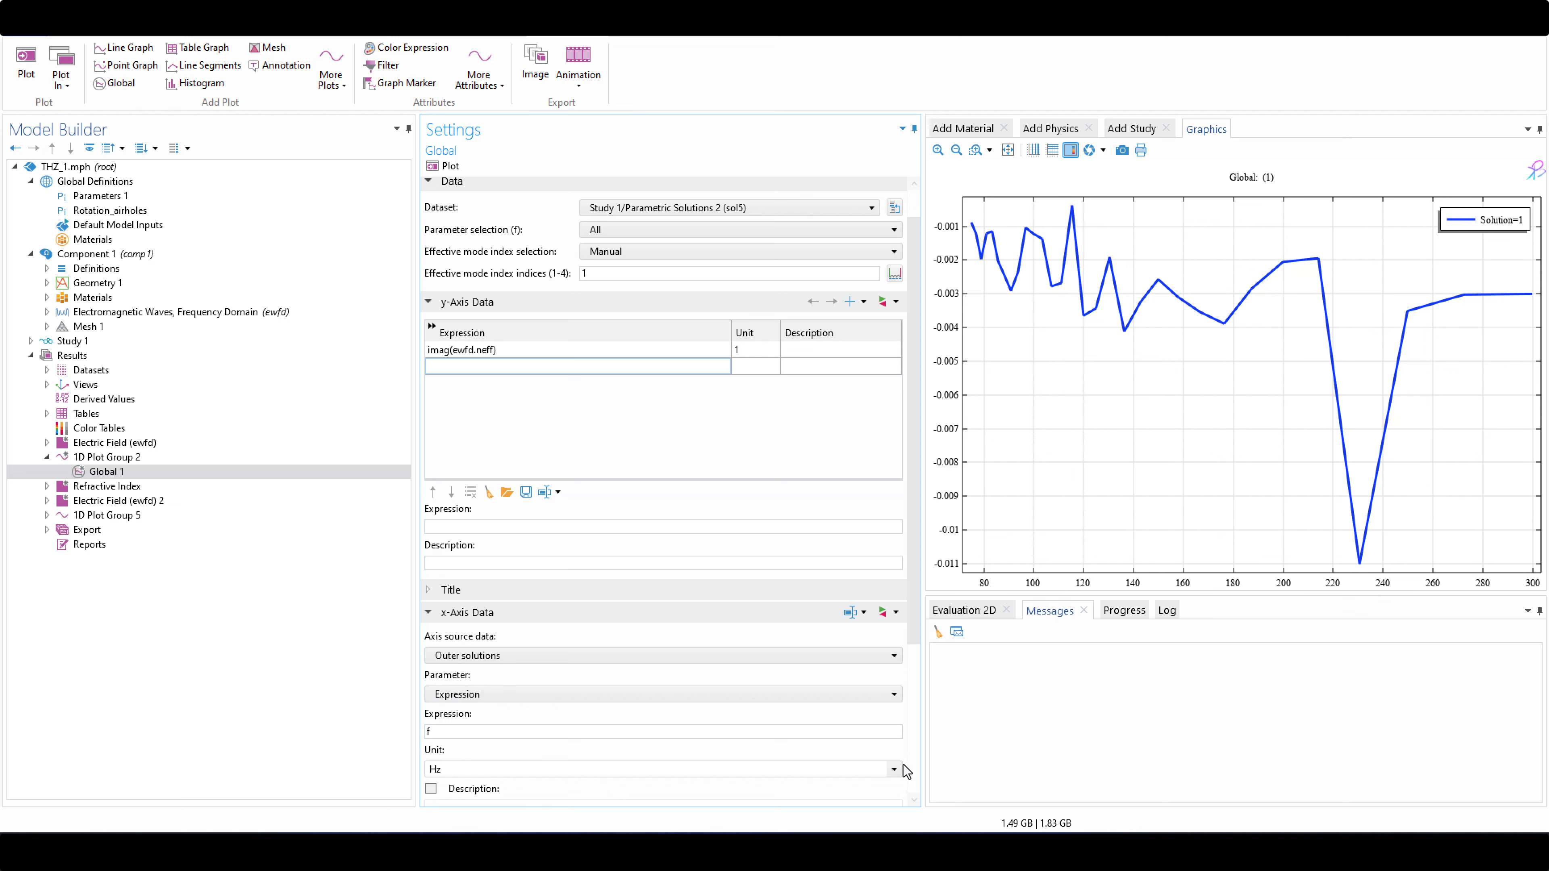
click(893, 769)
click(526, 745)
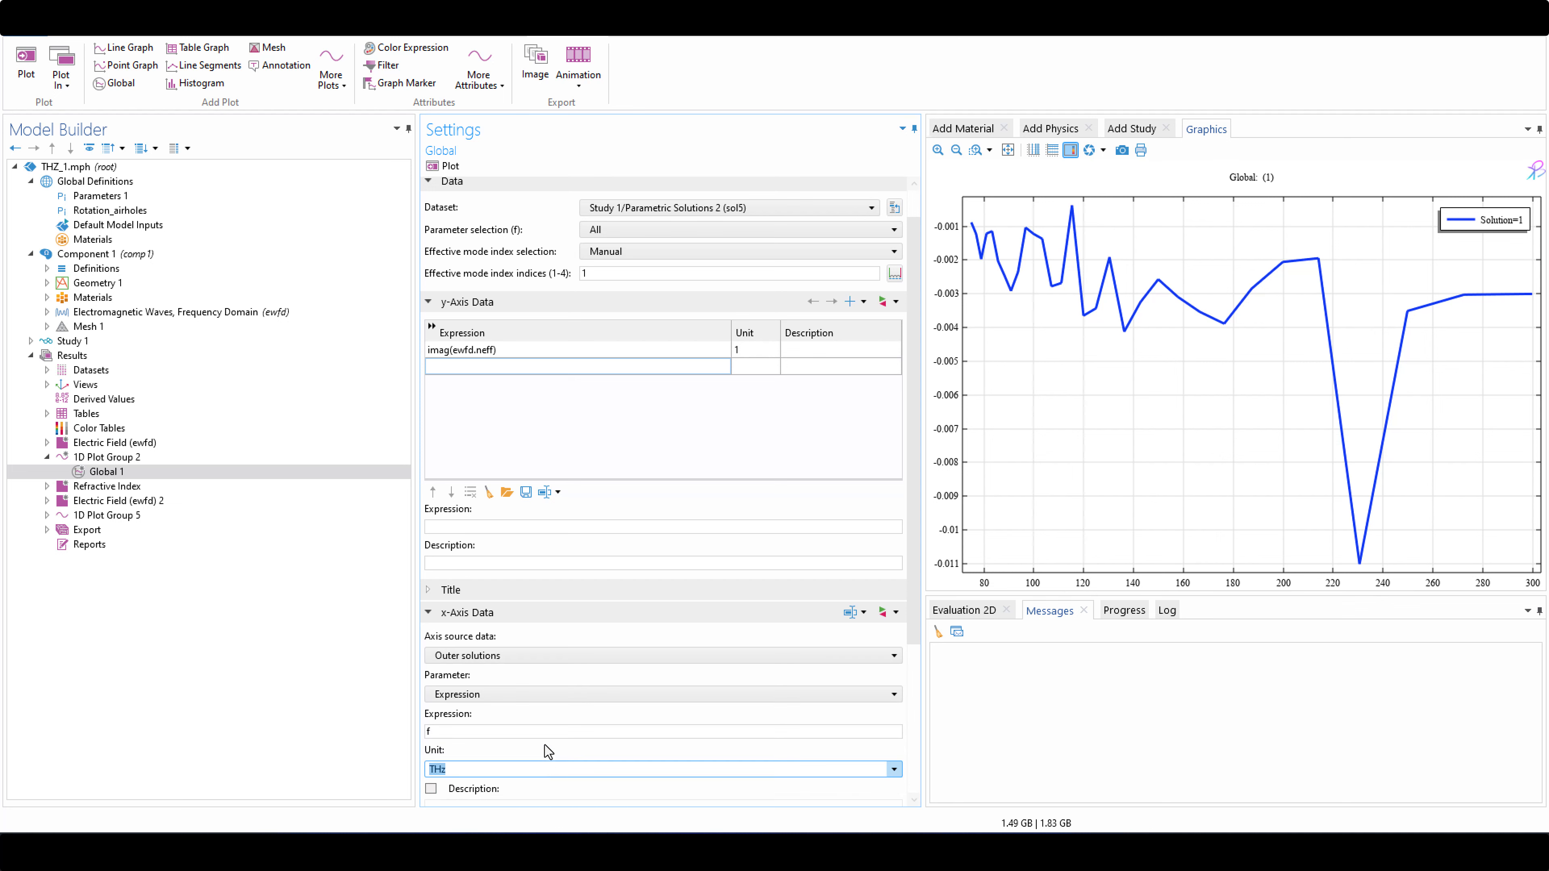
click(453, 171)
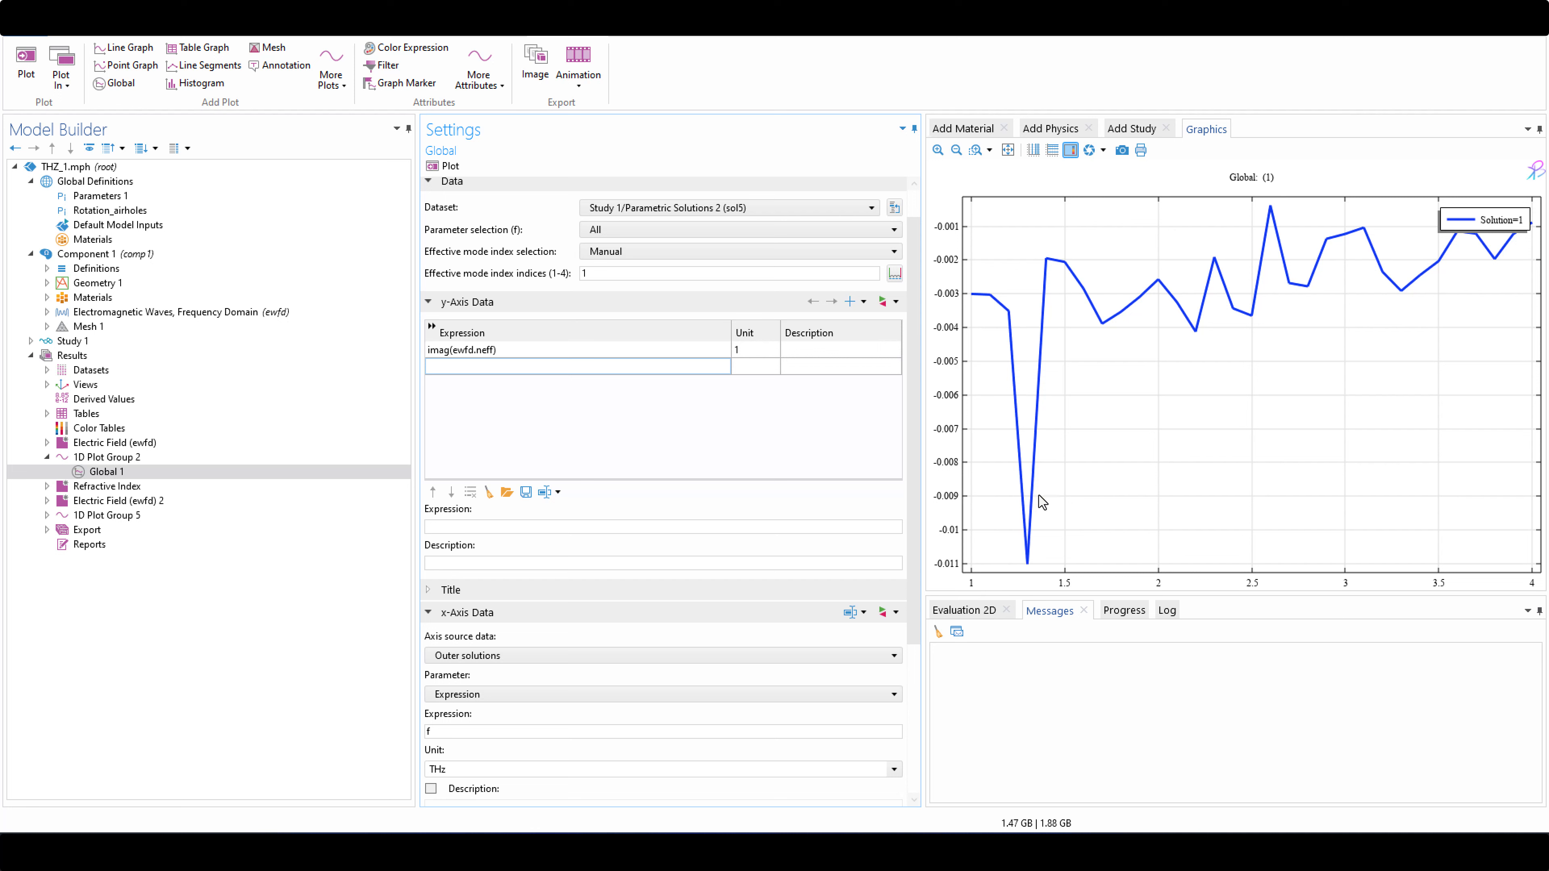
Examine the sharp dip in the imag(ewfd.neff) curve and return the graph to its full extents
click(481, 351)
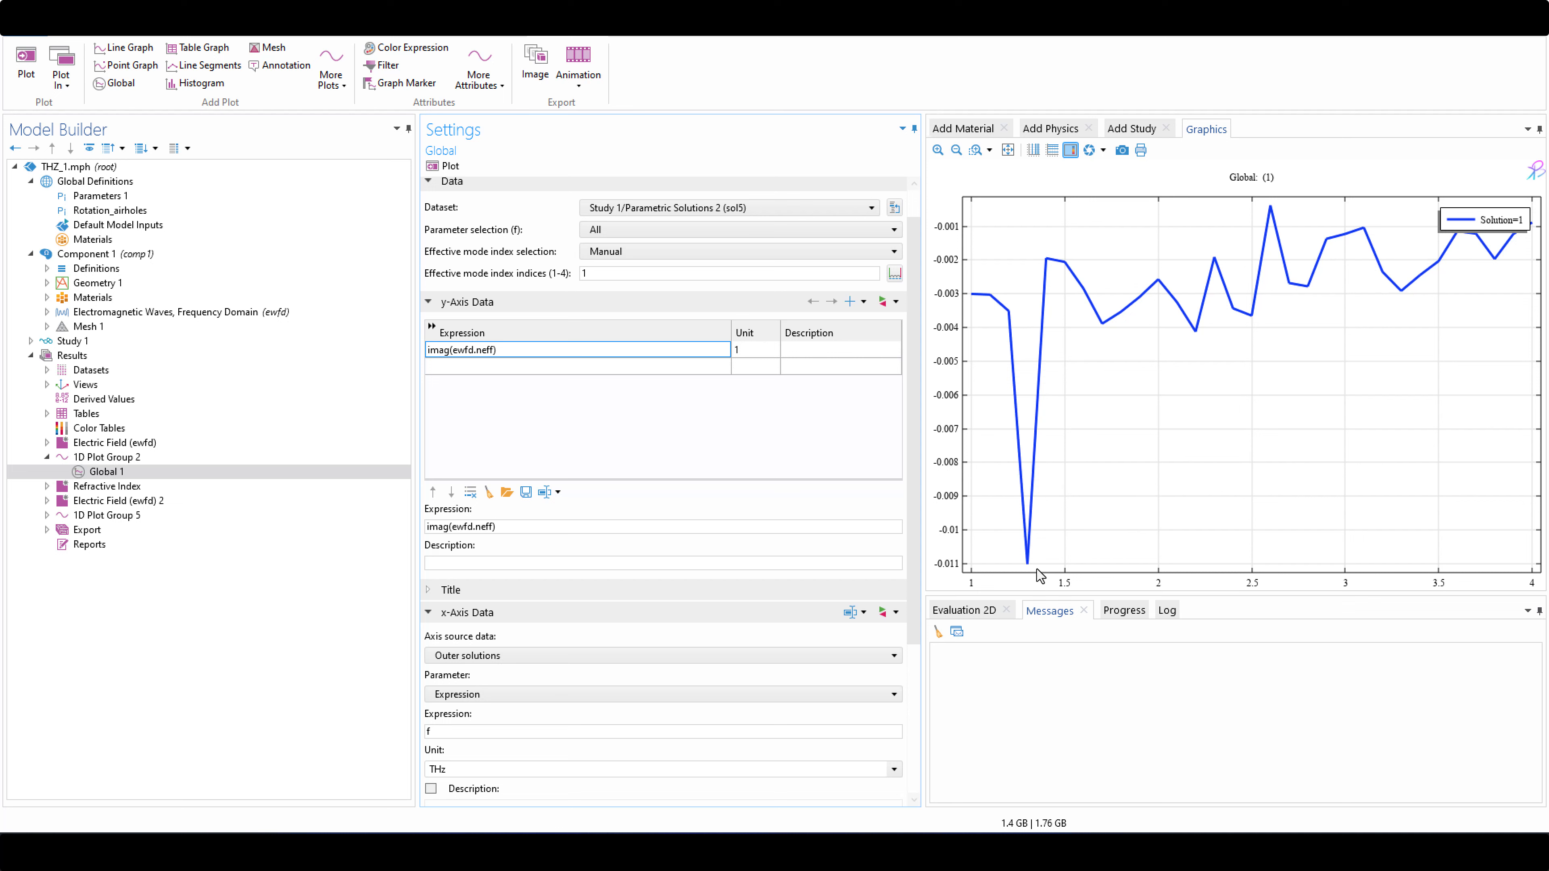
drag(1041, 562, 1031, 416)
drag(1037, 416, 1151, 559)
drag(1181, 400, 1083, 587)
drag(1160, 426, 1227, 488)
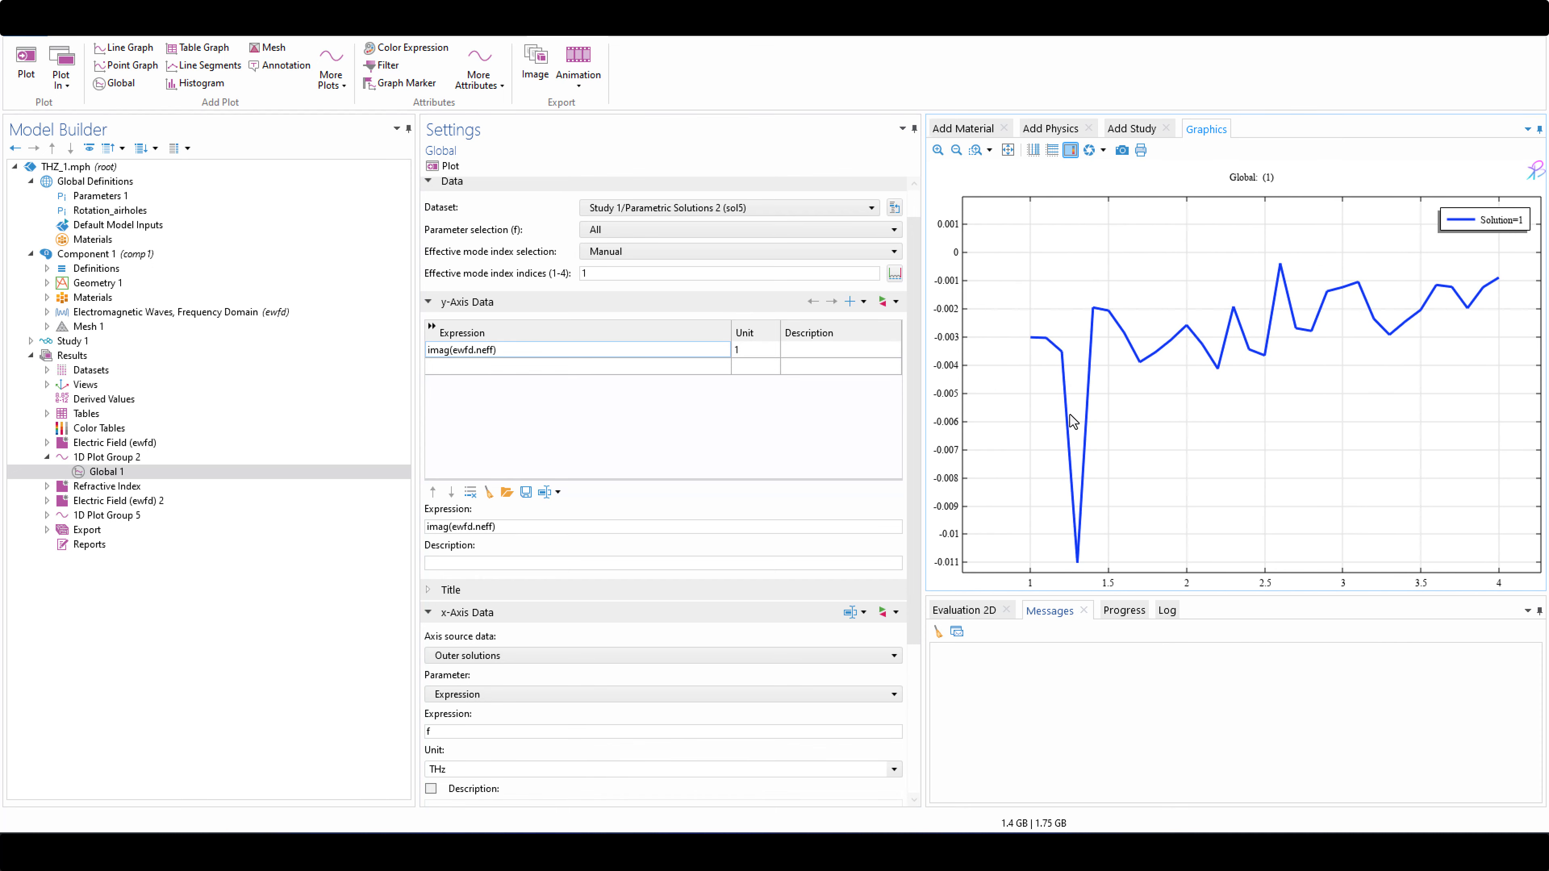
double_click(1225, 394)
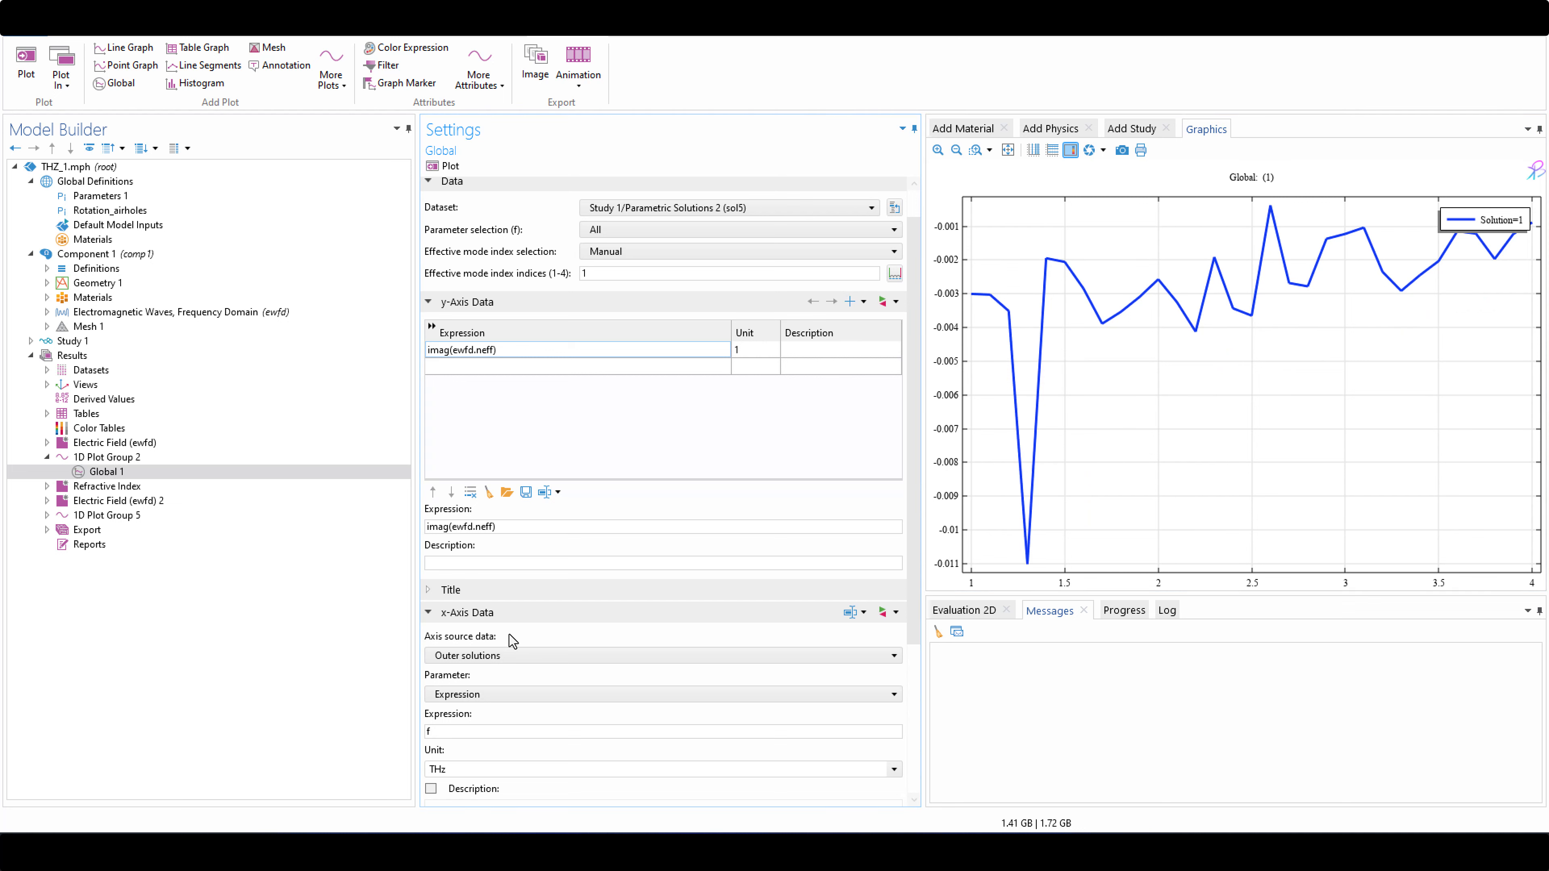
Review the line style, color, width and marker options in the Global plot's Coloring and Style settings
scroll(515, 647, down, 5)
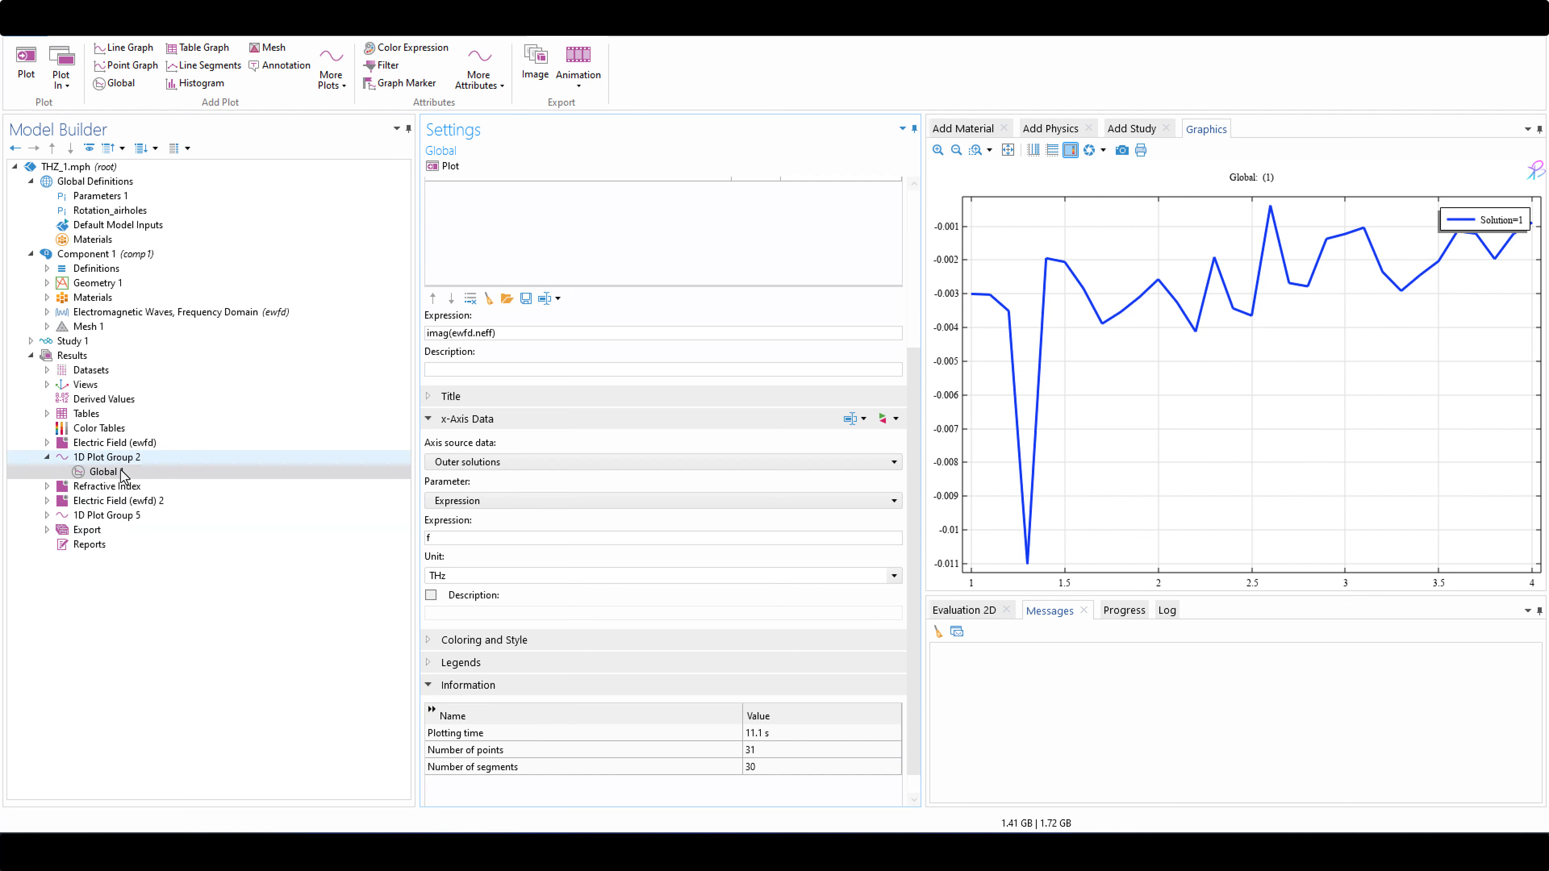
click(529, 641)
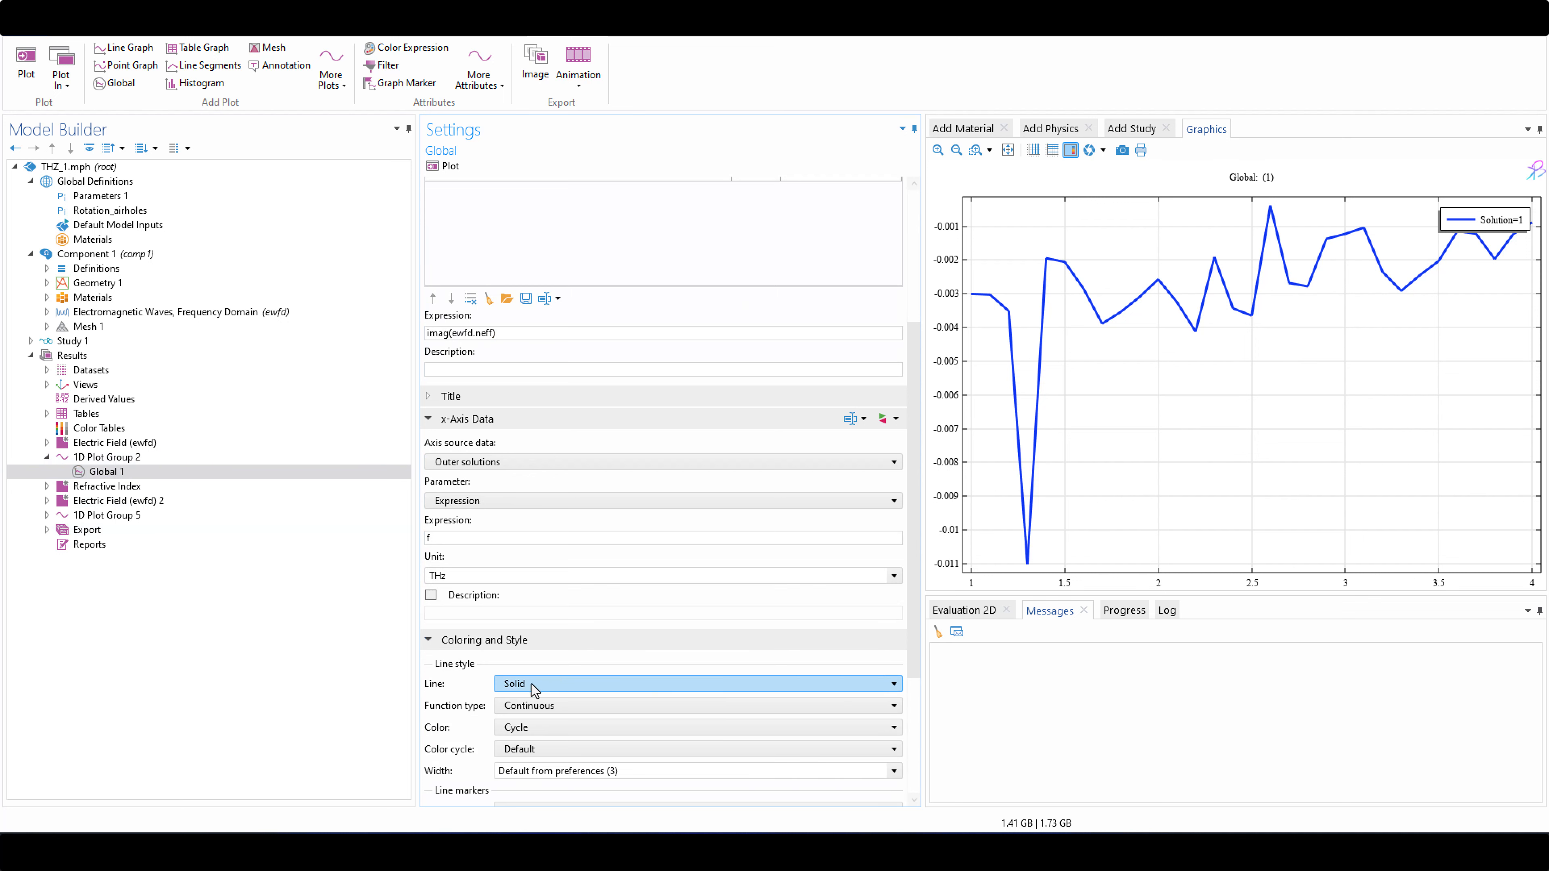
scroll(612, 730, down, 3)
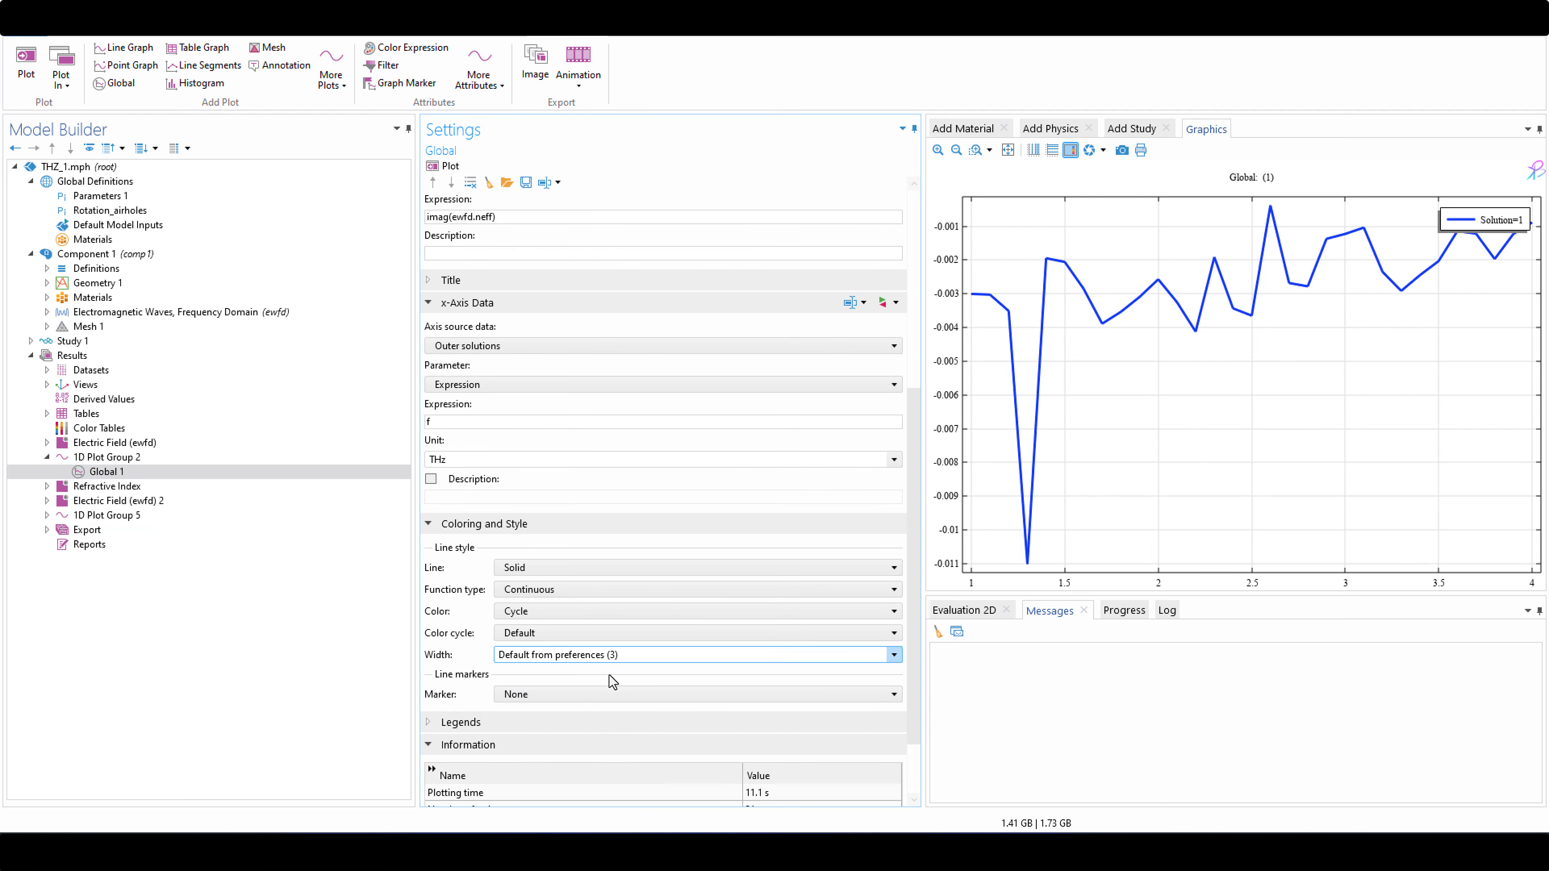
scroll(517, 374, up, 7)
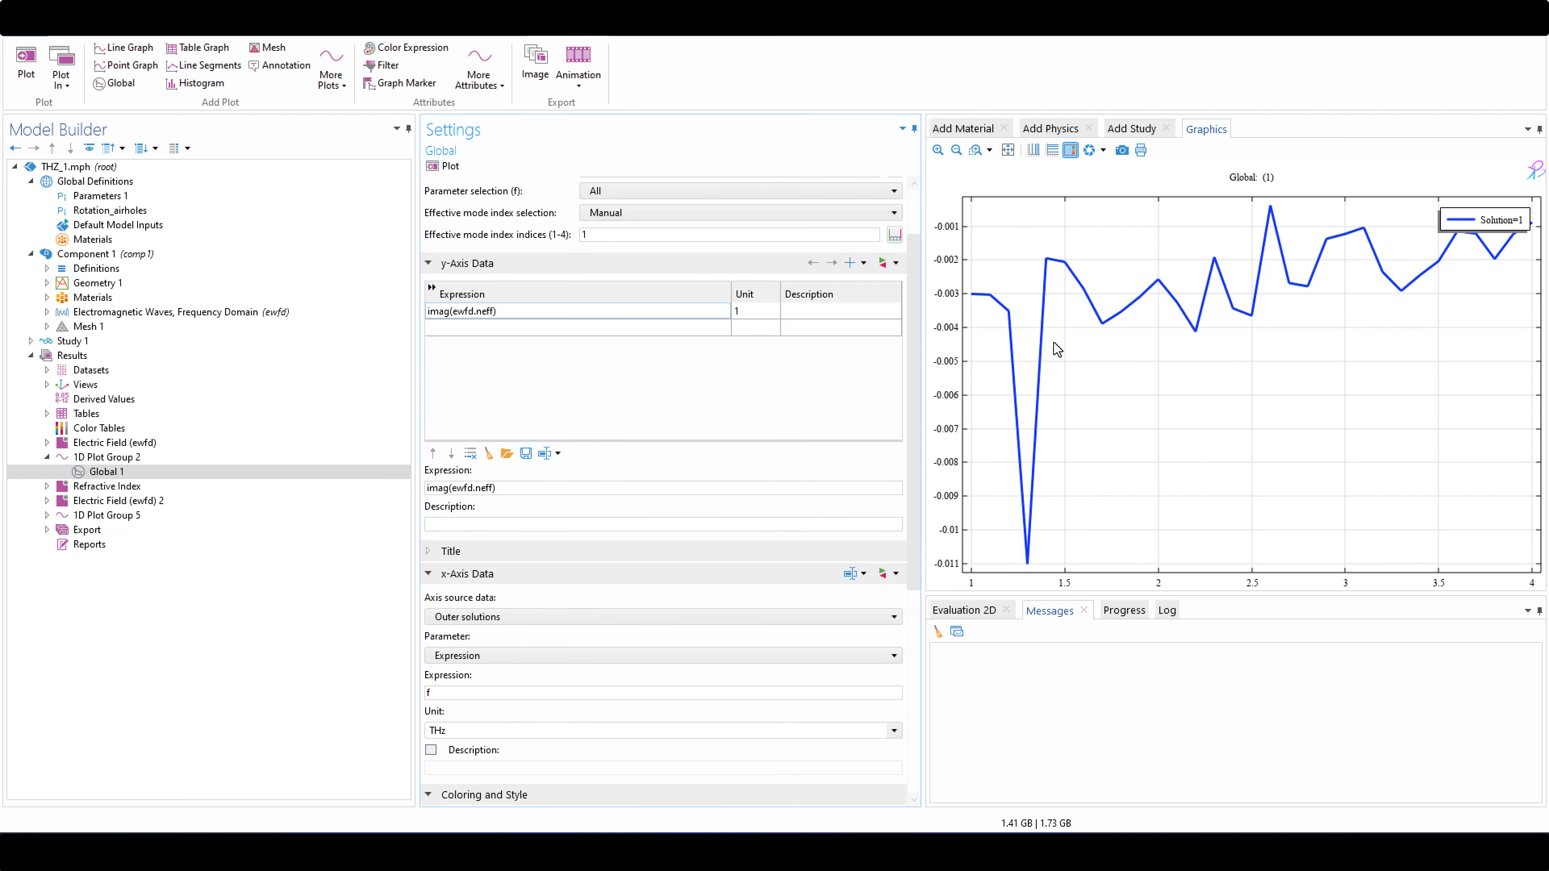
Add real(ewfd.neff) as a second y-axis expression below imag(ewfd.neff) and replot the graph
click(514, 326)
click(509, 312)
click(509, 312)
key(ctrl+c)
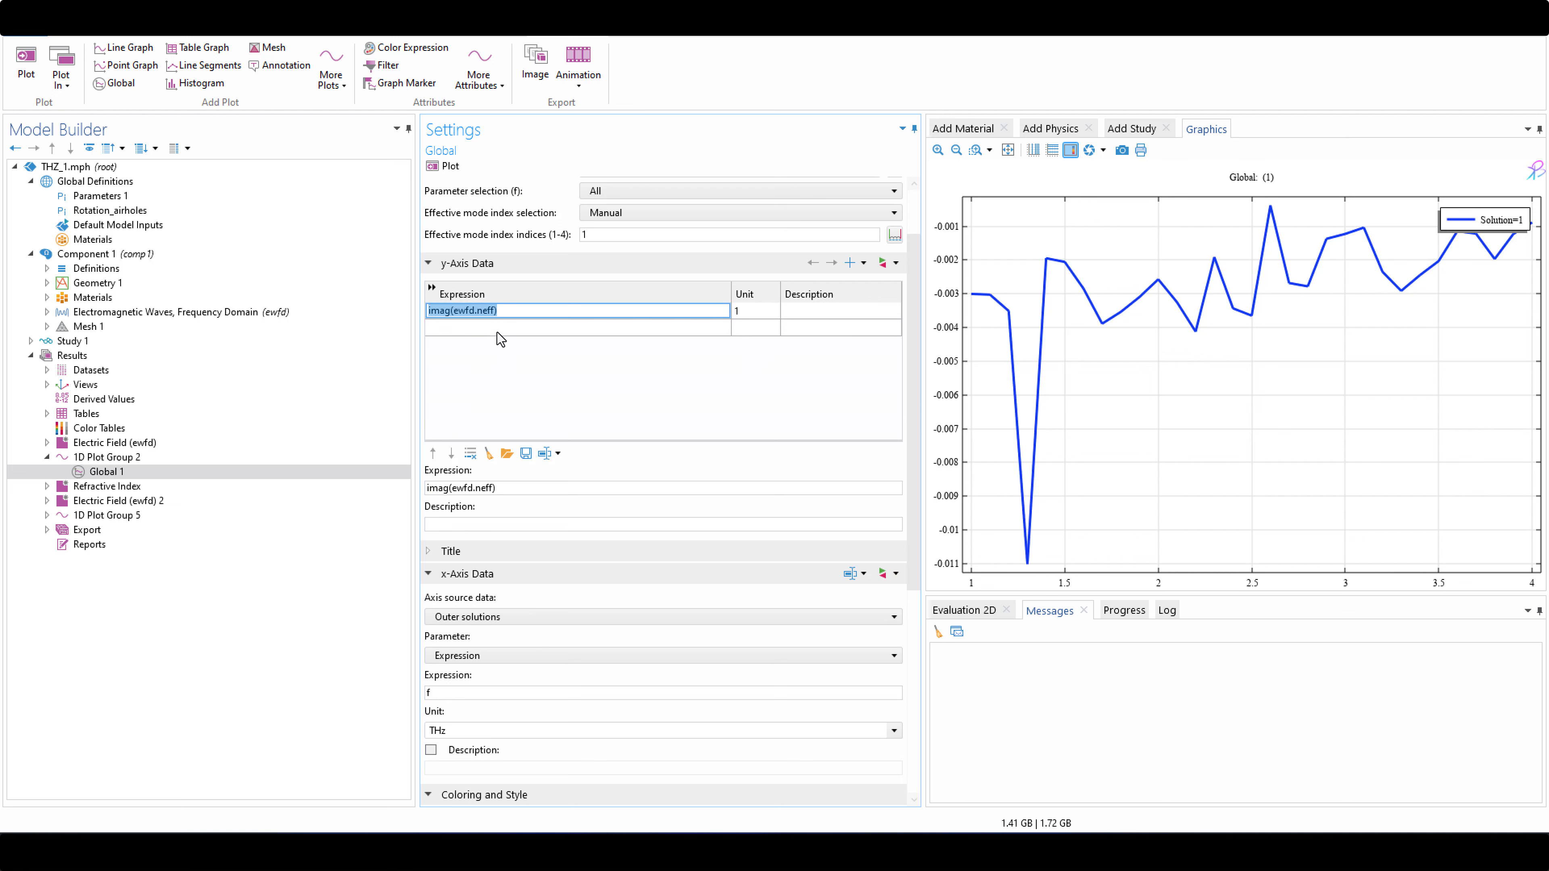
click(498, 328)
key(ctrl+v)
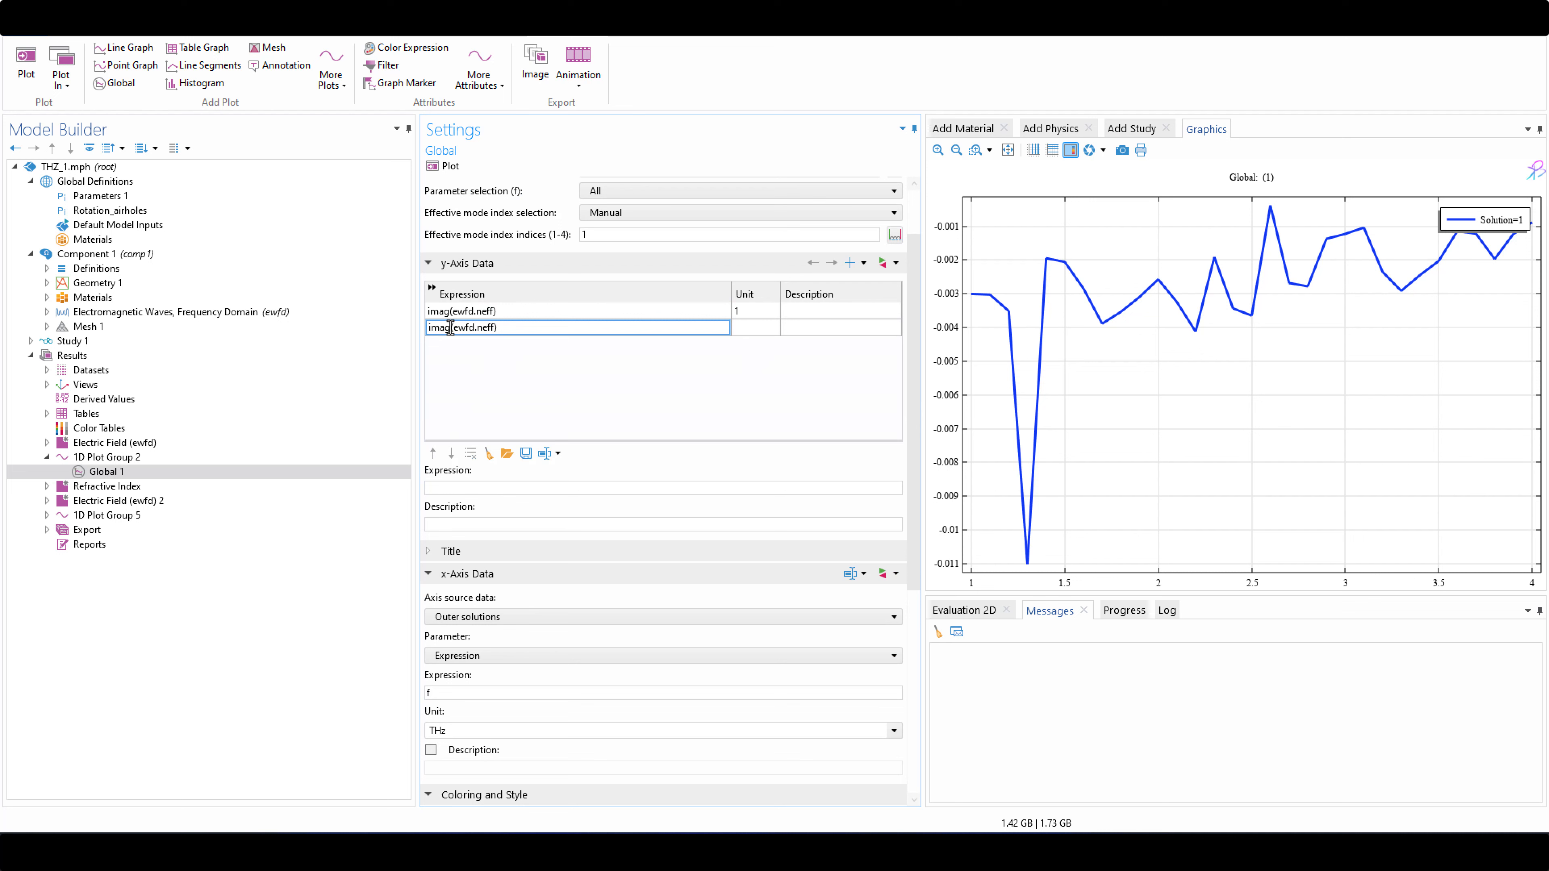
double_click(450, 327)
text(real)
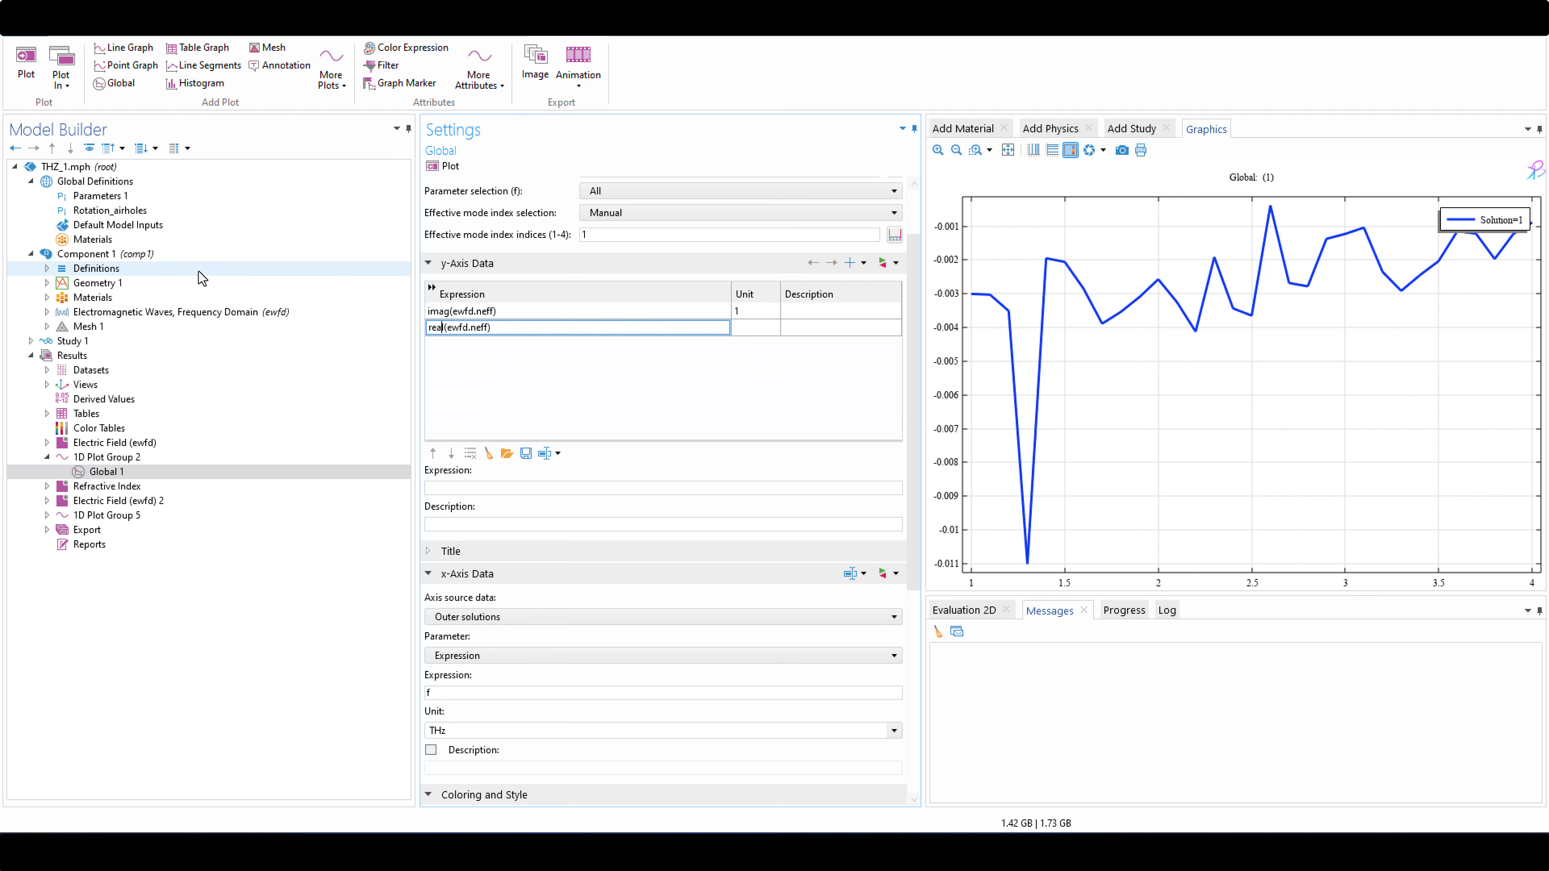
click(552, 358)
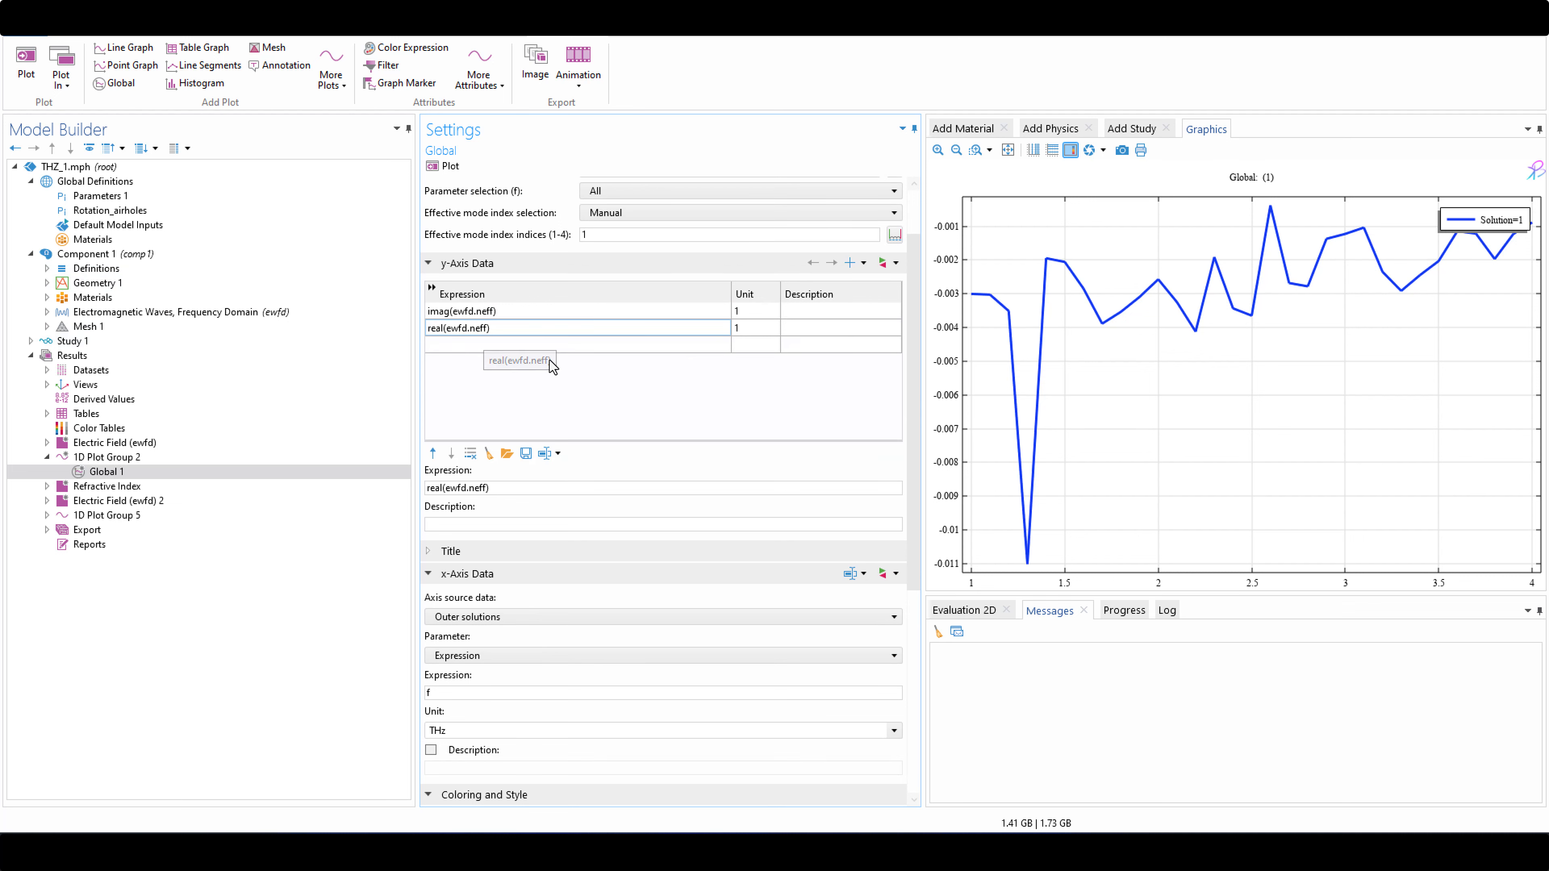
click(441, 166)
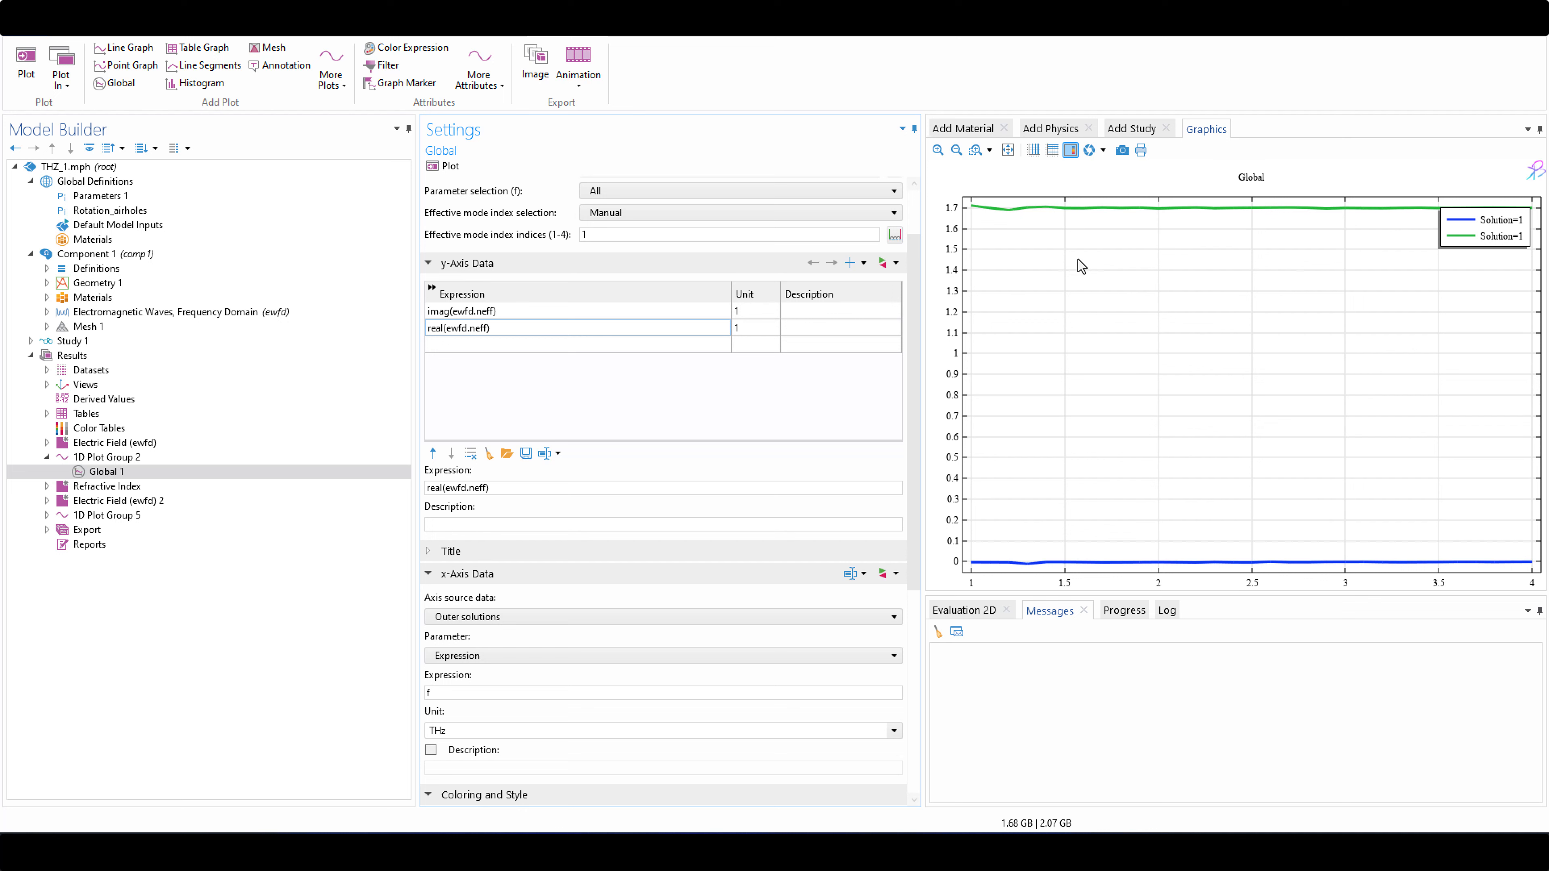
Enable two y-axes for 1D Plot Group 2 and duplicate its Global 1 plot
click(125, 459)
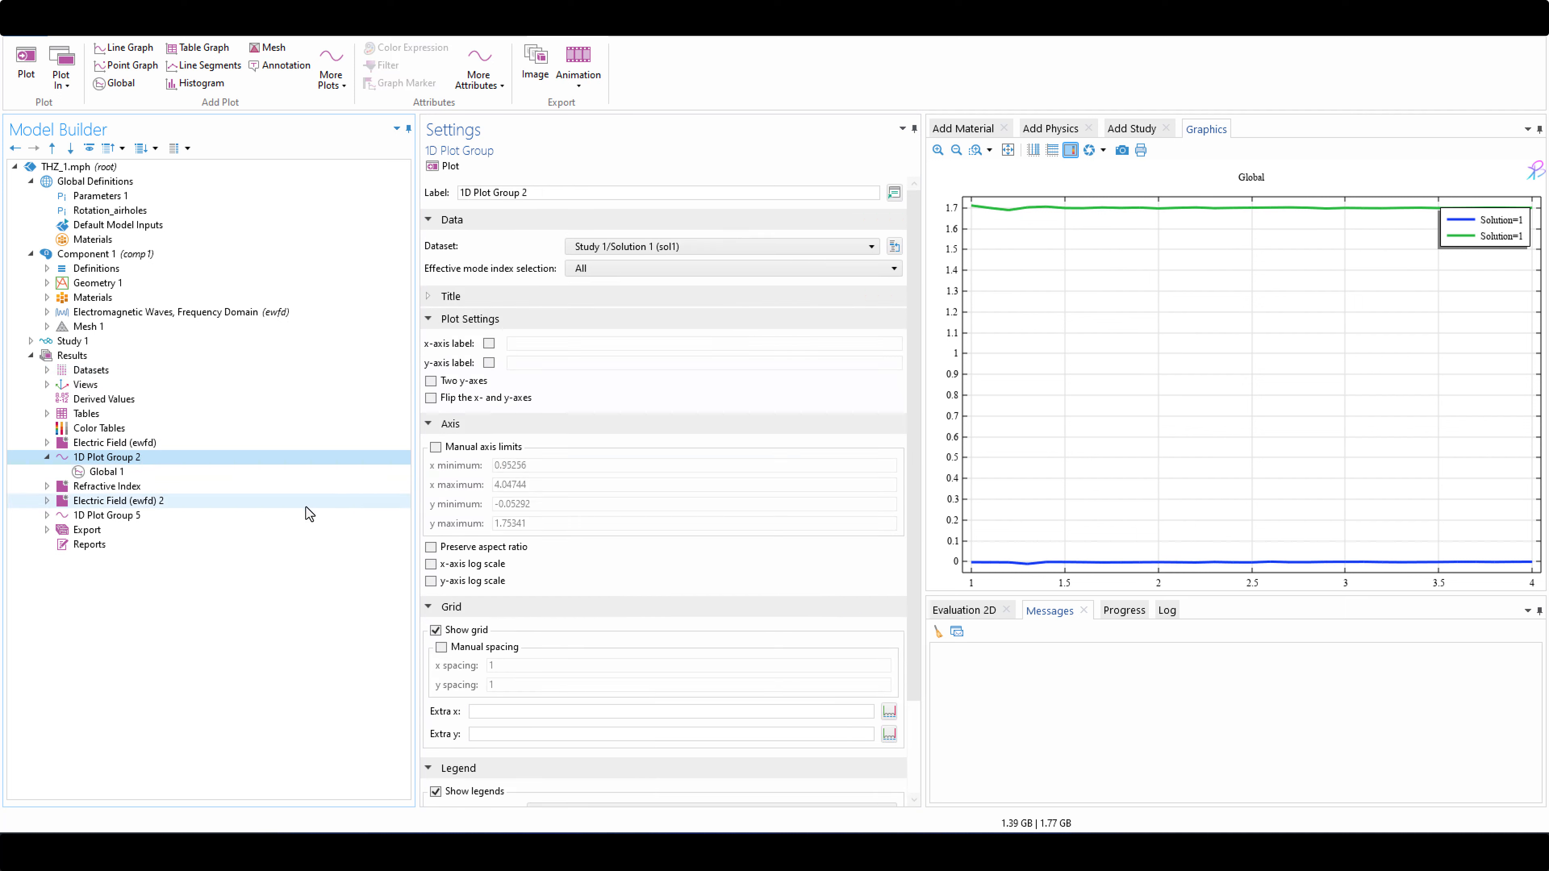
click(432, 381)
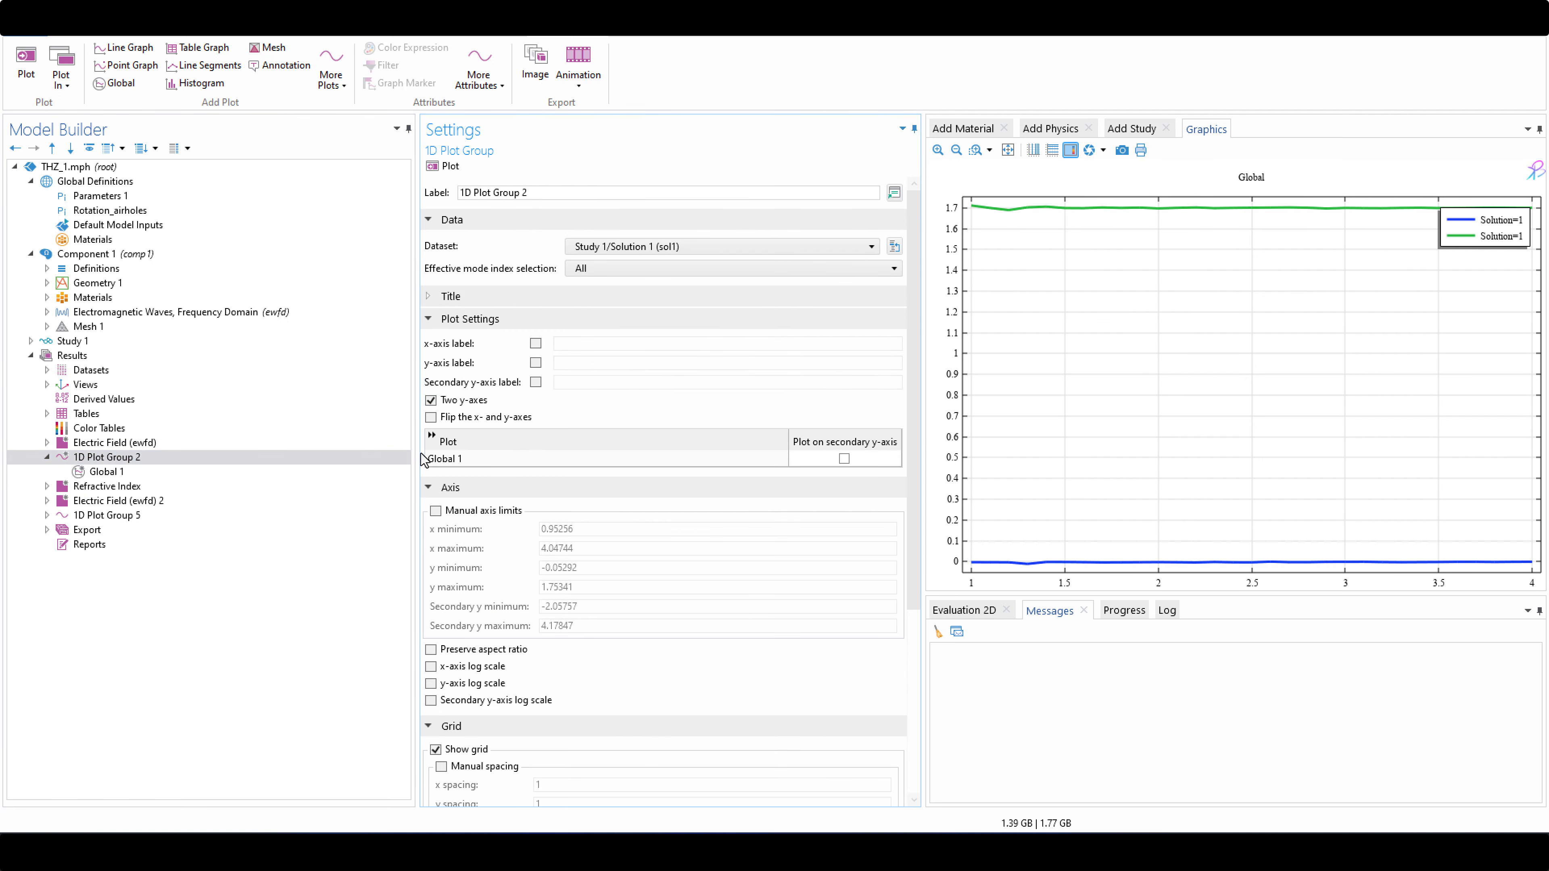
click(102, 473)
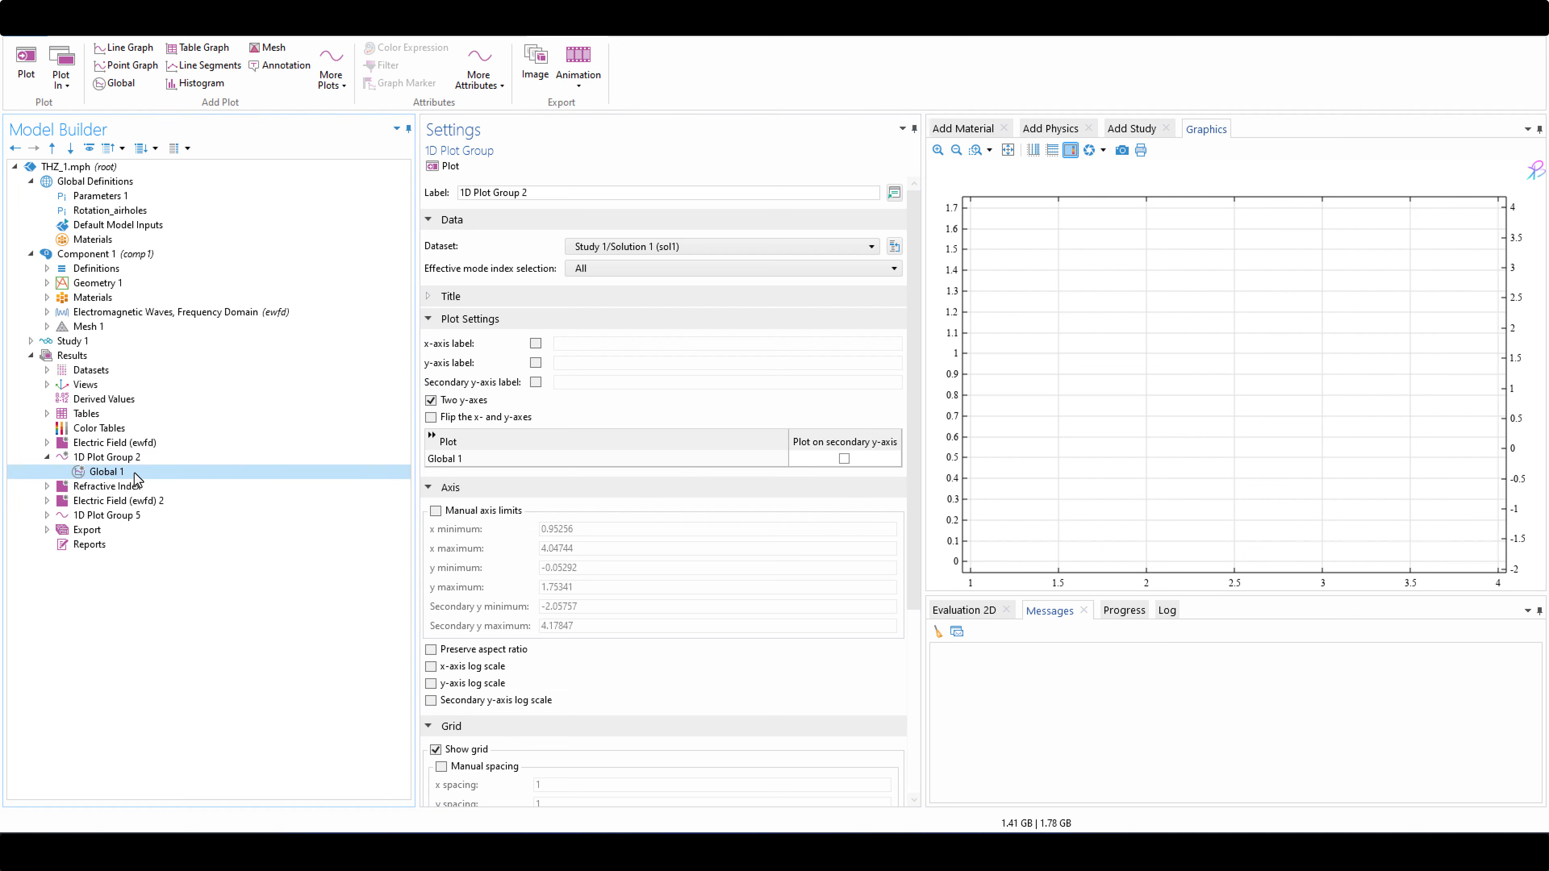
right_click(119, 475)
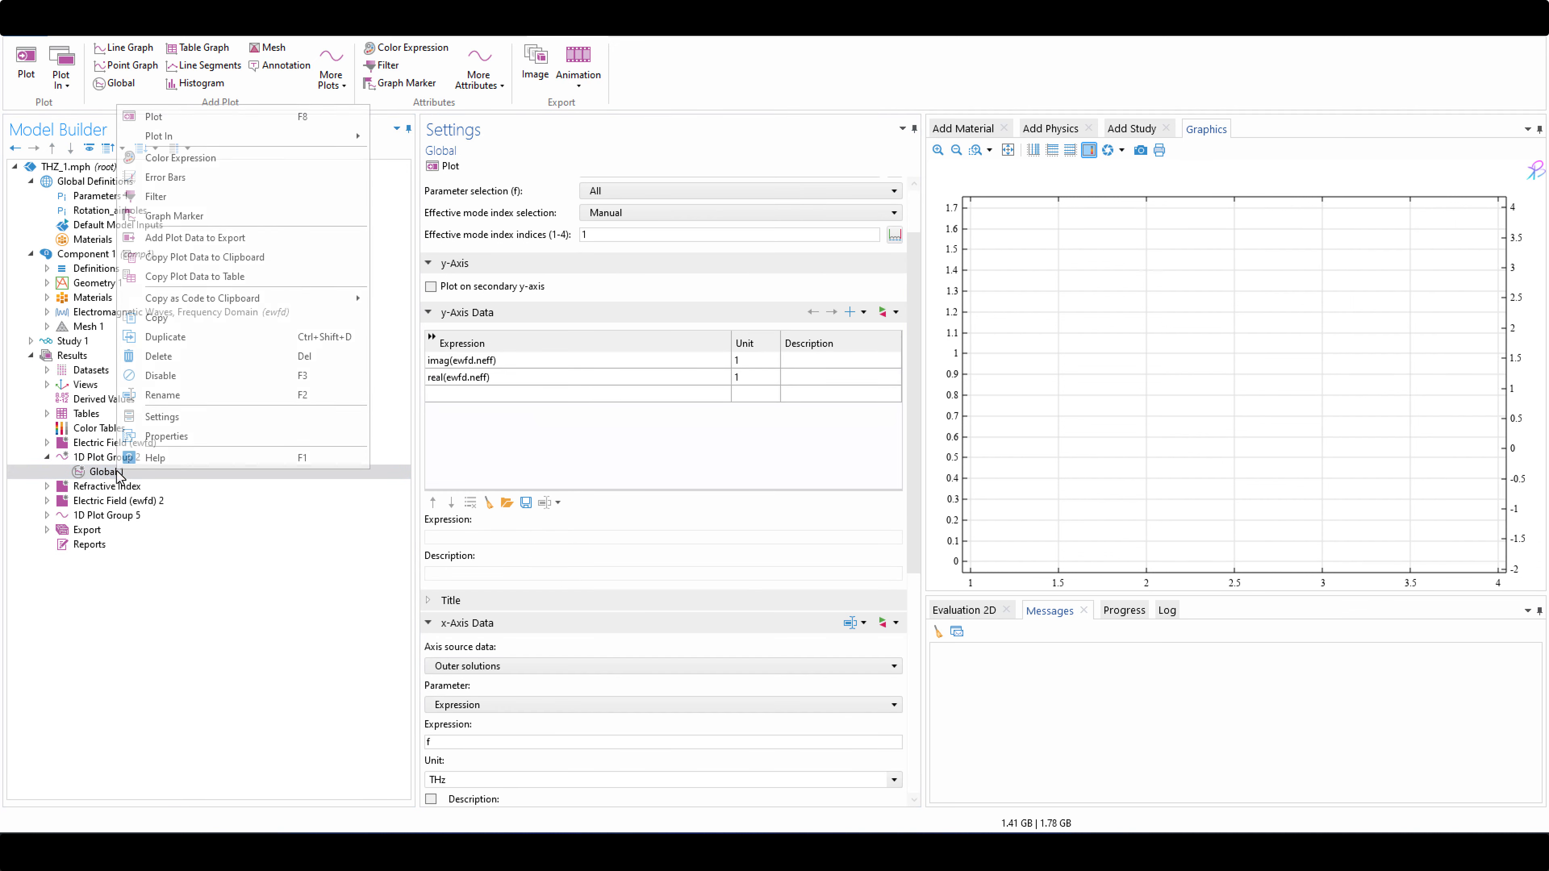
click(188, 336)
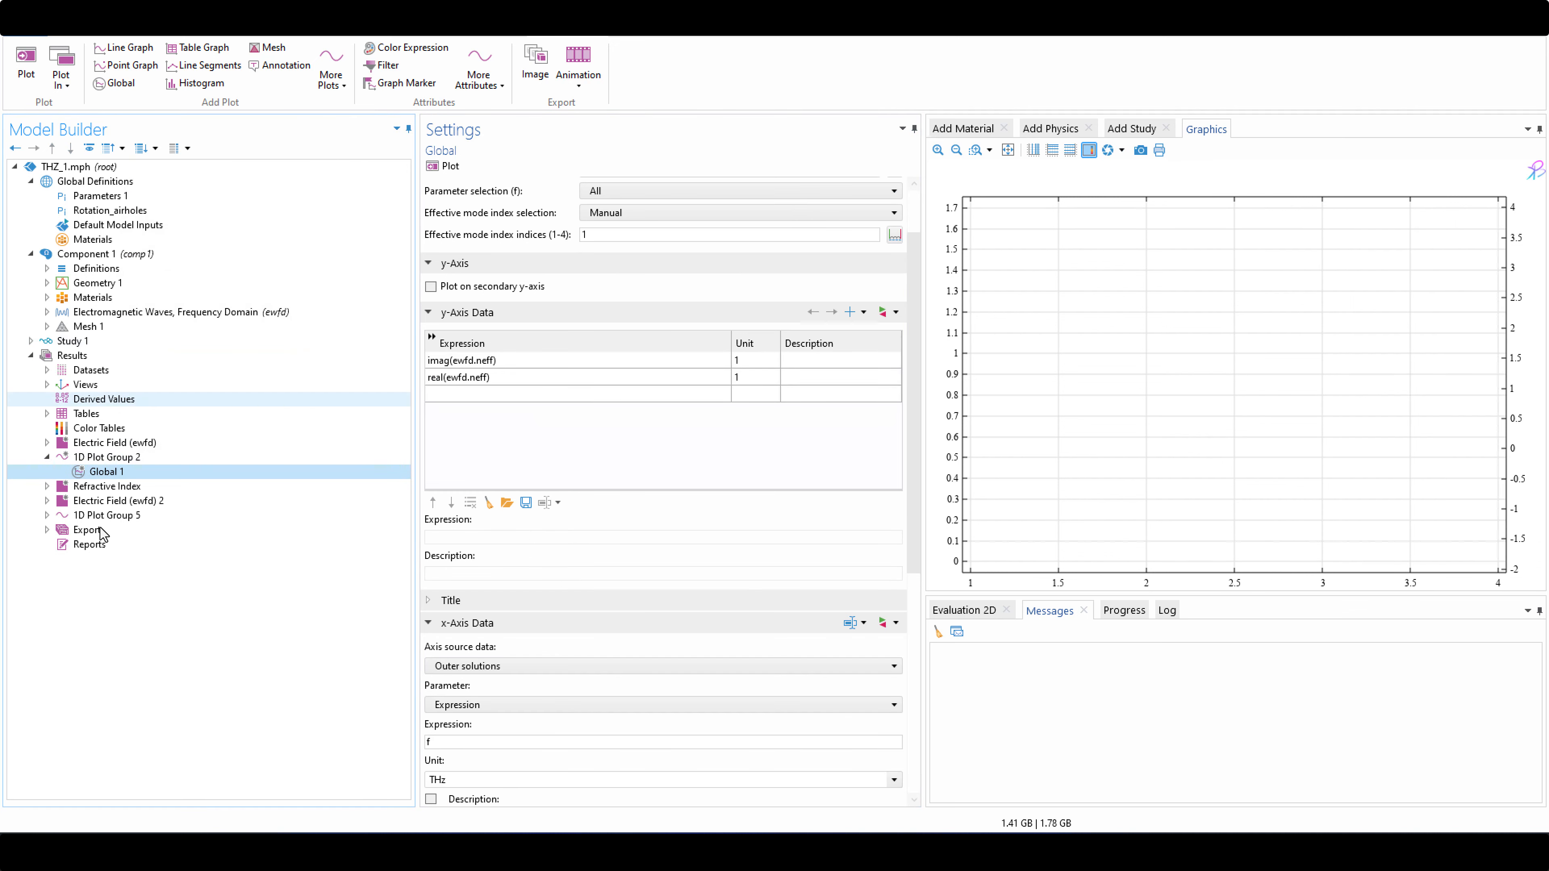
Clear the real(ewfd.neff) expression from the y-axis data of Global 1, keeping only imag(ewfd.neff)
click(133, 473)
double_click(505, 377)
right_click(473, 379)
click(326, 411)
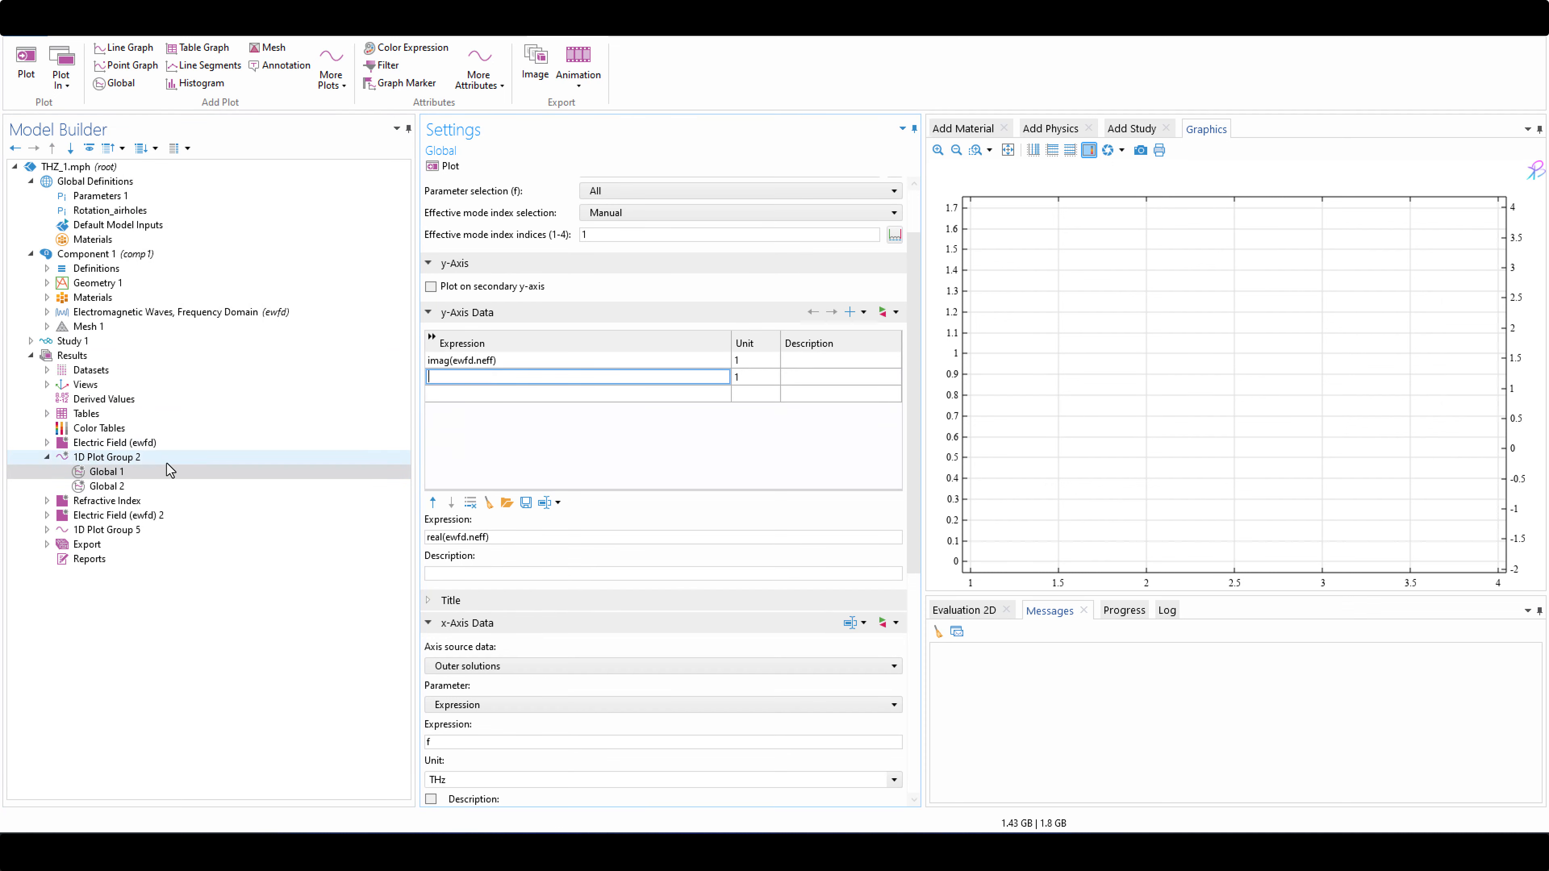
Delete the imag(ewfd.neff) expression from Global 2, keeping only real(ewfd.neff), and check the expressions of both Global plots
click(128, 489)
click(504, 360)
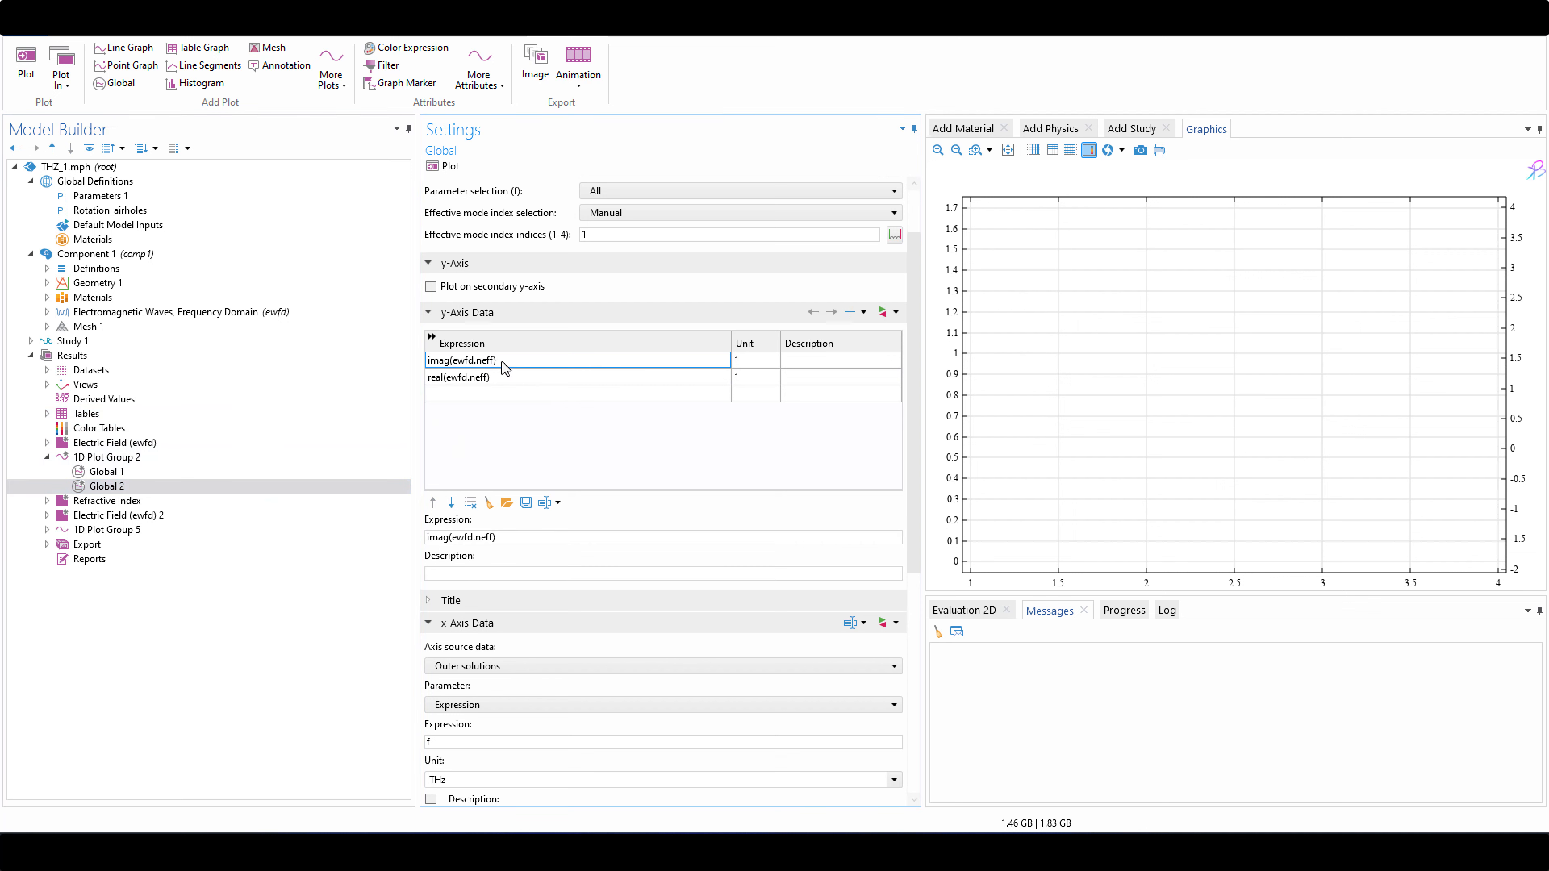
click(505, 360)
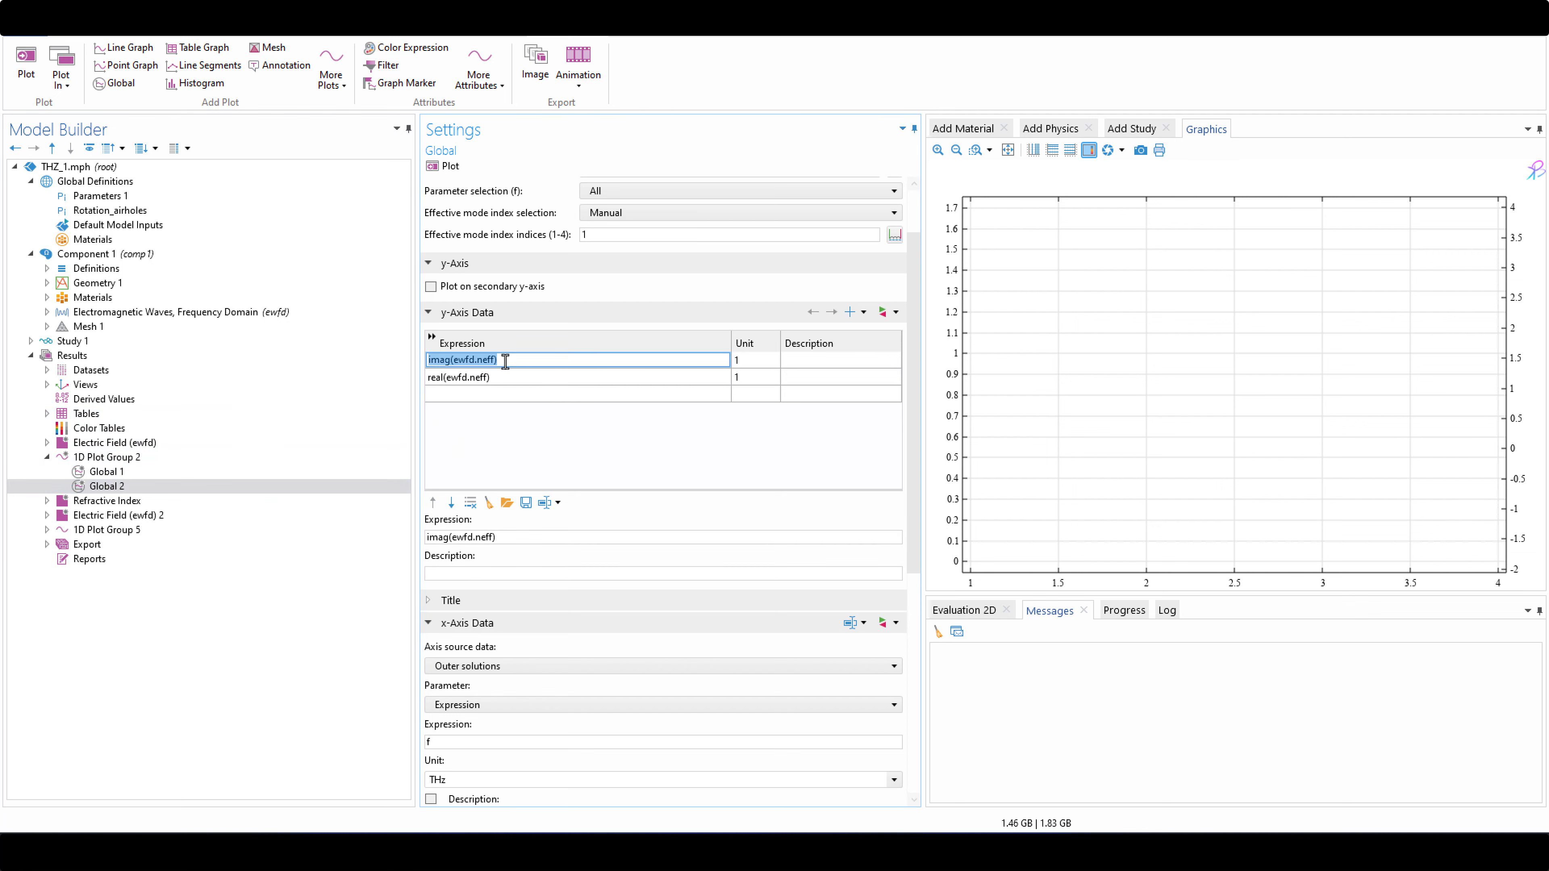
click(483, 393)
click(490, 365)
click(471, 503)
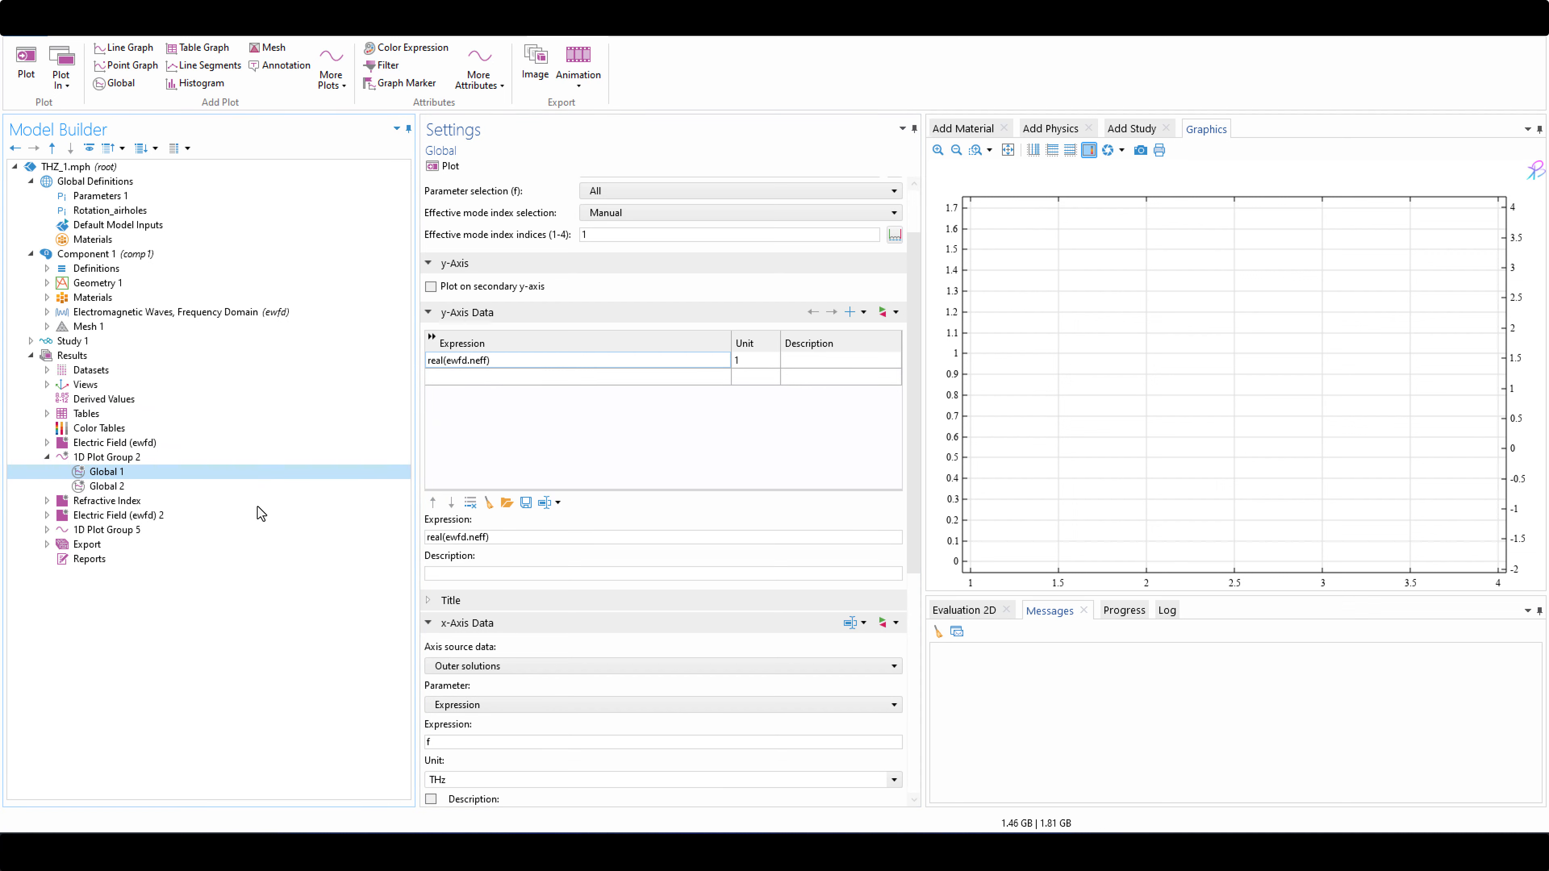
click(318, 485)
click(130, 476)
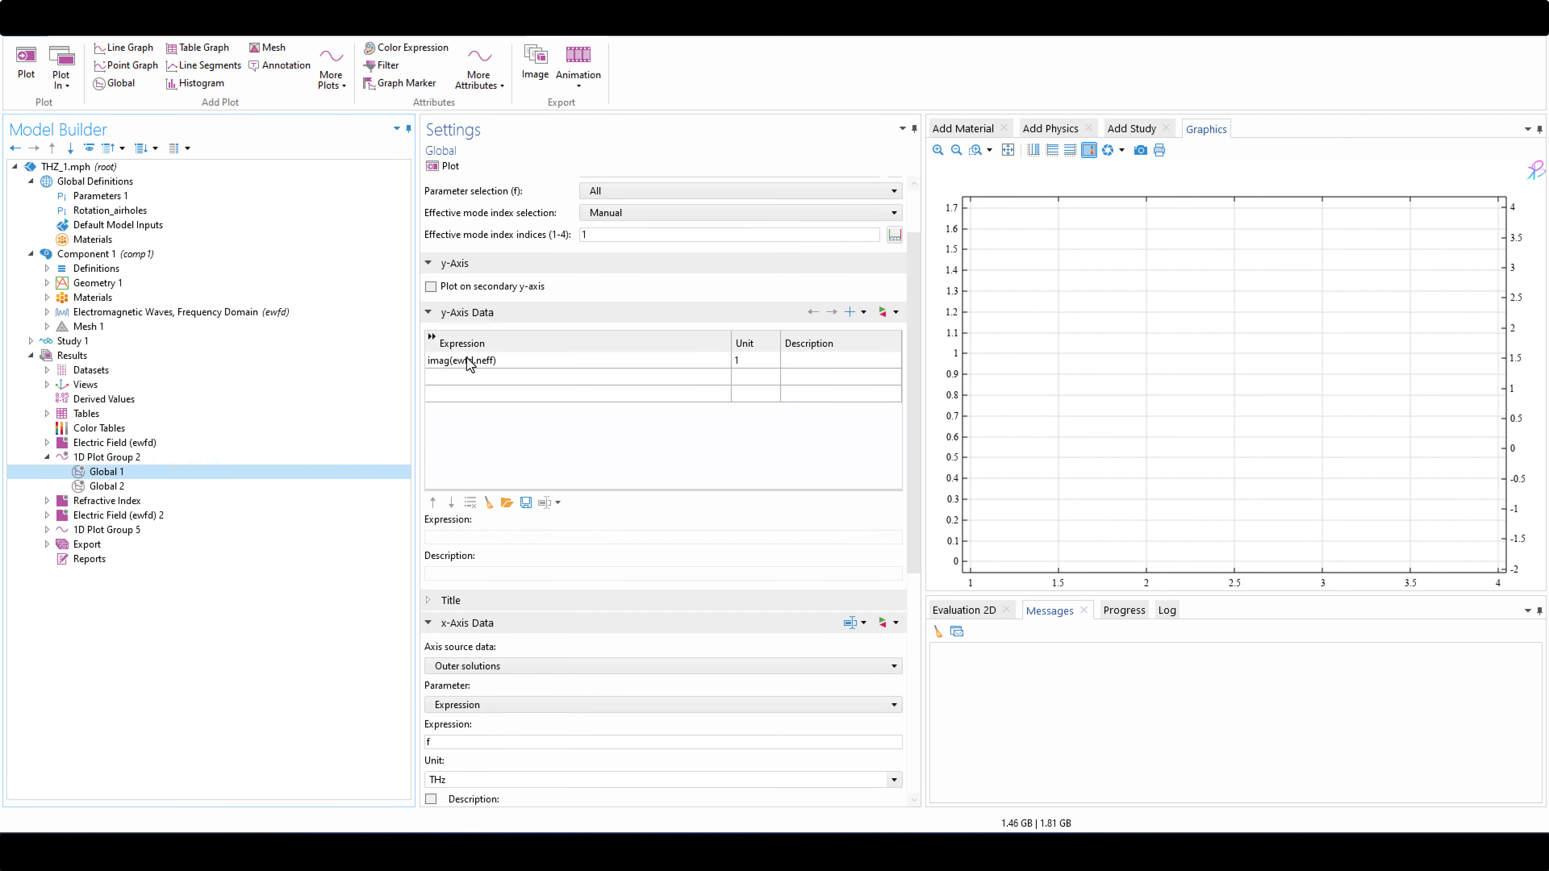
click(117, 488)
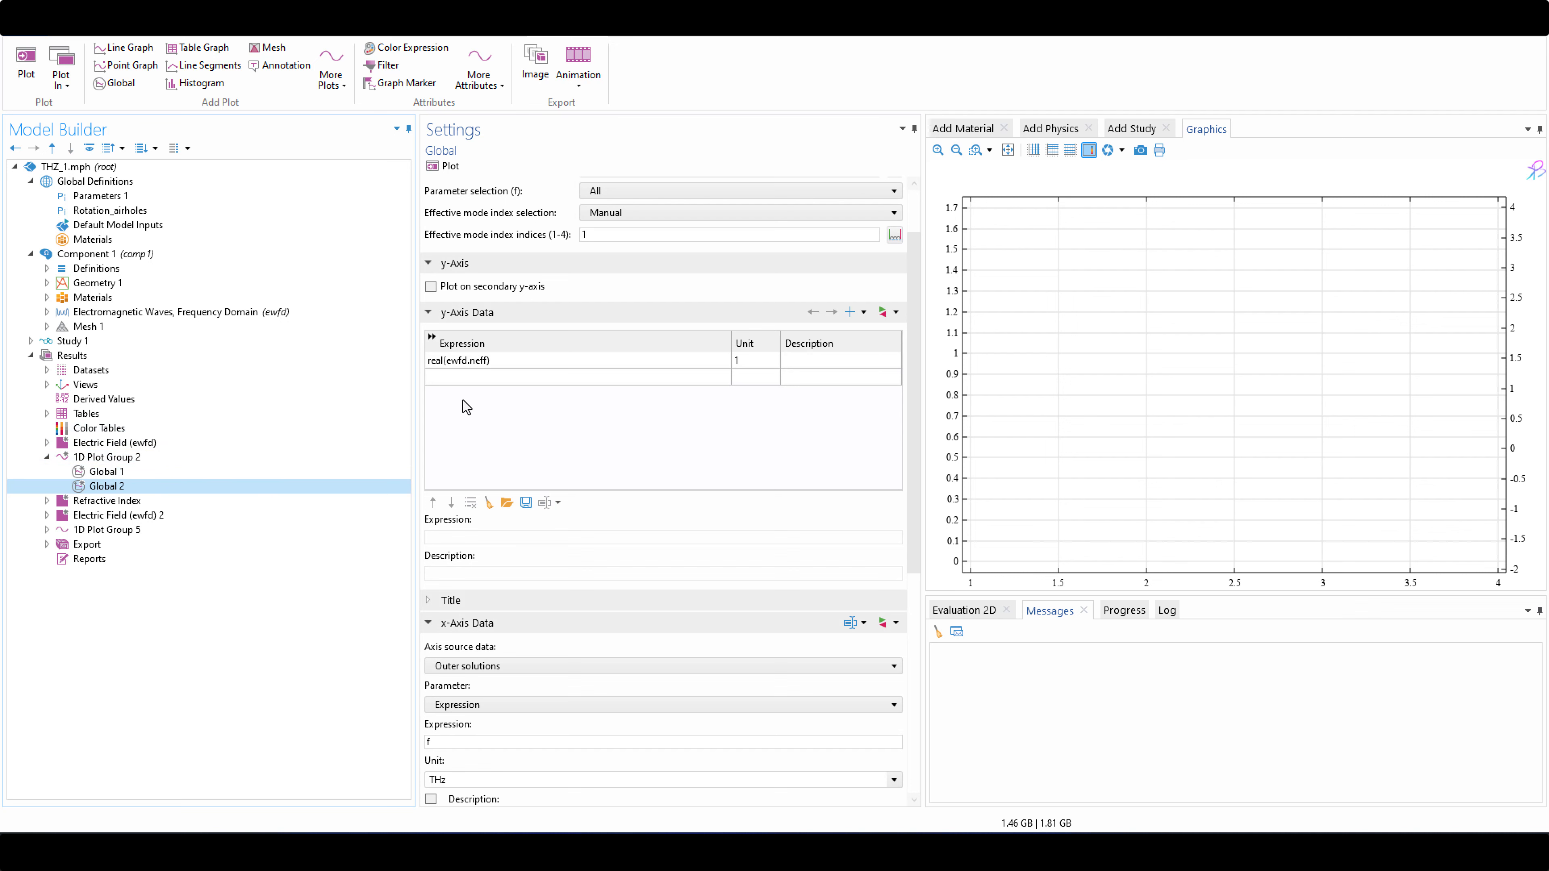
Assign Global 2 to the secondary y-axis in 1D Plot Group 2 and replot the graph
click(111, 459)
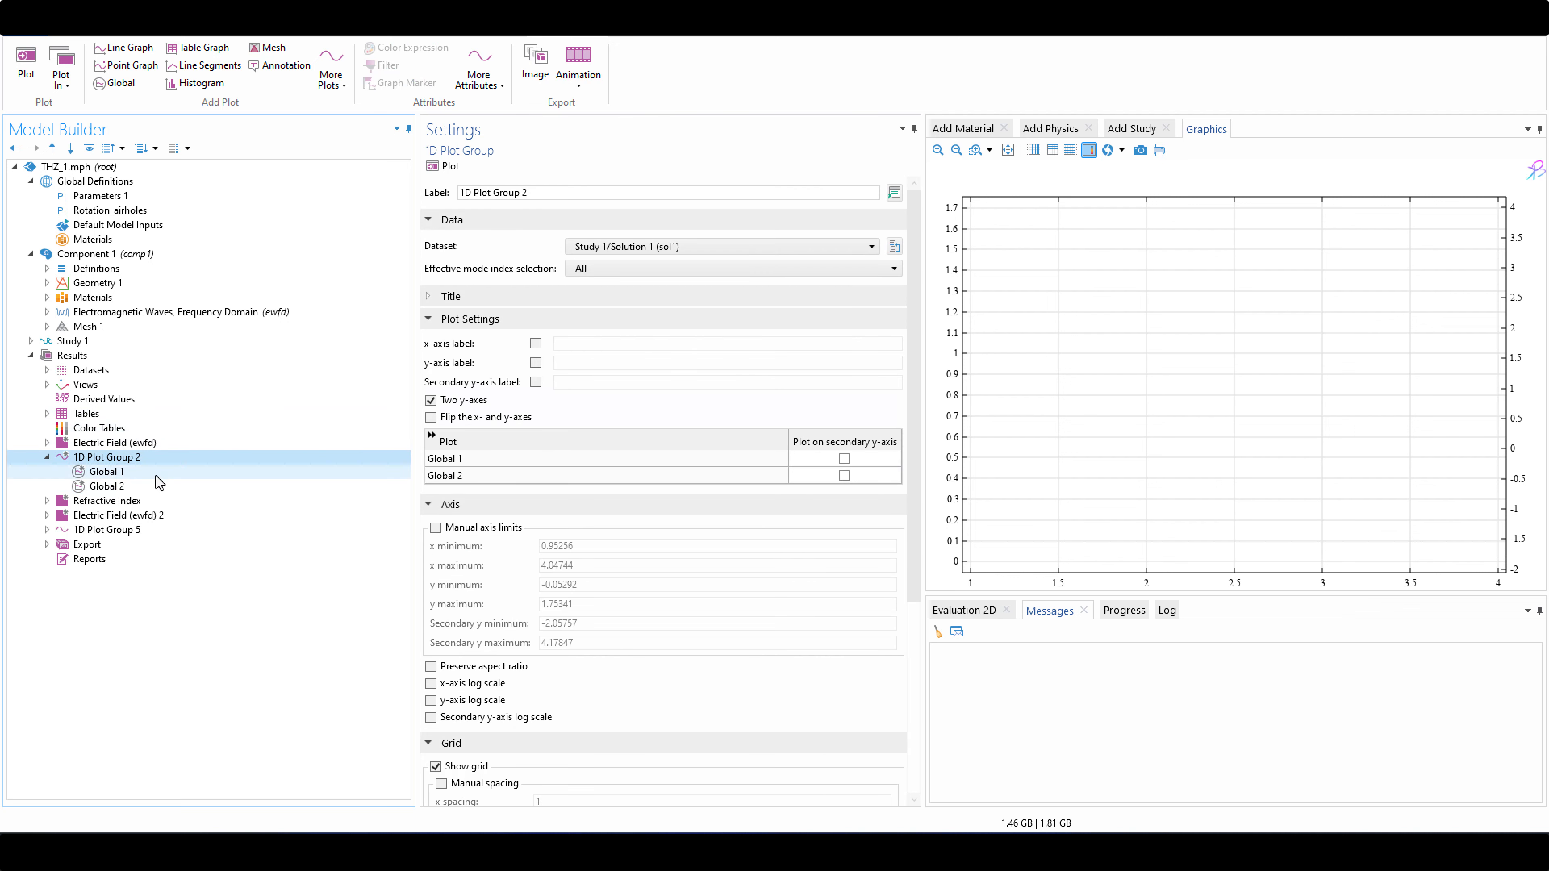
click(845, 476)
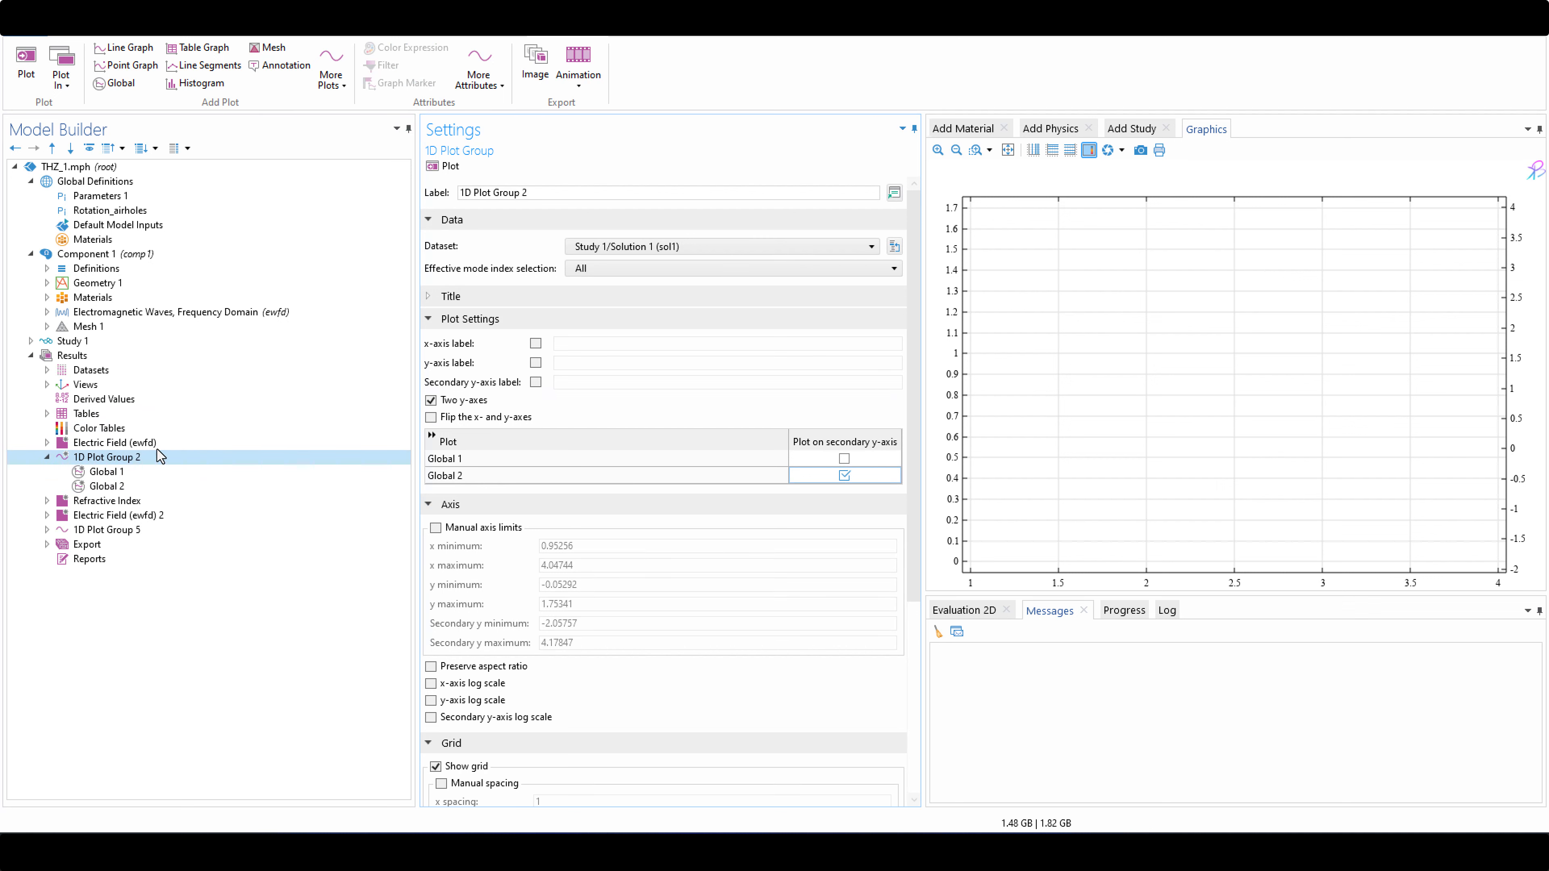
click(445, 163)
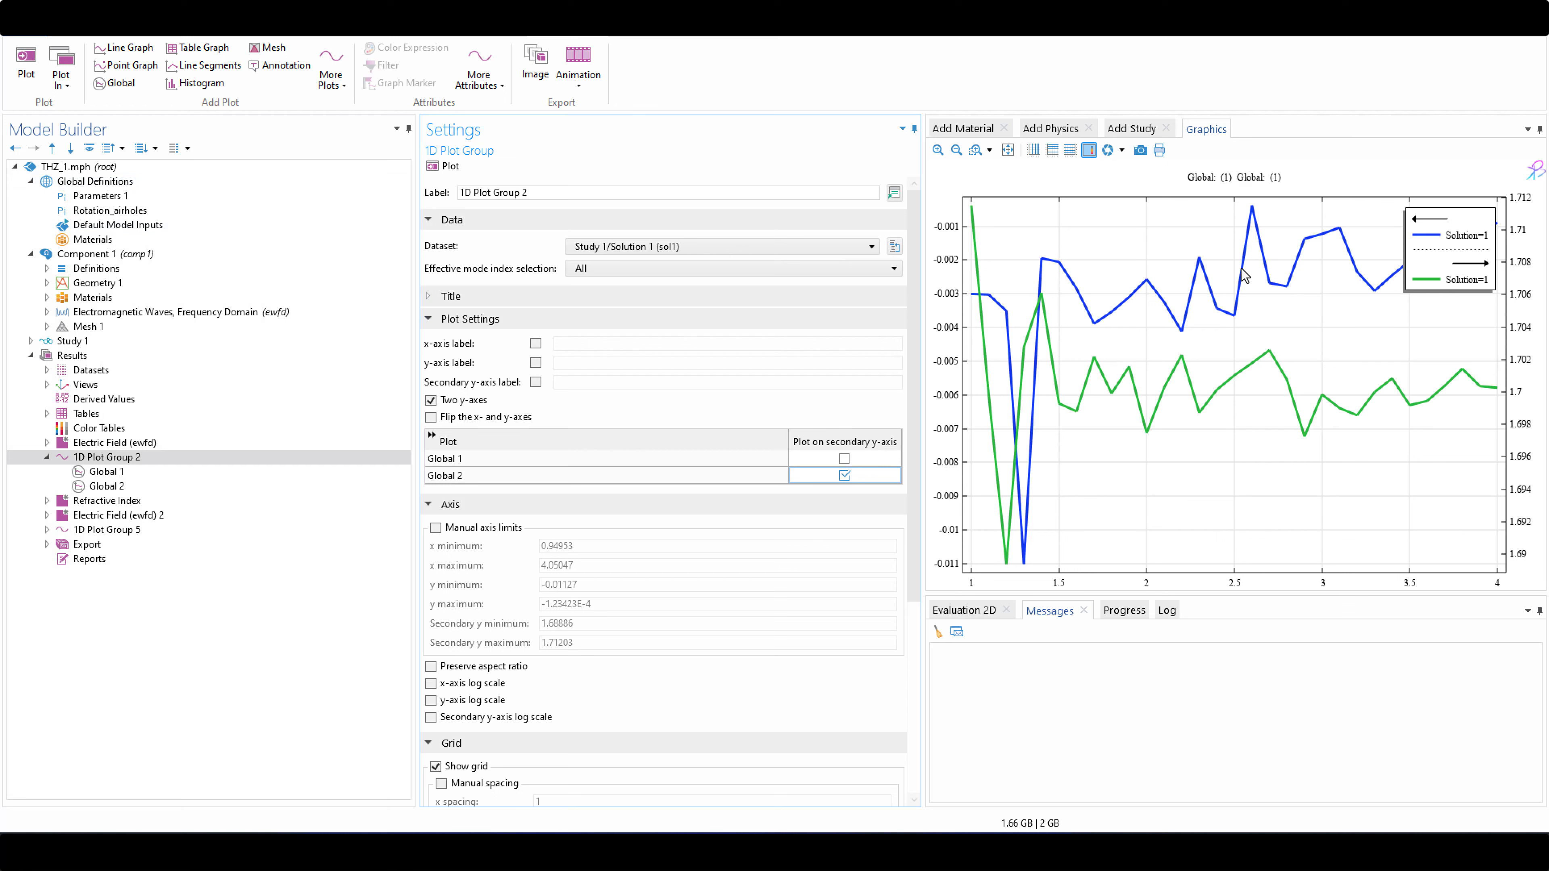
Compare the expressions and y-axis assignments of Global 1 and Global 2 with their curves in the two-axis graph
click(172, 476)
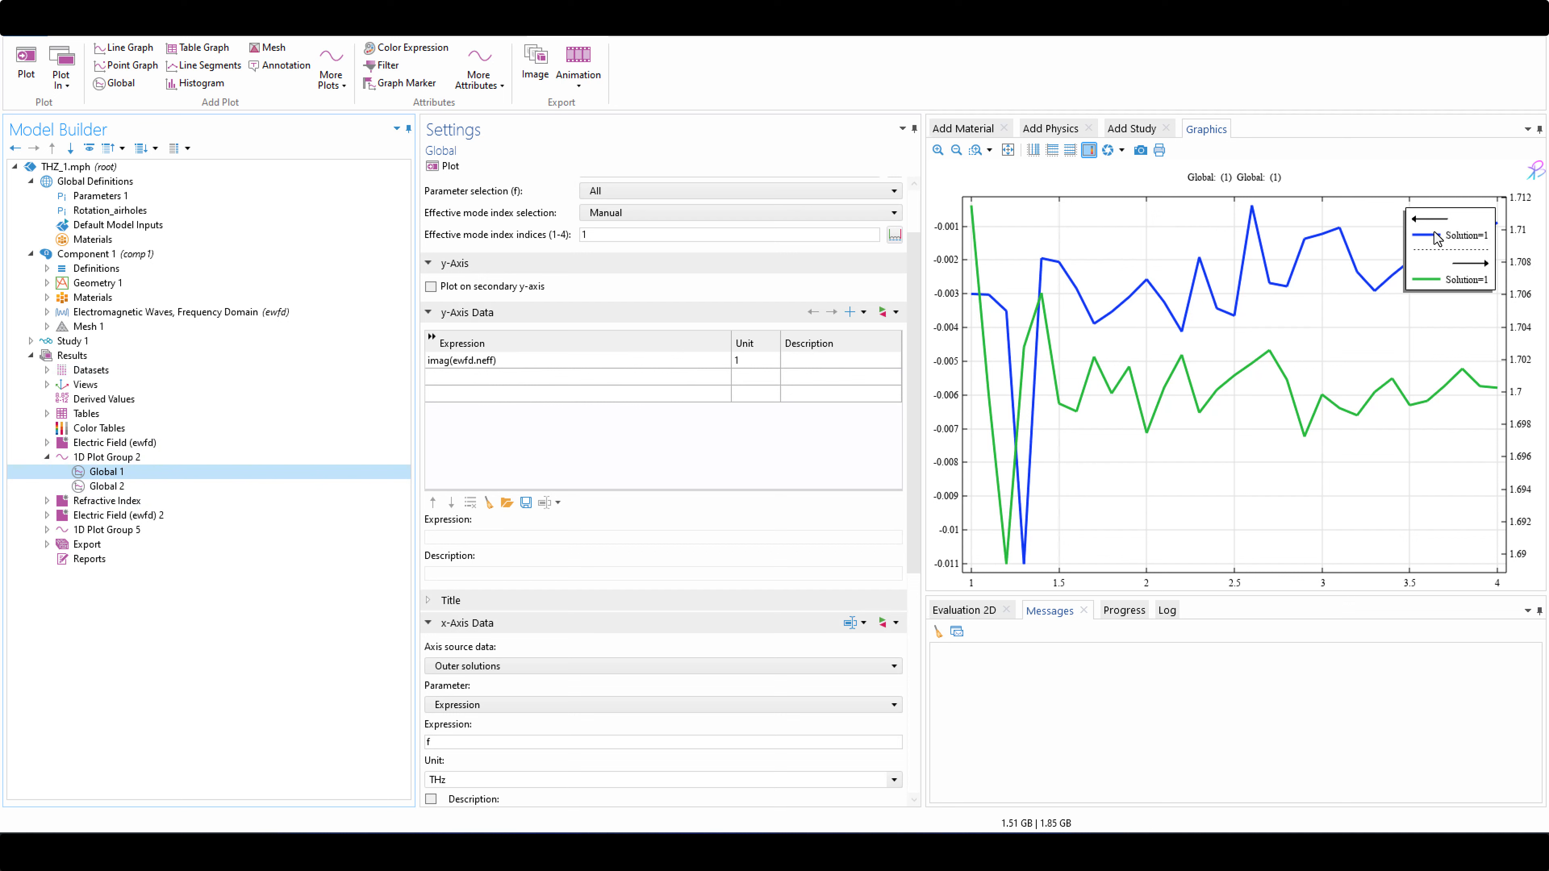
click(117, 501)
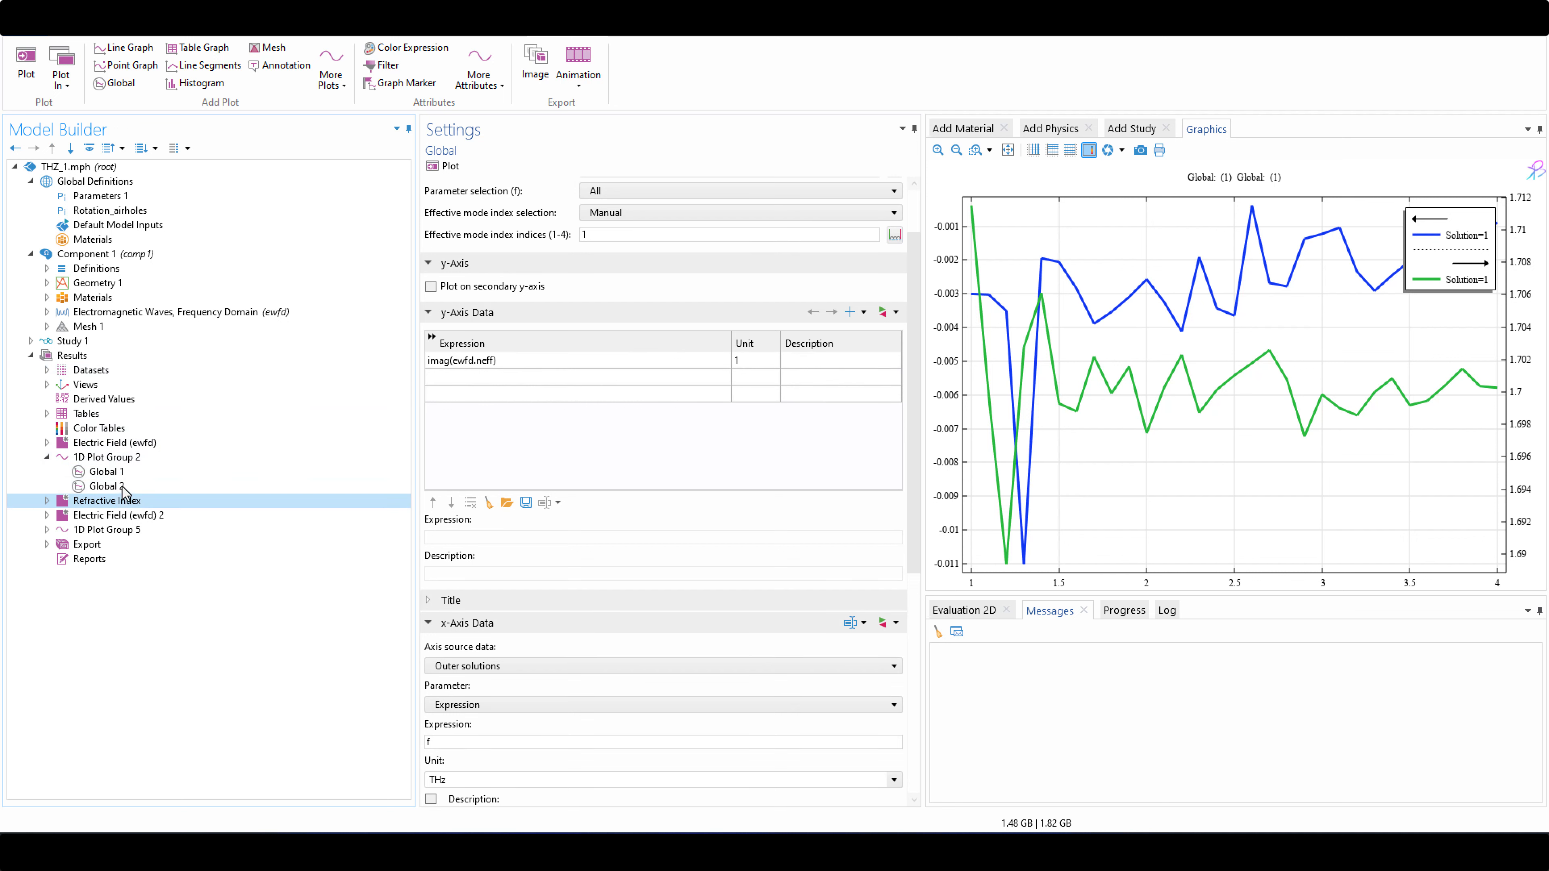
click(122, 487)
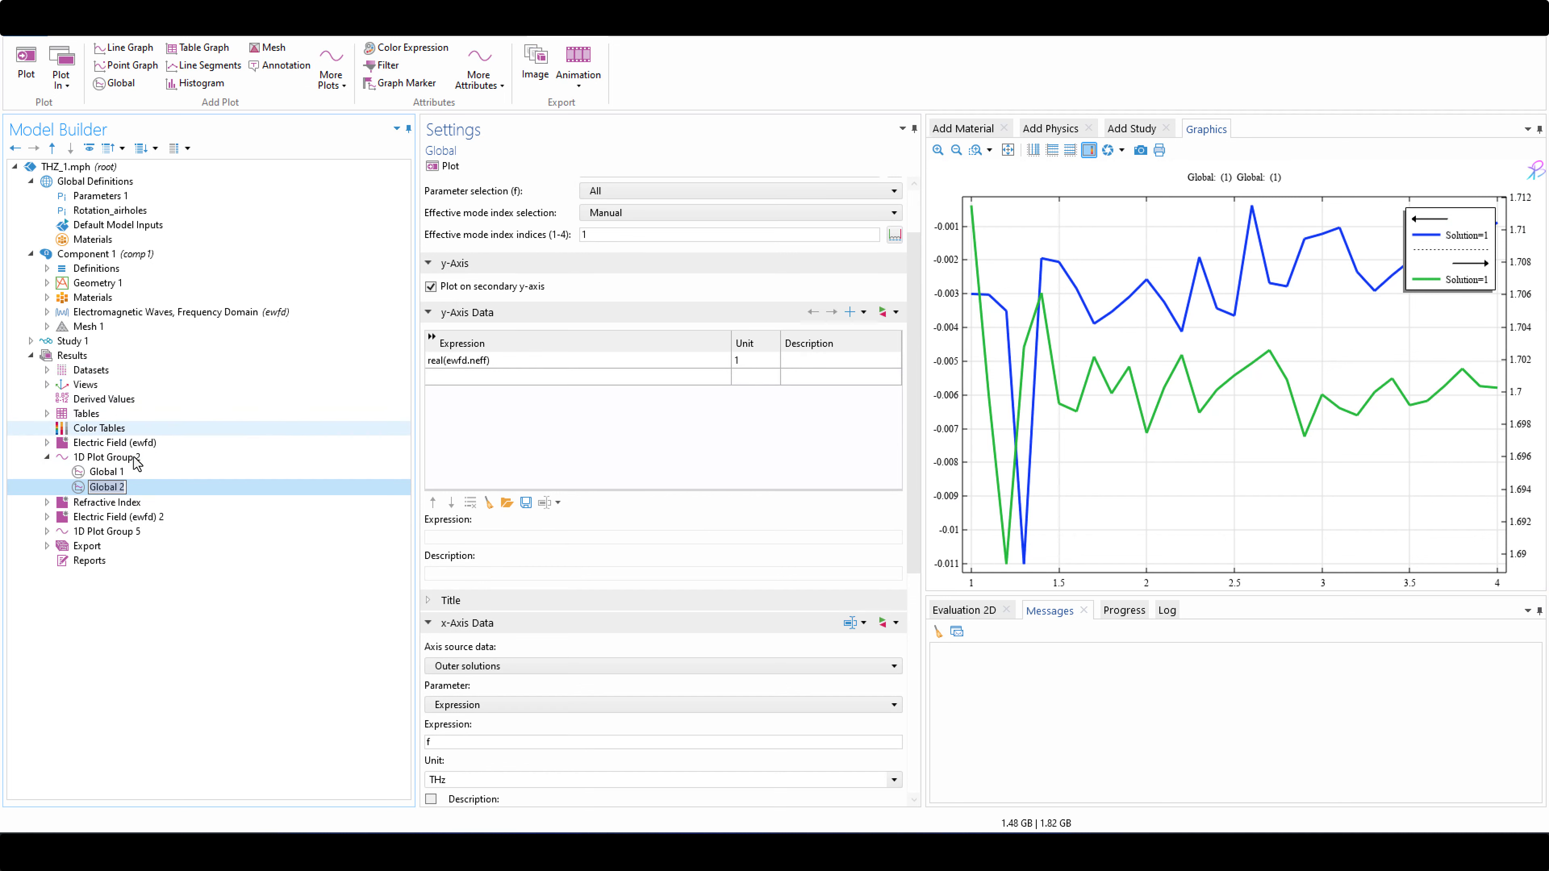
click(169, 471)
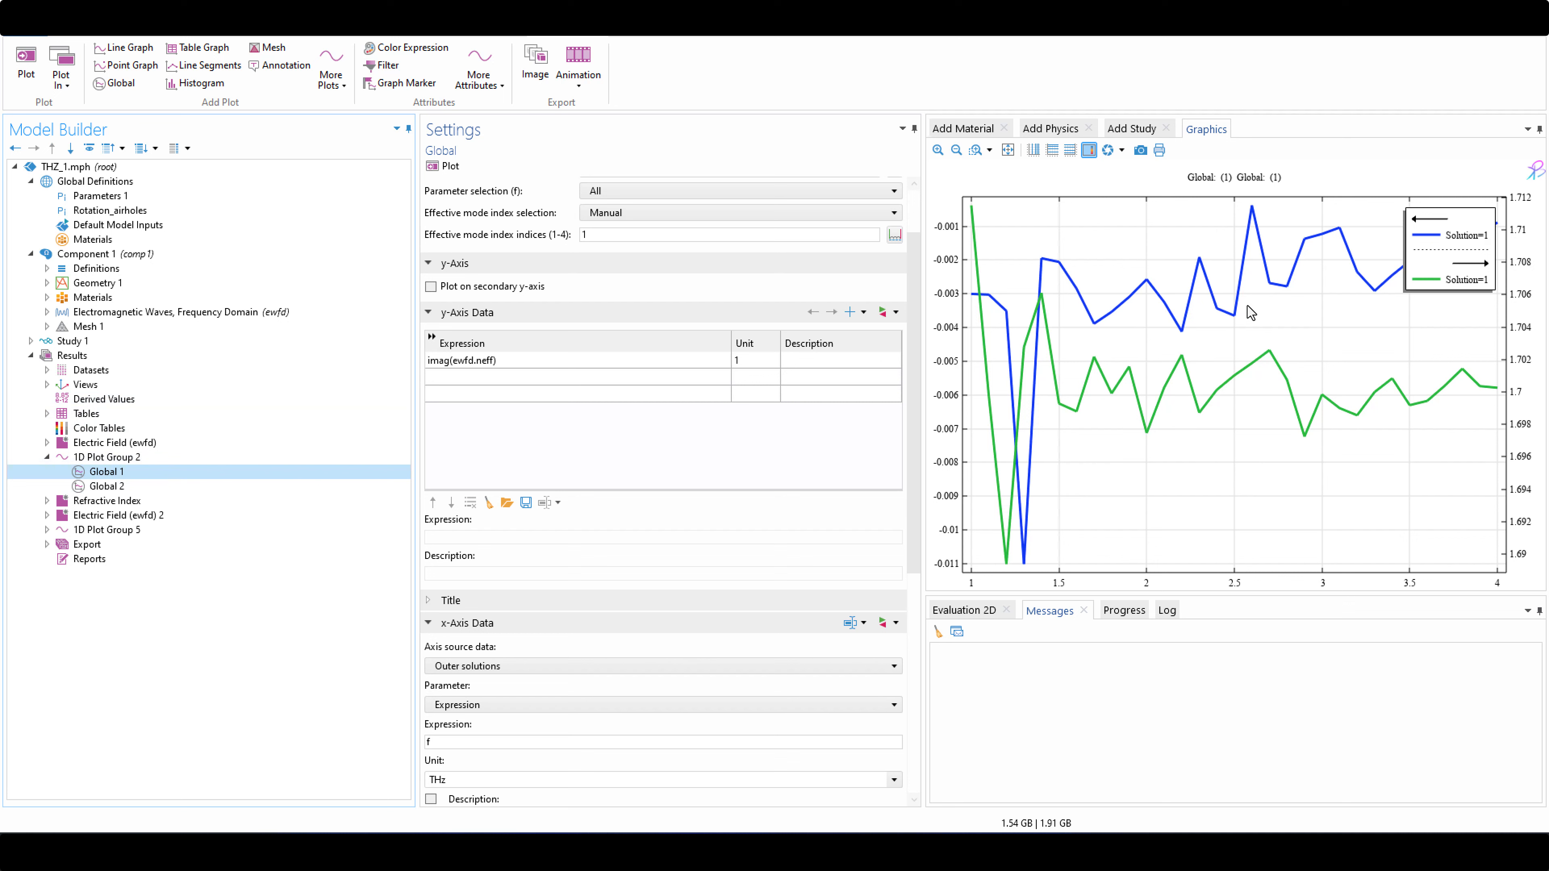
click(182, 458)
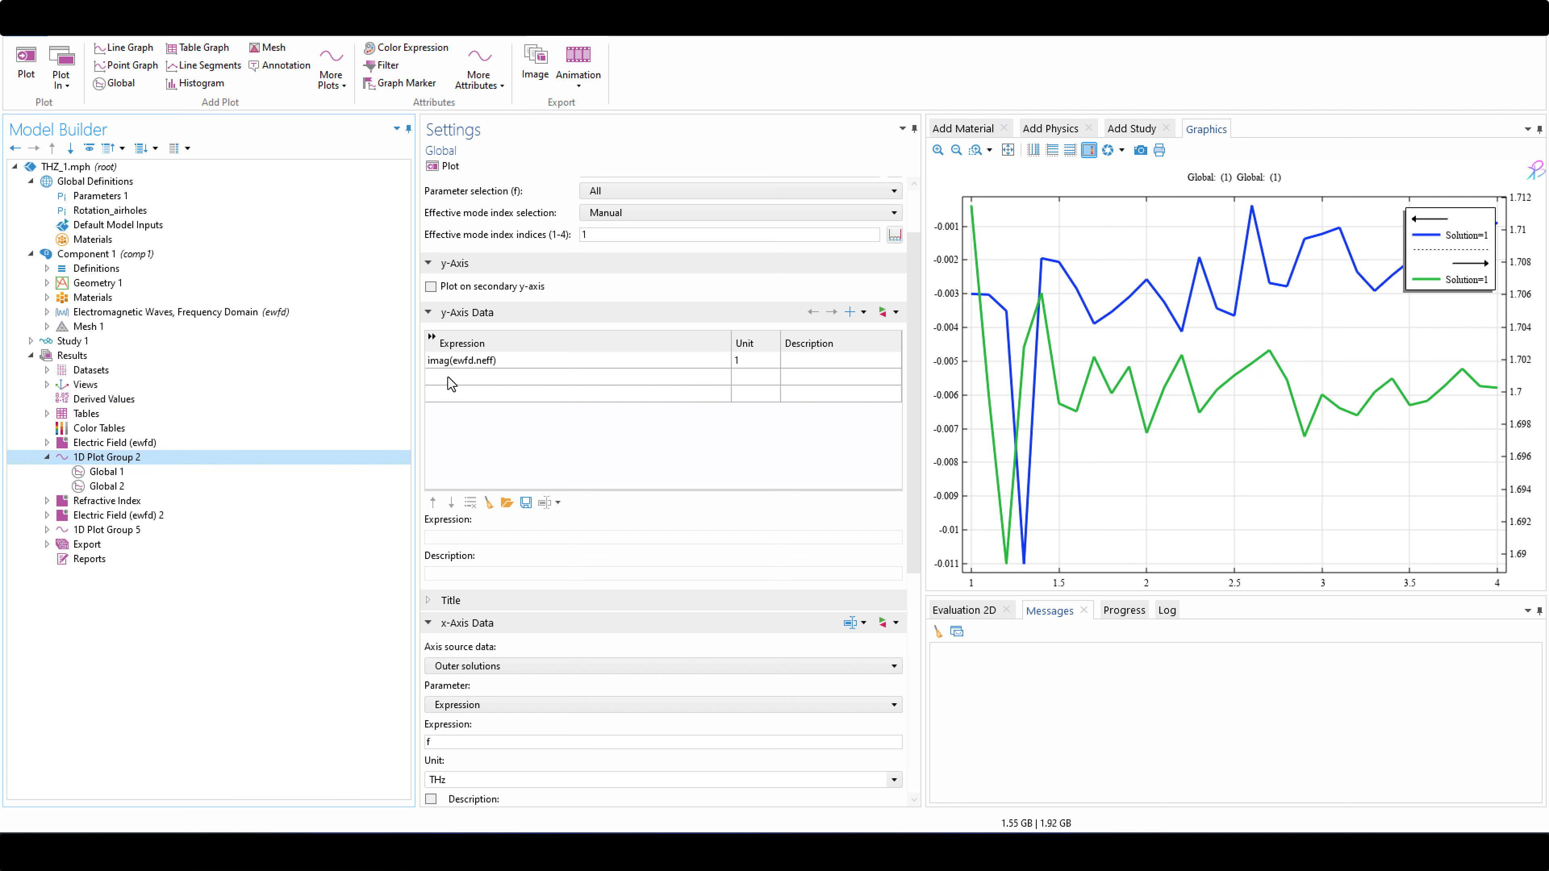
click(101, 472)
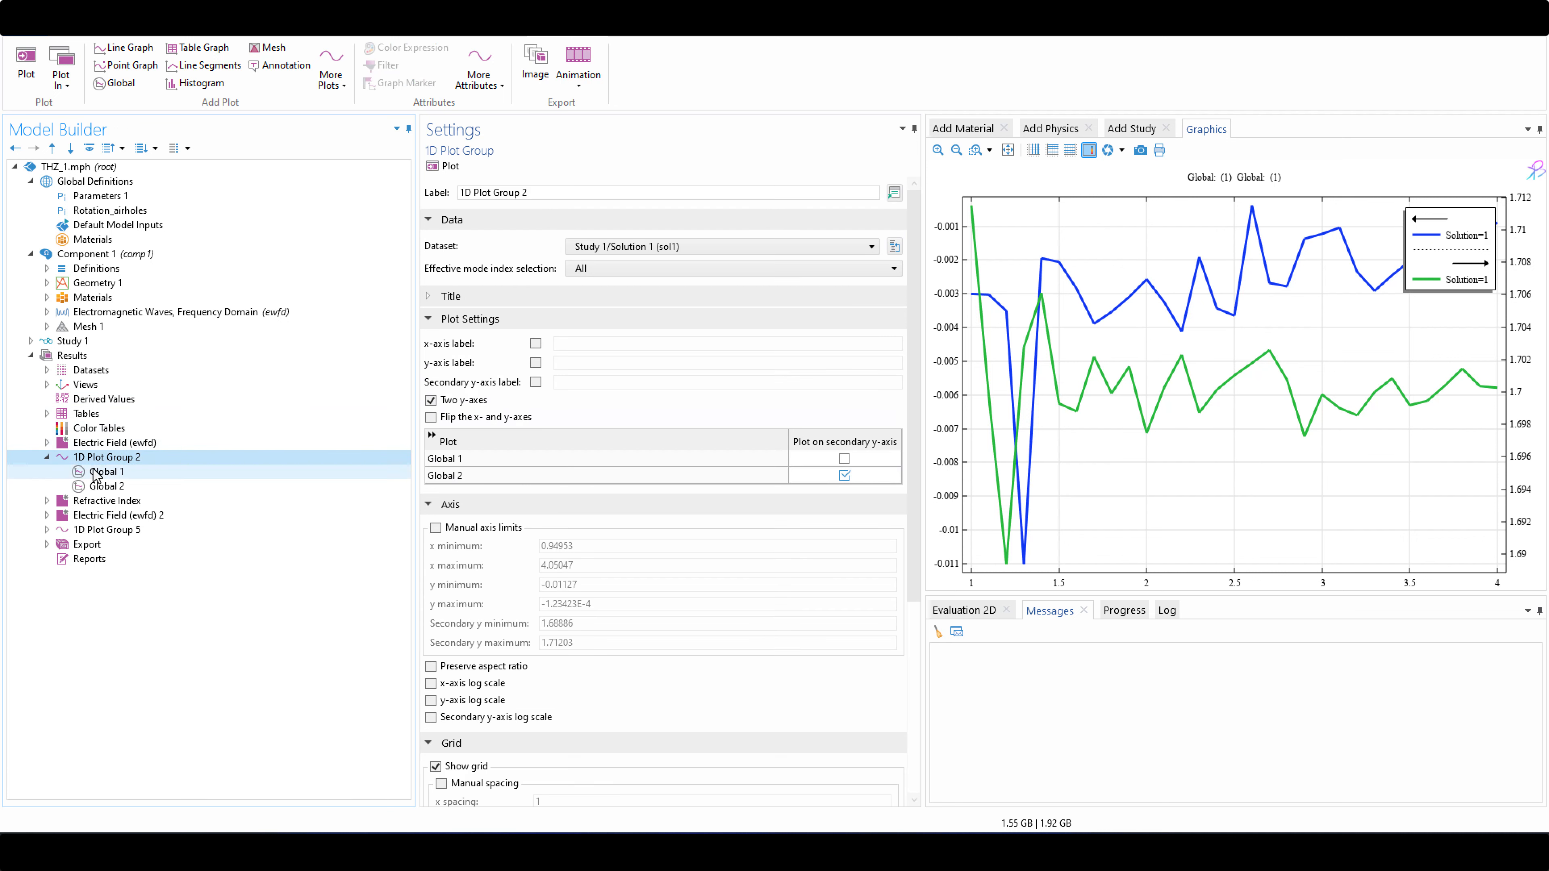
click(123, 487)
click(125, 475)
click(129, 486)
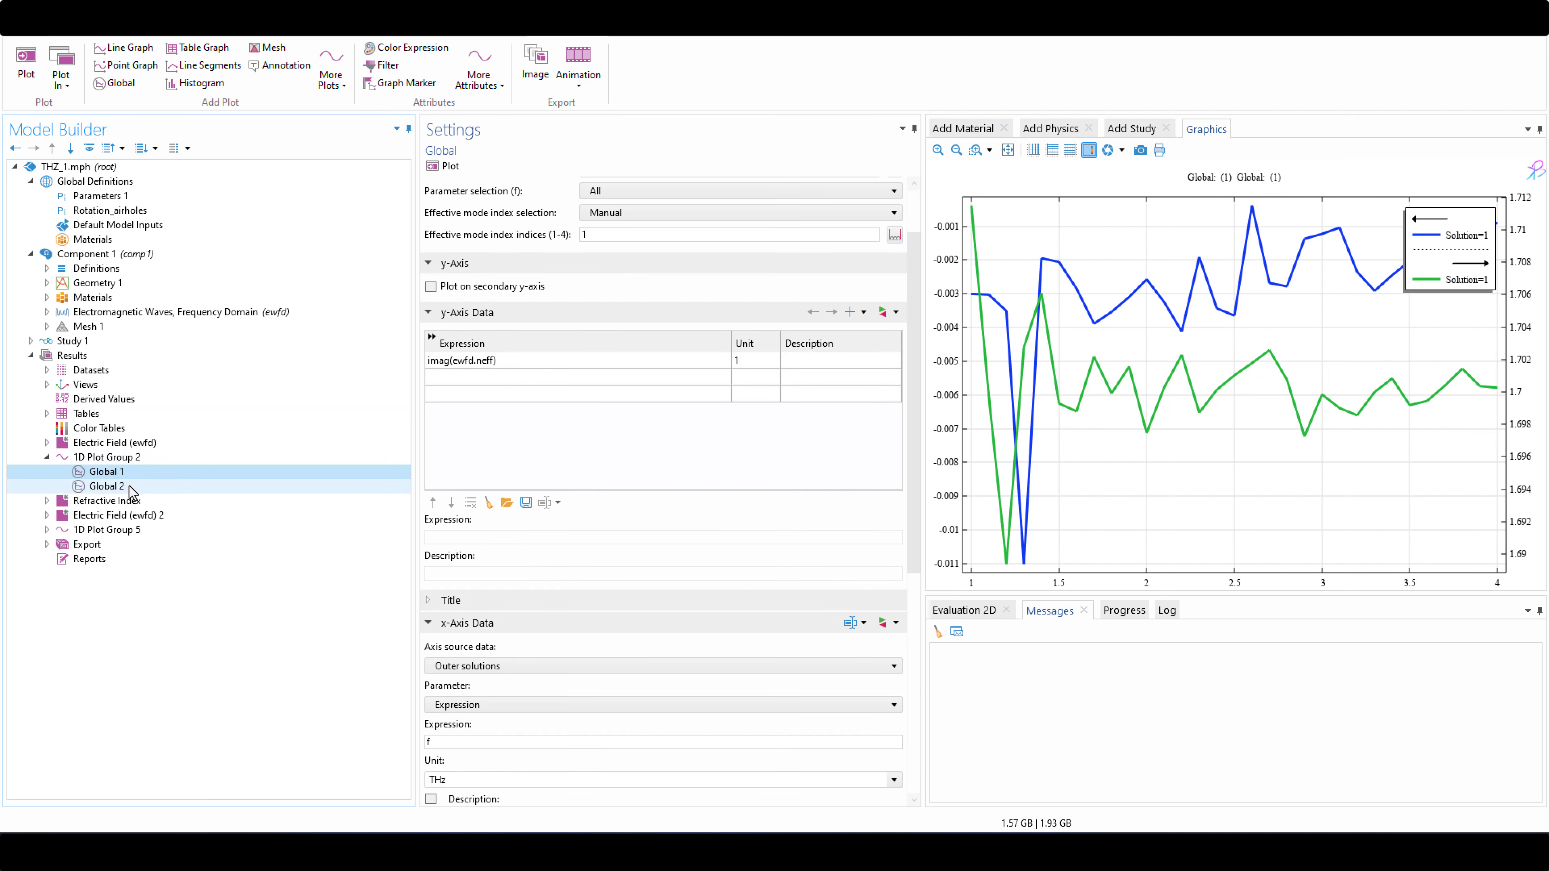
click(131, 459)
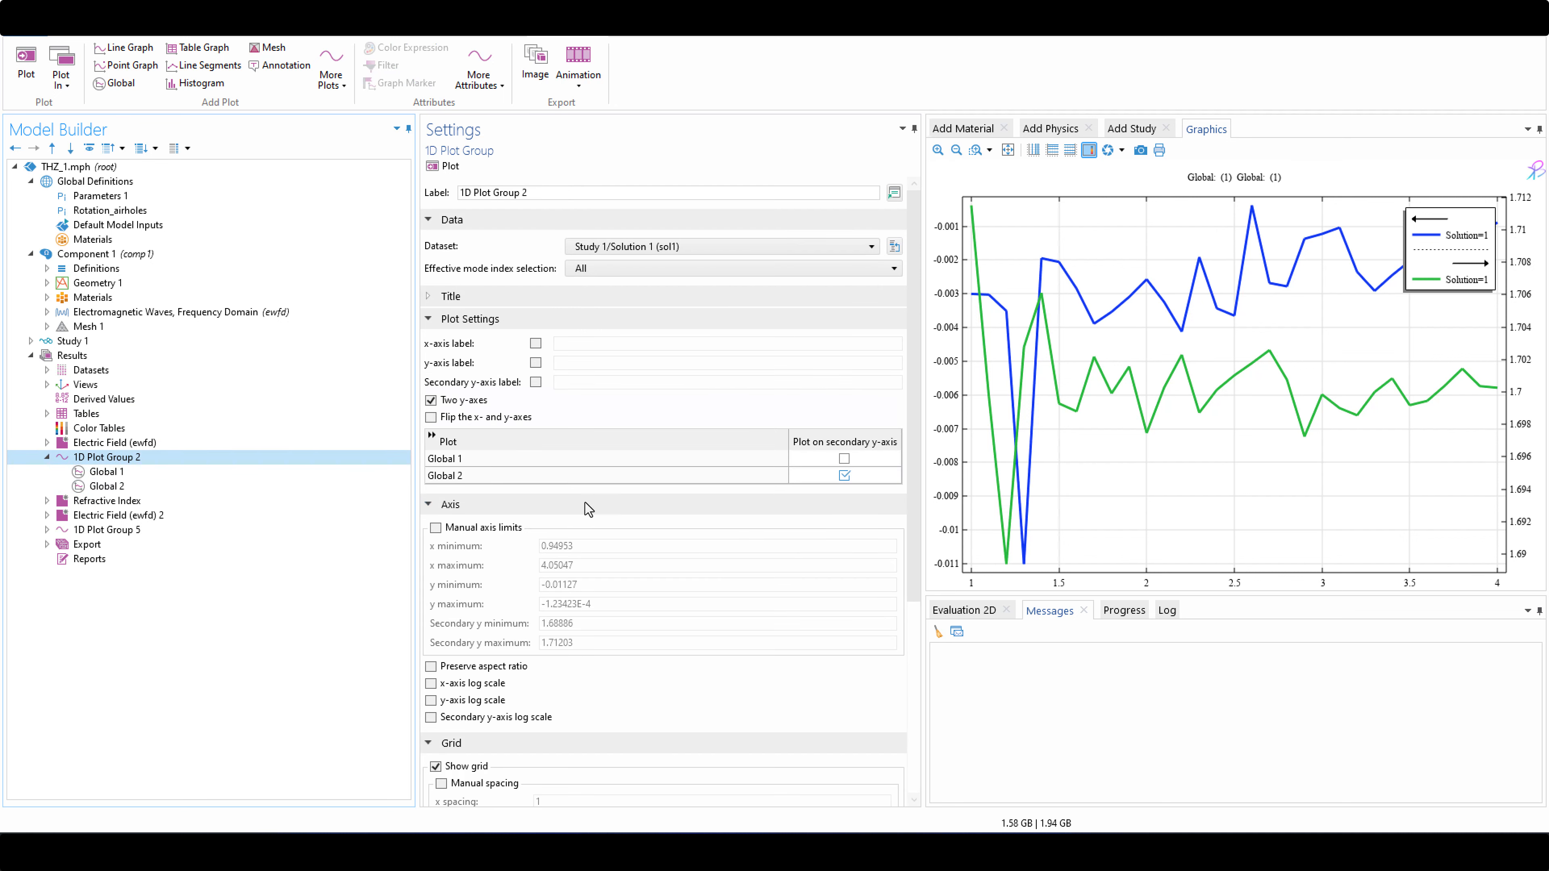
click(117, 486)
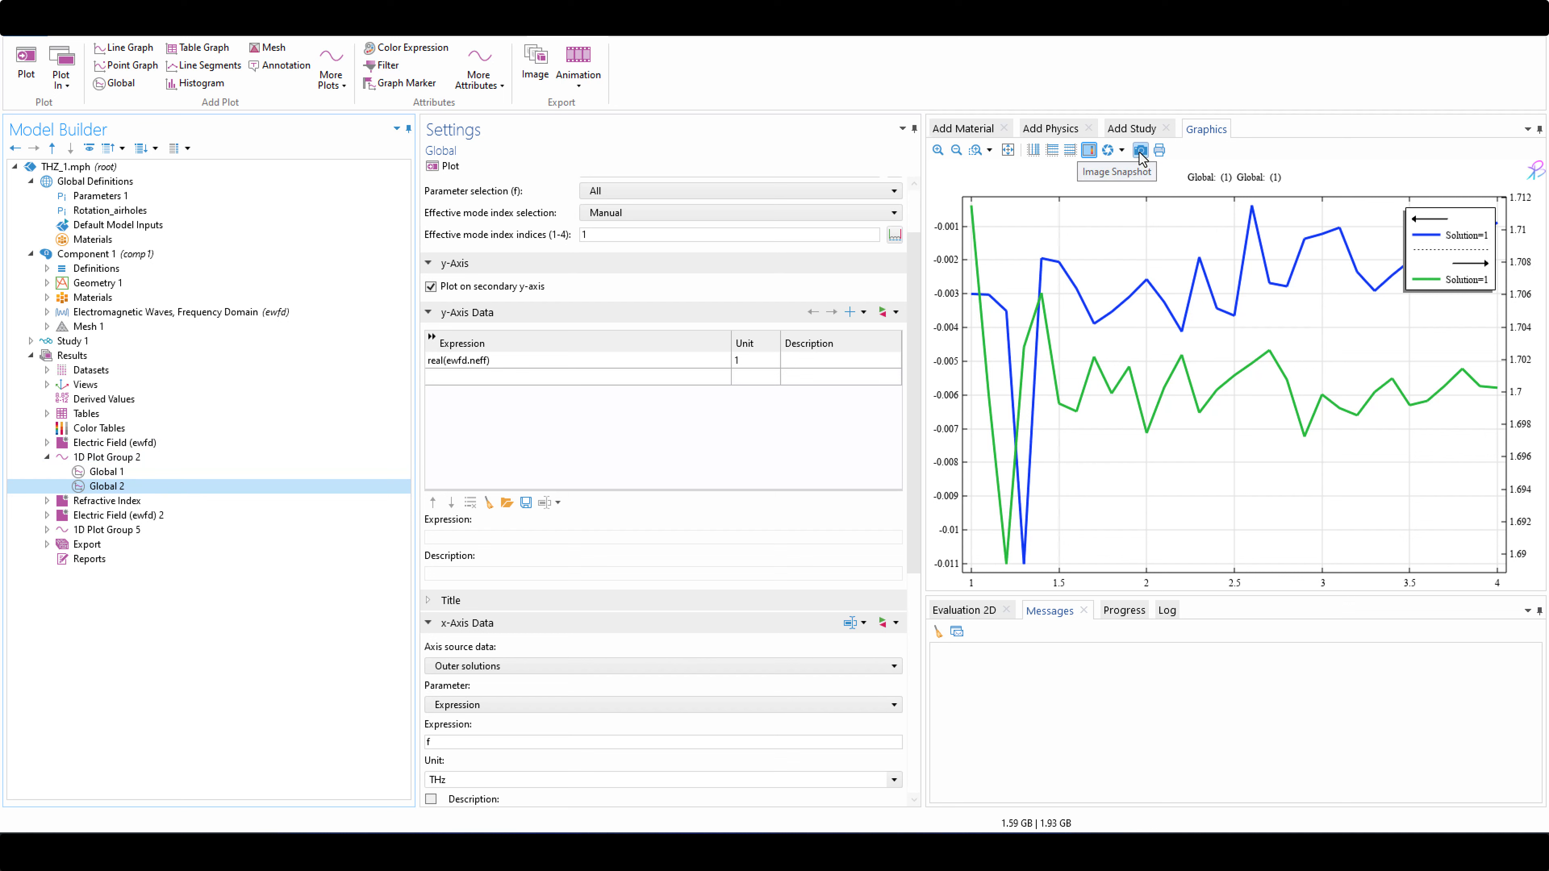
Review the options for exporting and copying the plot data of Global 2
right_click(152, 486)
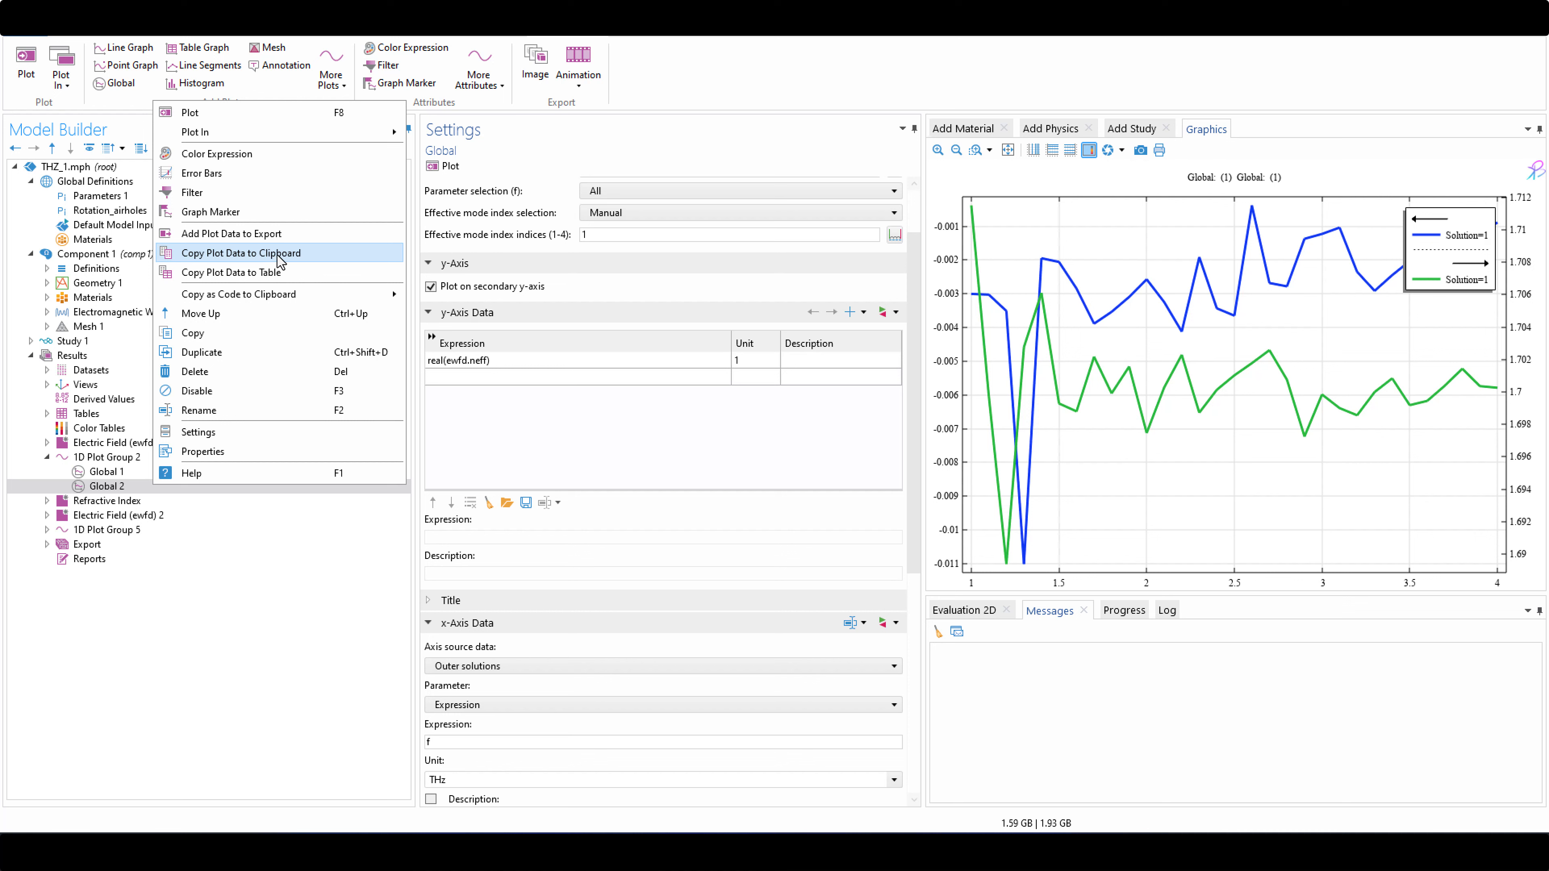
click(120, 485)
click(154, 482)
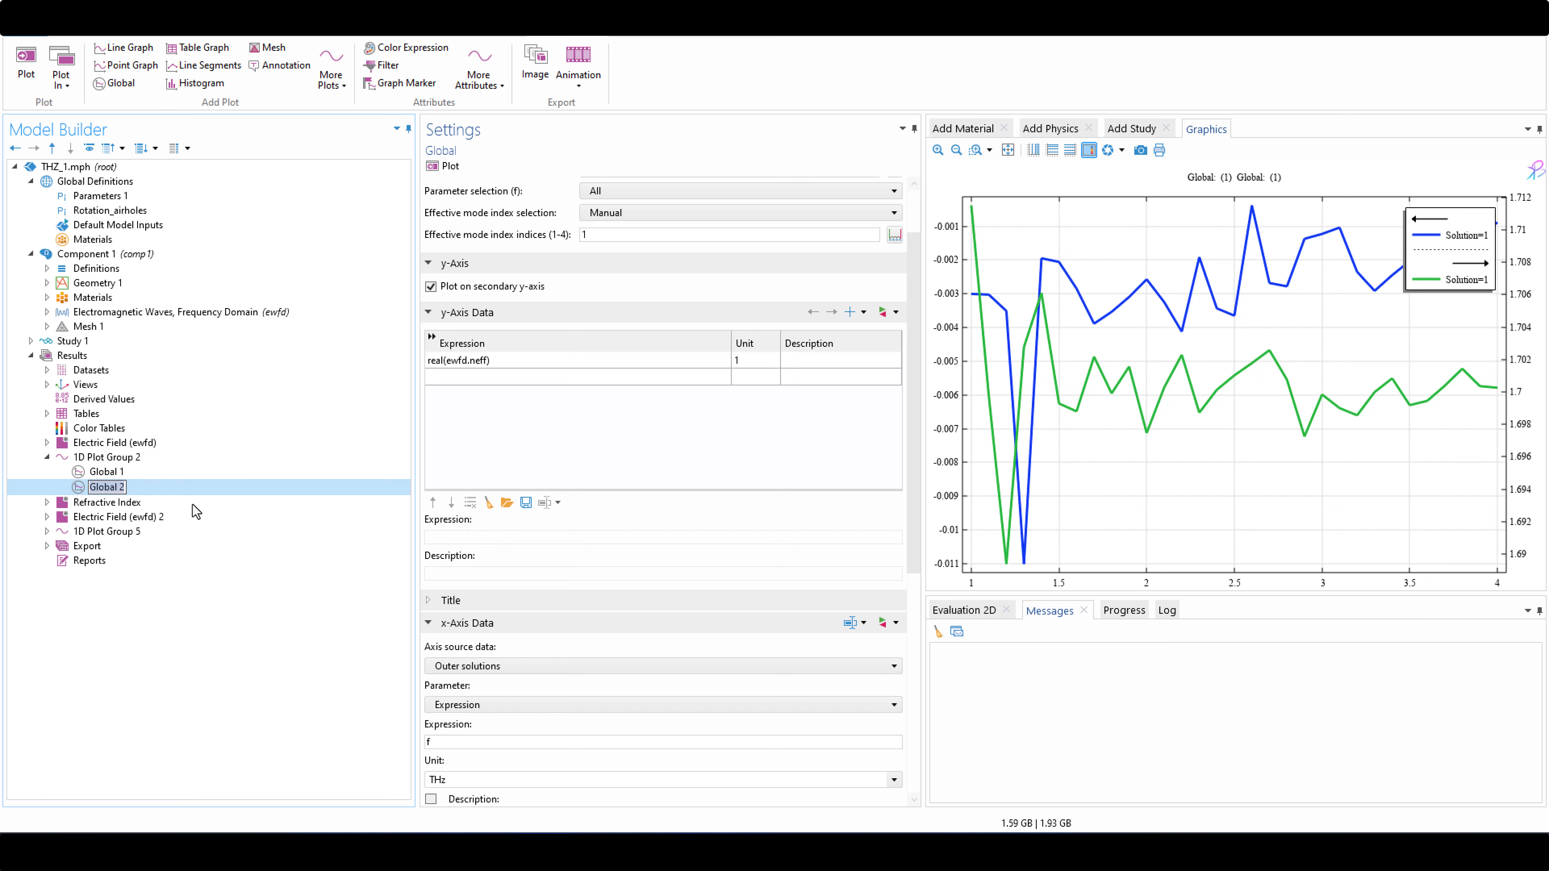
click(183, 491)
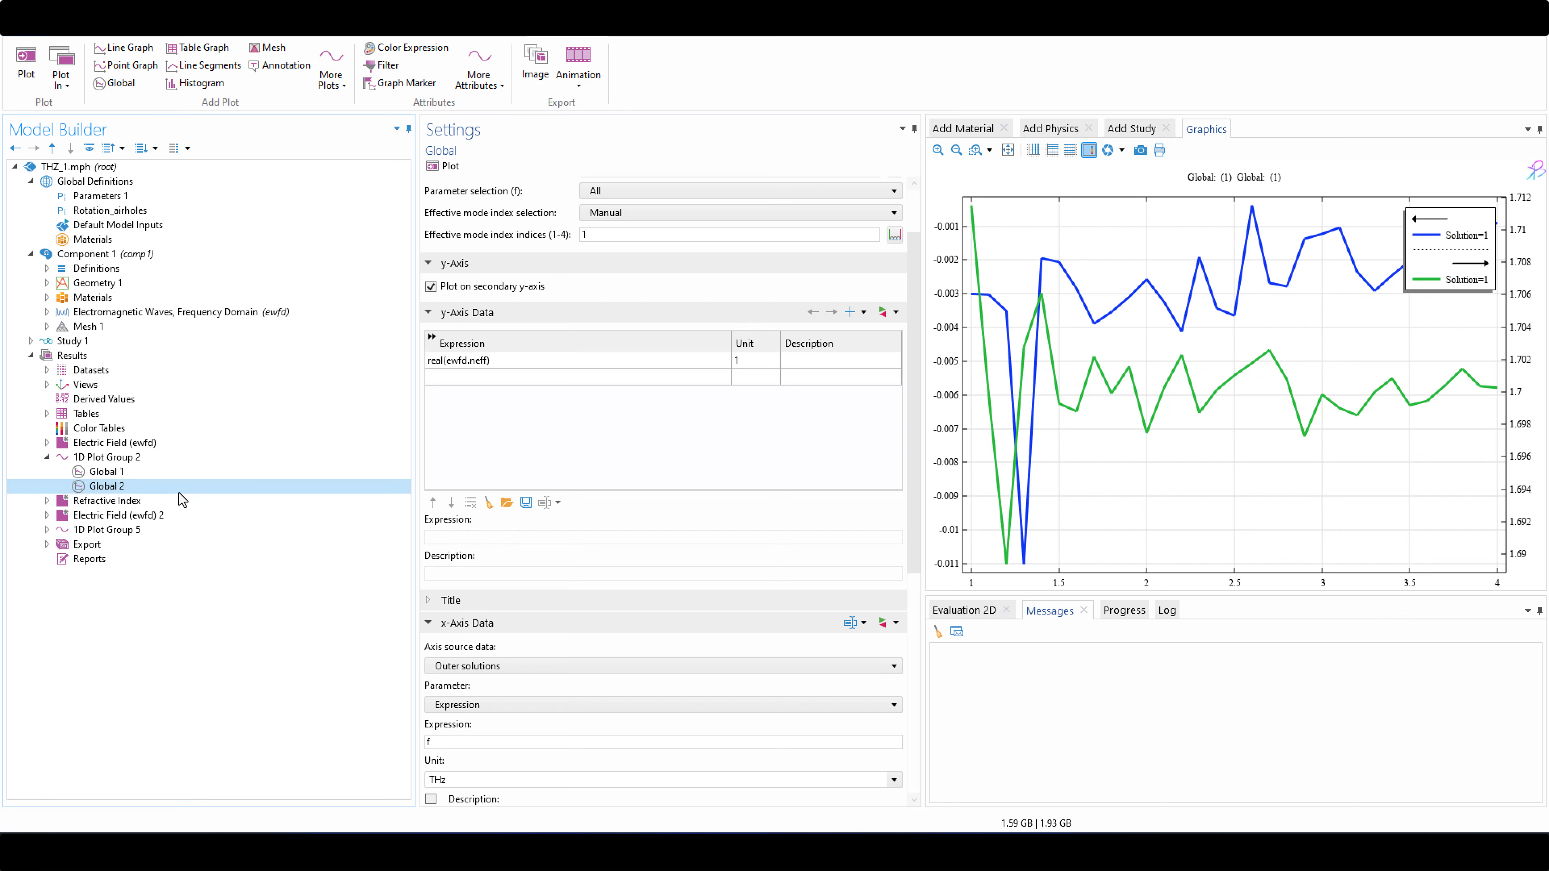